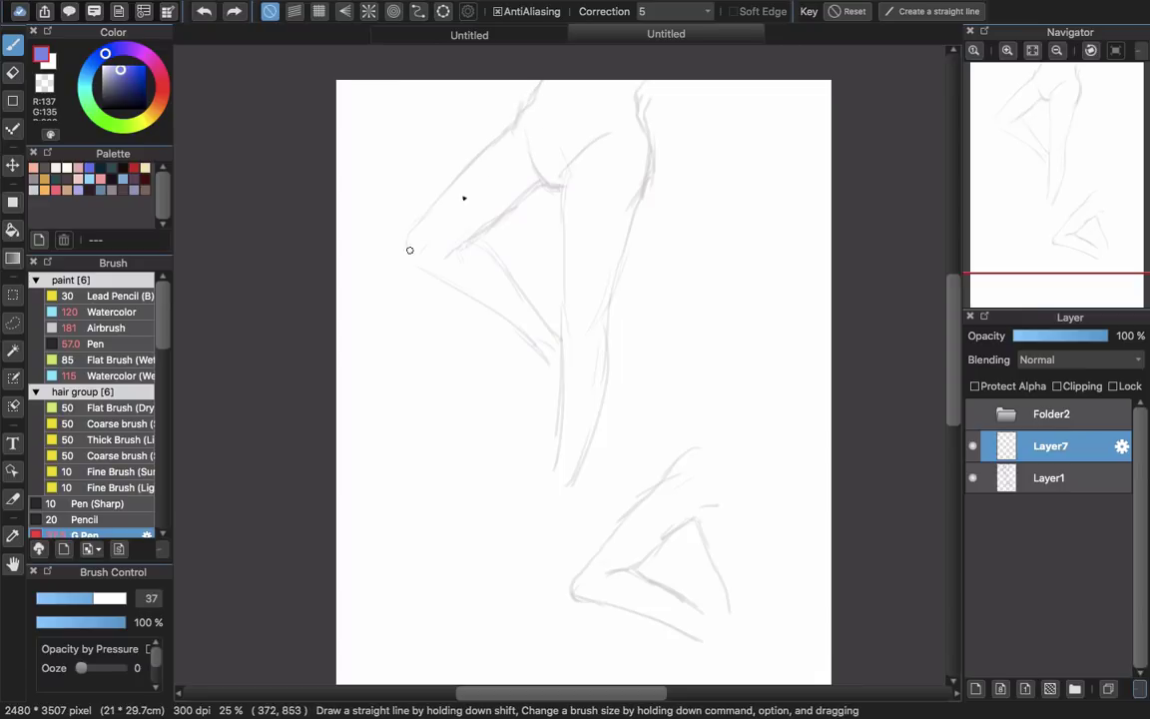
Draw a skirt waistband across the hips and a side line down the outer thigh of the raised leg.
{"action": "left_click_drag", "start_coordinate": [412, 238], "coordinate": [526, 185]}
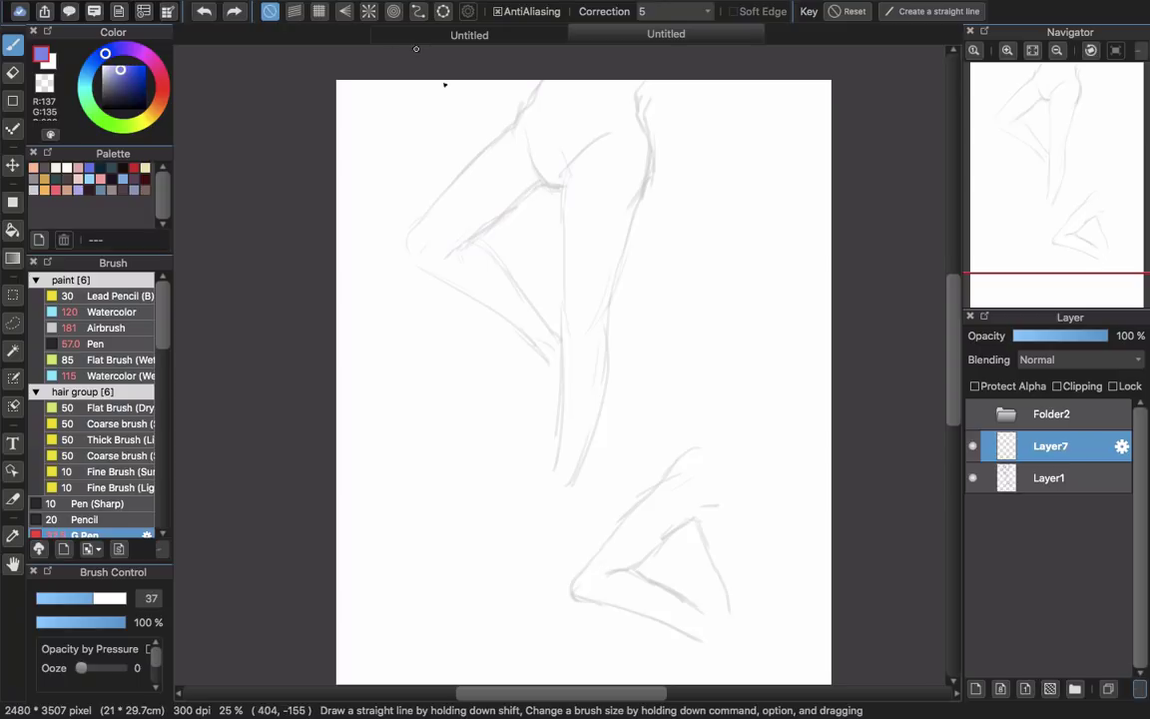
{"action": "left_click_drag", "start_coordinate": [529, 93], "coordinate": [647, 103]}
{"action": "left_click_drag", "start_coordinate": [521, 115], "coordinate": [643, 111]}
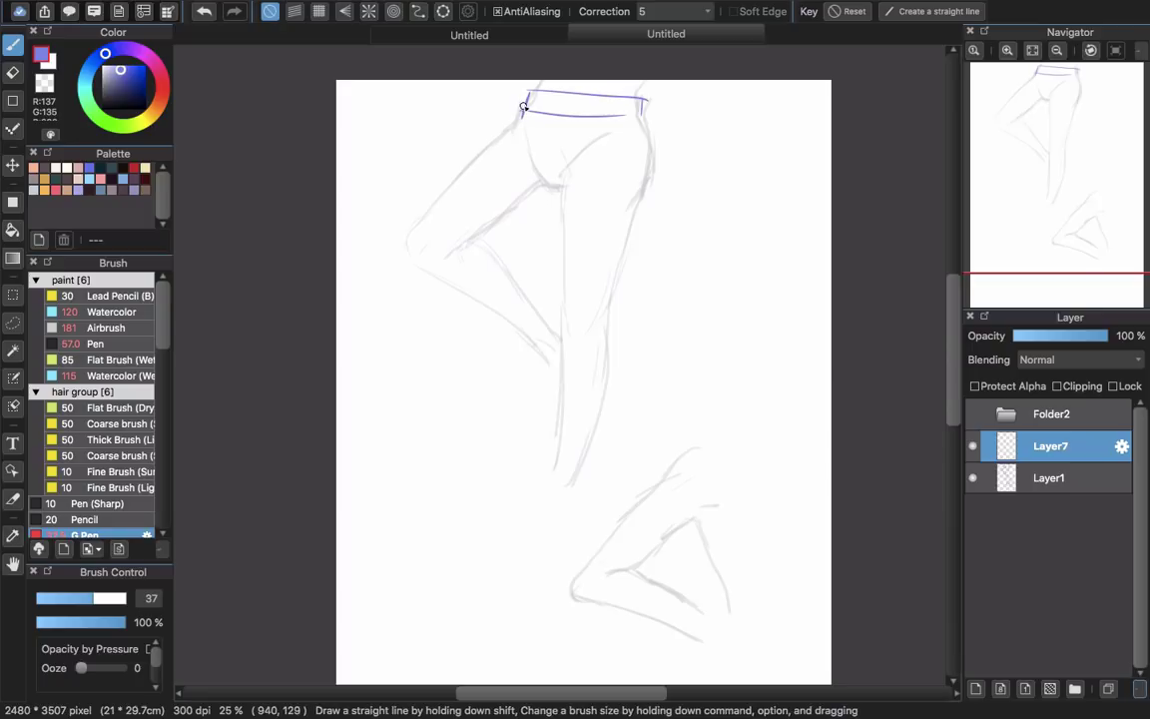
{"action": "left_click_drag", "start_coordinate": [523, 105], "coordinate": [430, 200]}
Extend the side line to the bent knee, adding force arrows beside the thigh and knee and one hanging straight down from the knee.
{"action": "mouse_move", "coordinate": [406, 122]}
{"action": "left_mouse_down"}
{"action": "mouse_move", "coordinate": [406, 160]}
{"action": "mouse_move", "coordinate": [417, 138]}
{"action": "left_mouse_up"}
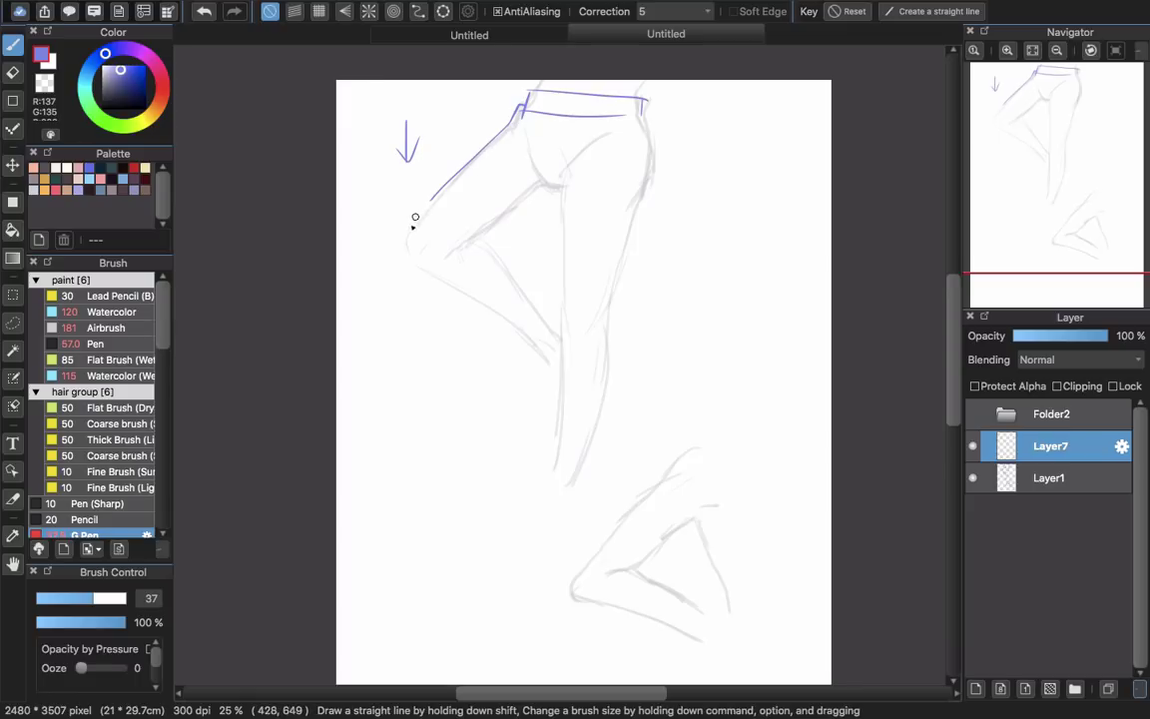
{"action": "left_click_drag", "start_coordinate": [431, 197], "coordinate": [400, 253]}
{"action": "left_click_drag", "start_coordinate": [371, 214], "coordinate": [392, 224]}
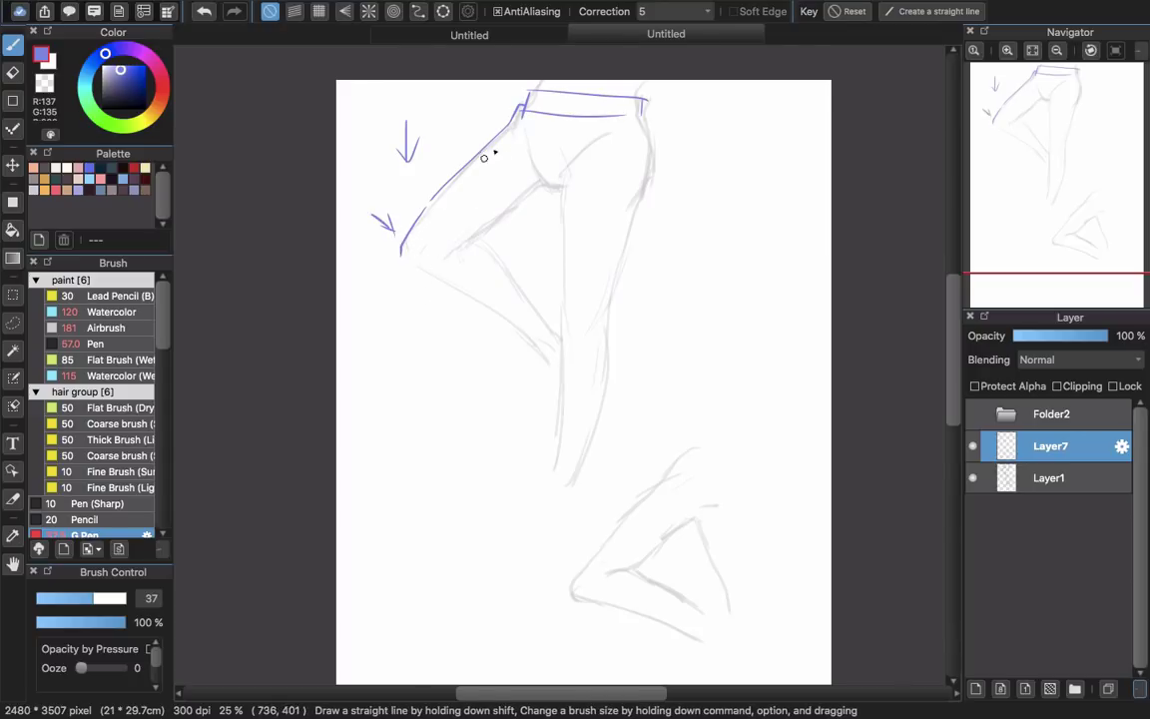
{"action": "mouse_move", "coordinate": [402, 244]}
{"action": "left_mouse_down"}
{"action": "mouse_move", "coordinate": [410, 354]}
{"action": "mouse_move", "coordinate": [419, 335]}
{"action": "left_mouse_up"}
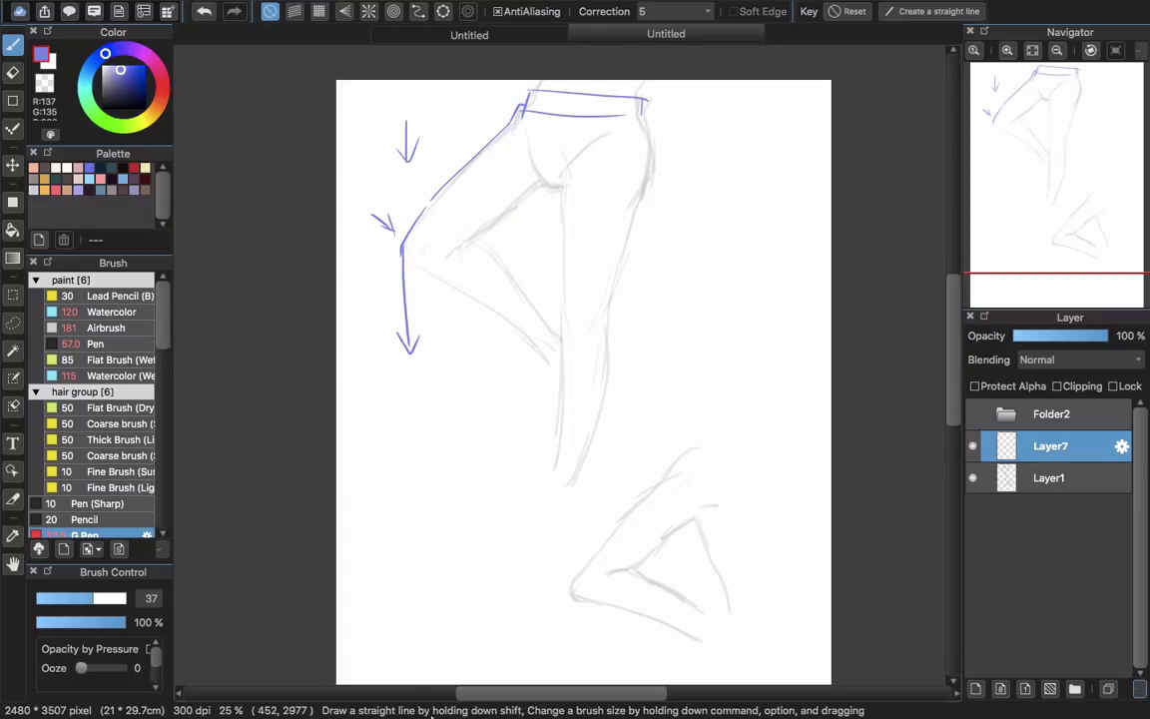
{"action": "mouse_move", "coordinate": [436, 714]}
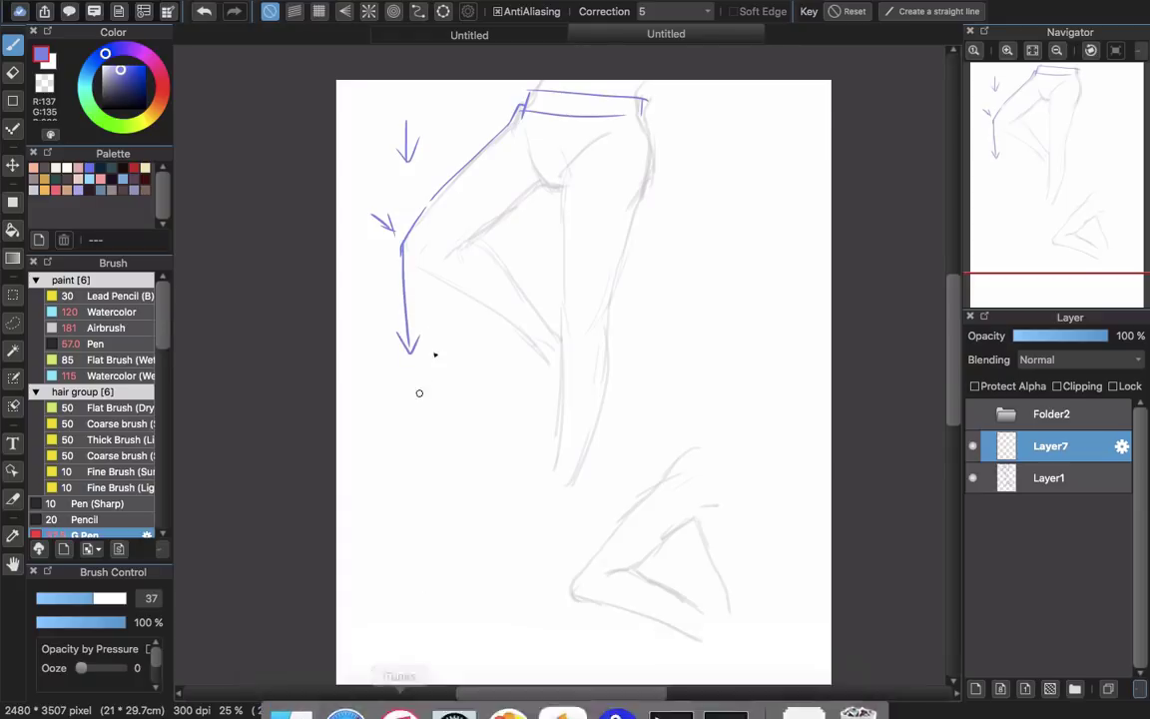
Try hanging fold lines below the bent knee, and undo them together with the knee's downward arrow.
{"action": "left_click_drag", "start_coordinate": [415, 226], "coordinate": [436, 348]}
{"action": "key", "text": "super+z"}
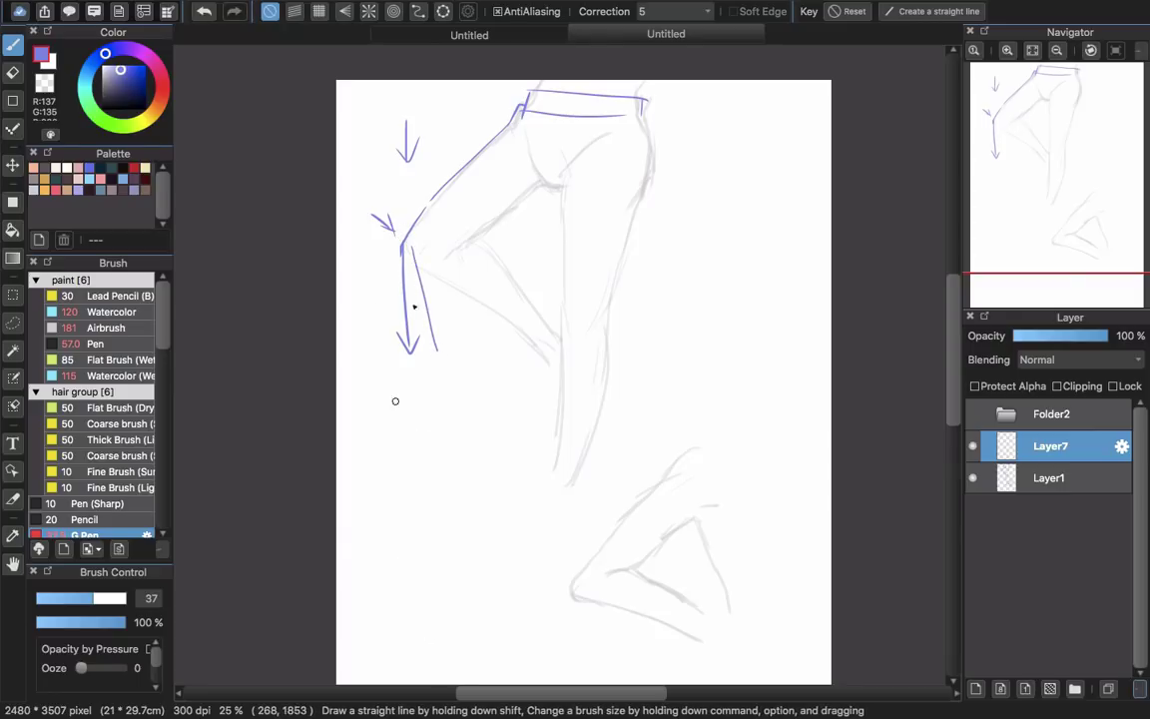
{"action": "left_click_drag", "start_coordinate": [411, 247], "coordinate": [413, 344]}
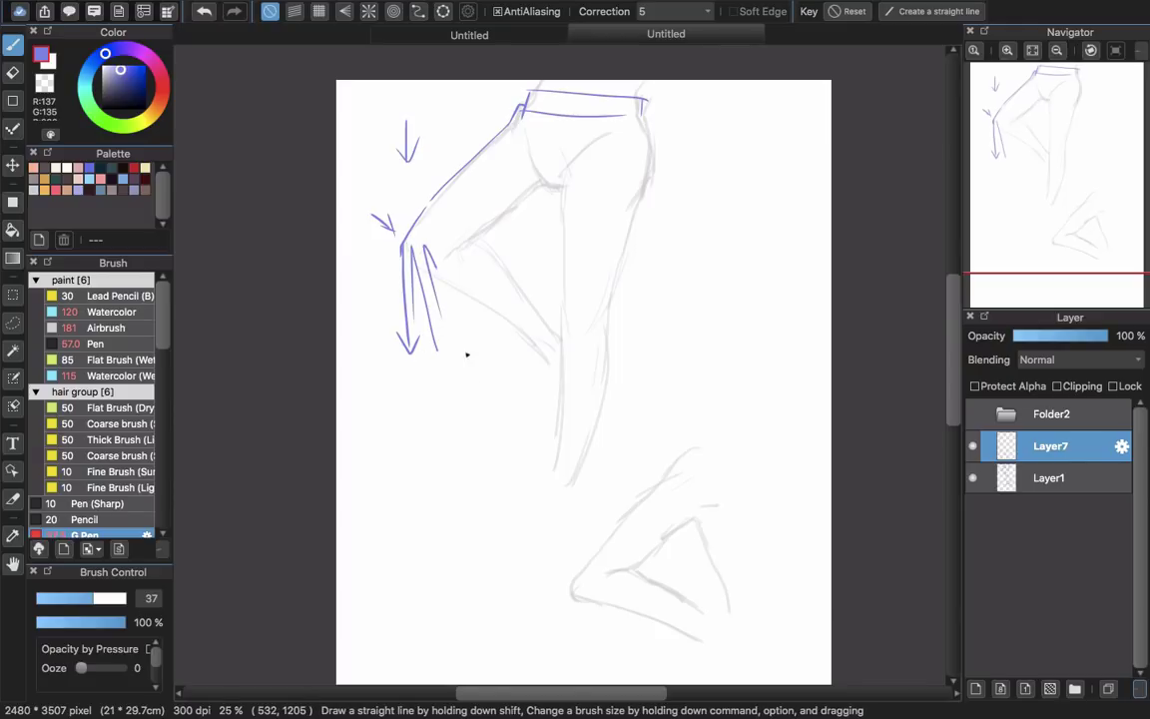
{"action": "key", "text": "super+z"}
{"action": "key", "text": "super+z"}
{"action": "key", "text": "super+z"}
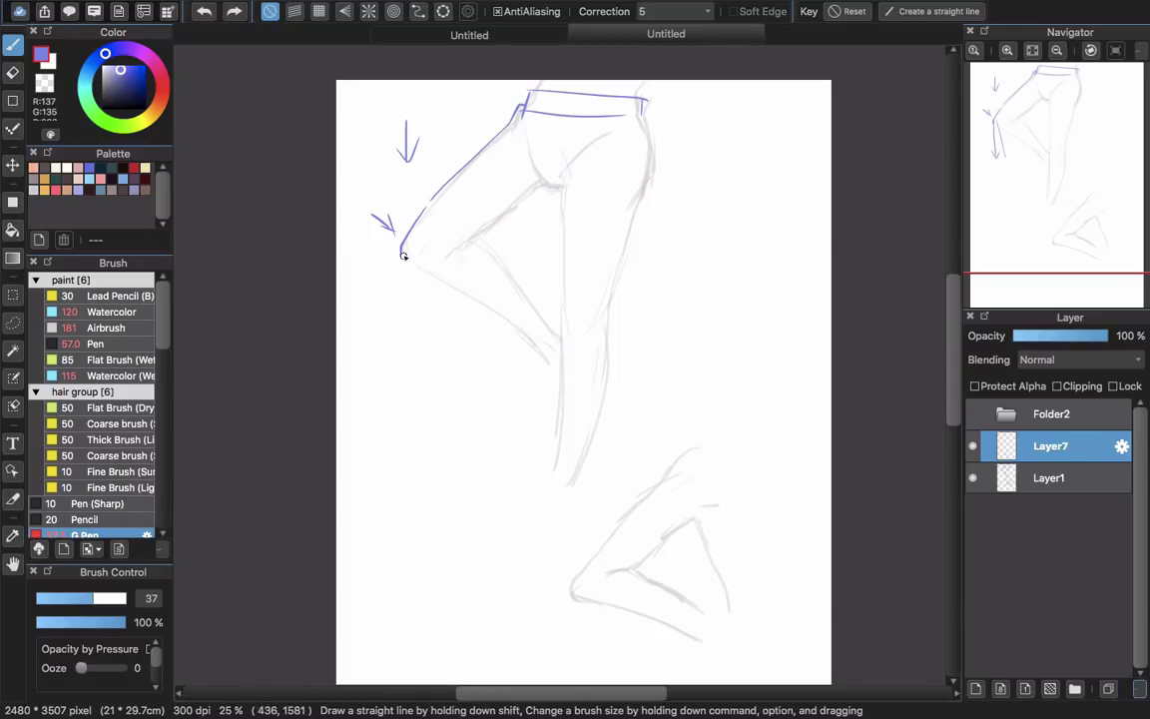
Sketch a trial draped skirt with a drop from the knee, a curved hem, the standing leg's side line and inner folds.
{"action": "mouse_move", "coordinate": [401, 252]}
{"action": "left_mouse_down"}
{"action": "mouse_move", "coordinate": [409, 379]}
{"action": "mouse_move", "coordinate": [524, 395]}
{"action": "mouse_move", "coordinate": [612, 331]}
{"action": "left_mouse_up"}
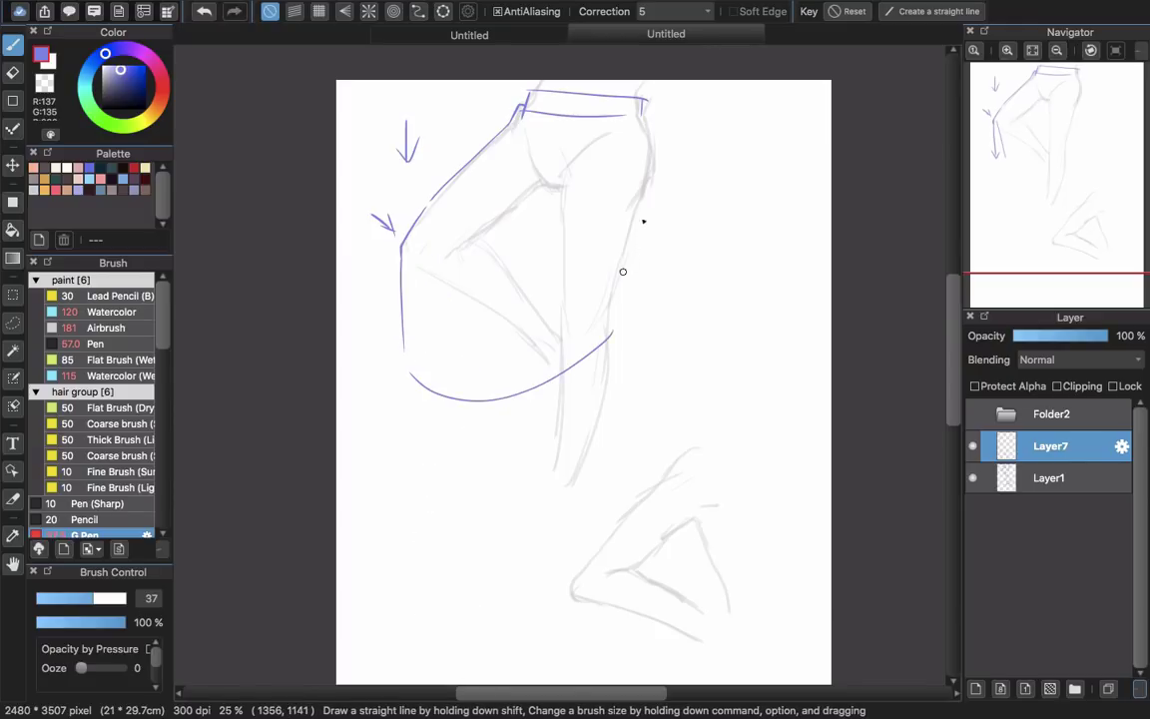
{"action": "mouse_move", "coordinate": [642, 125]}
{"action": "left_mouse_down"}
{"action": "mouse_move", "coordinate": [649, 184]}
{"action": "mouse_move", "coordinate": [621, 319]}
{"action": "mouse_move", "coordinate": [603, 275]}
{"action": "mouse_move", "coordinate": [625, 340]}
{"action": "left_mouse_up"}
{"action": "left_click_drag", "start_coordinate": [404, 250], "coordinate": [445, 334]}
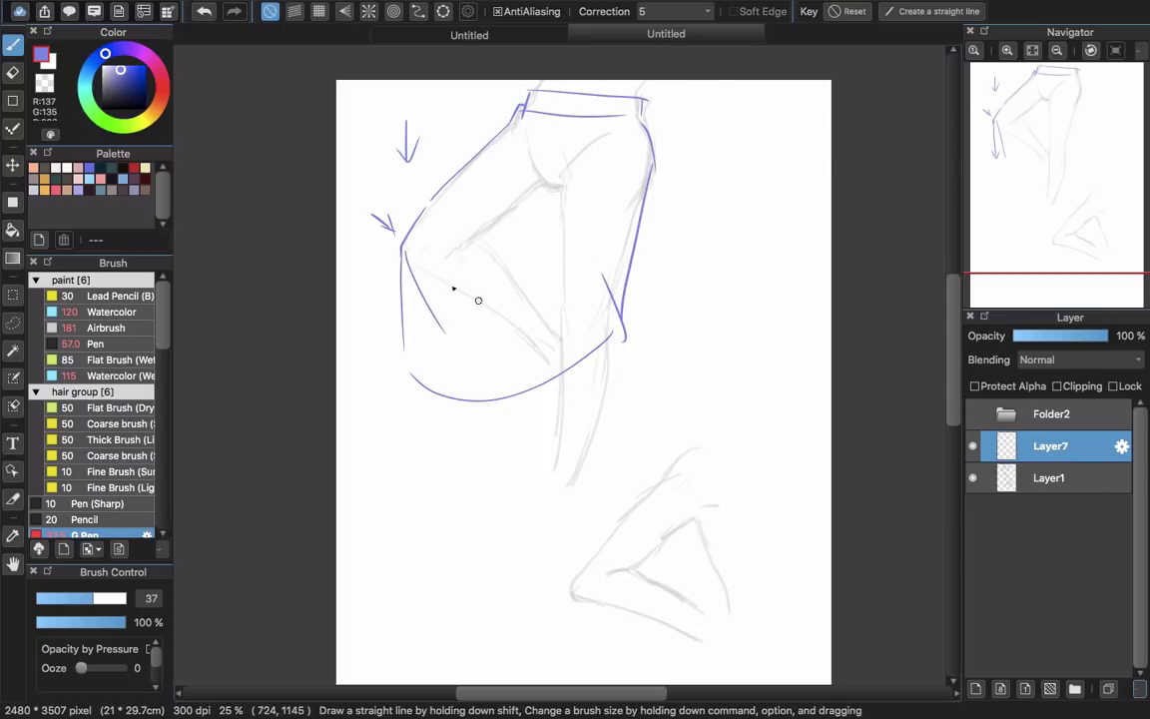
{"action": "left_click_drag", "start_coordinate": [431, 261], "coordinate": [580, 267]}
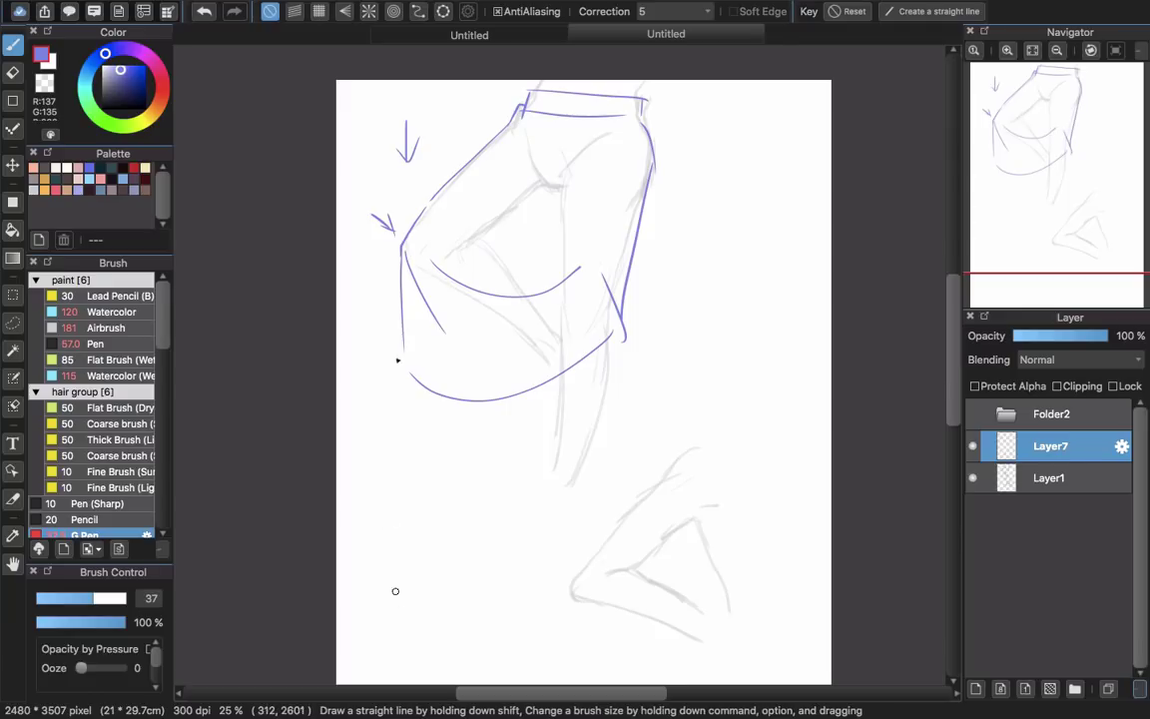
Undo the draped skirt trial, the knee line and the annotation arrows, leaving the waistband and thigh line.
{"action": "key", "text": "super+z"}
{"action": "key", "text": "super+z"}
{"action": "key", "text": "super+z"}
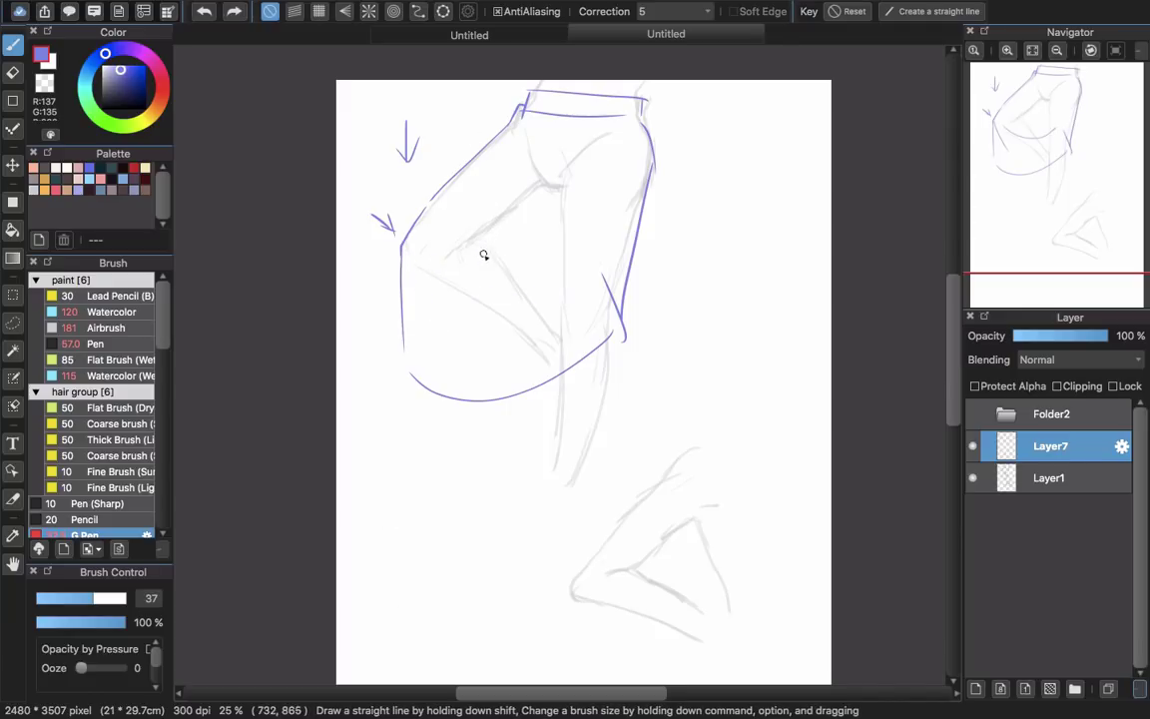
{"action": "key", "text": "super+z"}
{"action": "key", "text": "super+z"}
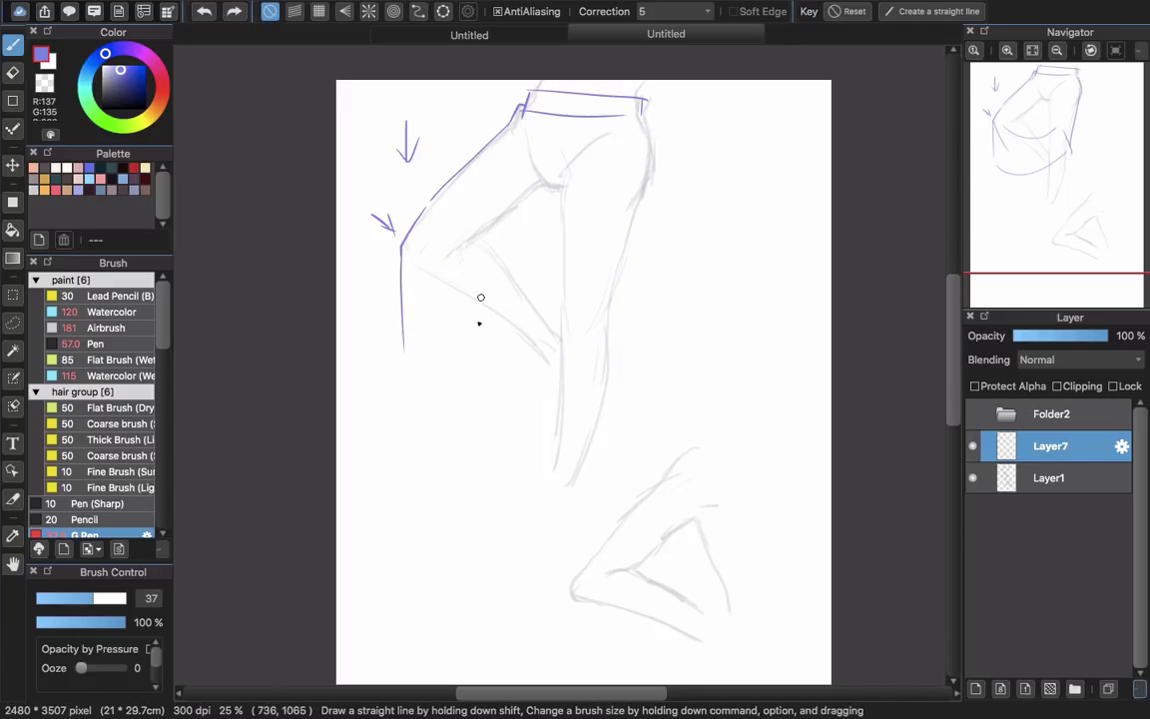
{"action": "key", "text": "super+z"}
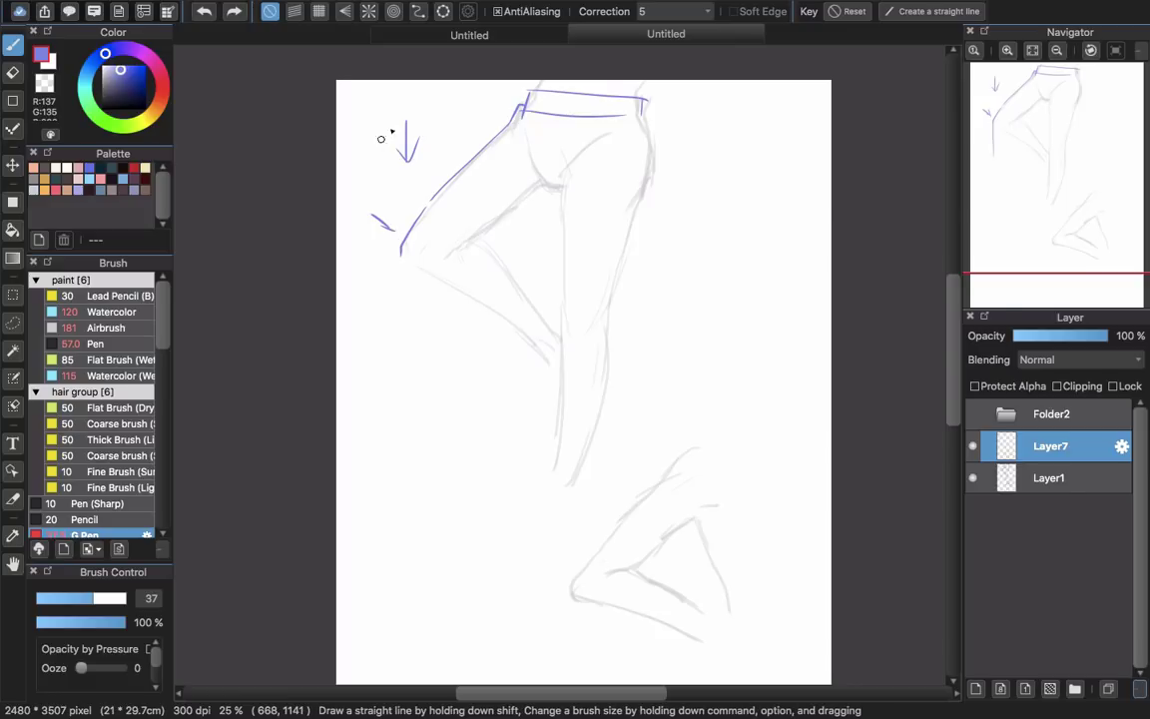
{"action": "key", "text": "super+z"}
{"action": "key", "text": "super+z"}
{"action": "key", "text": "super+z"}
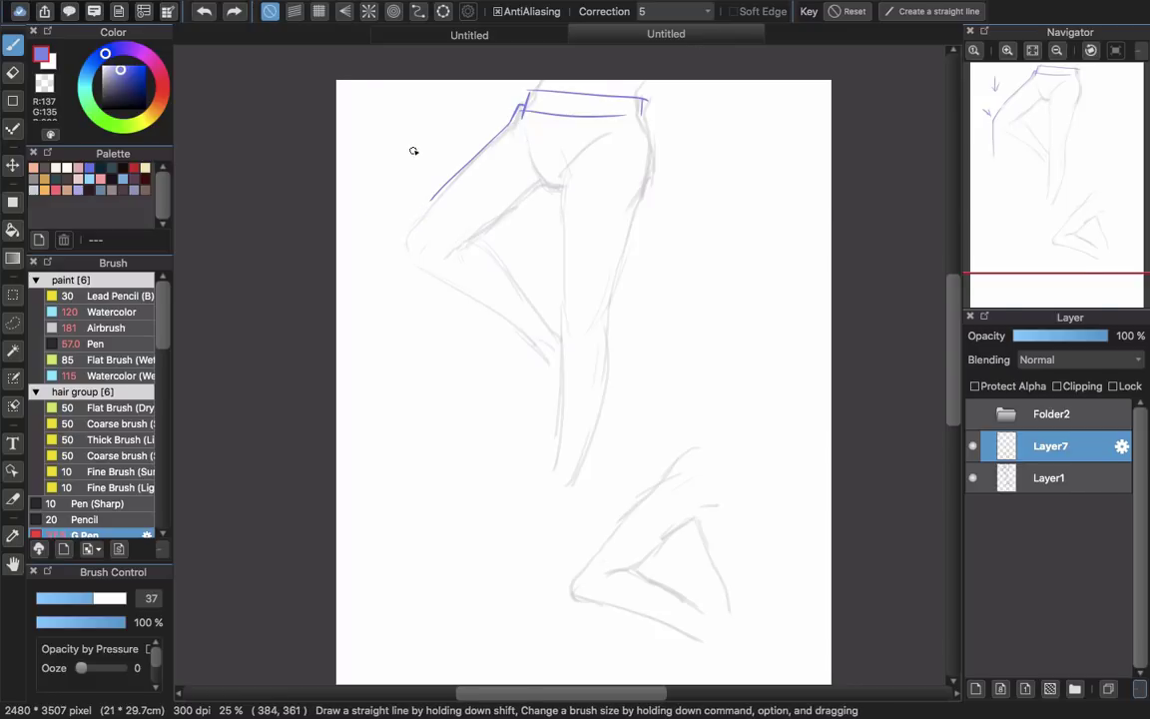
Draw a curved motion arrow beside the standing leg's hip and the skirt's side line along that hip.
{"action": "mouse_move", "coordinate": [696, 153]}
{"action": "left_mouse_down"}
{"action": "mouse_move", "coordinate": [717, 199]}
{"action": "mouse_move", "coordinate": [705, 191]}
{"action": "mouse_move", "coordinate": [693, 203]}
{"action": "mouse_move", "coordinate": [723, 212]}
{"action": "left_mouse_up"}
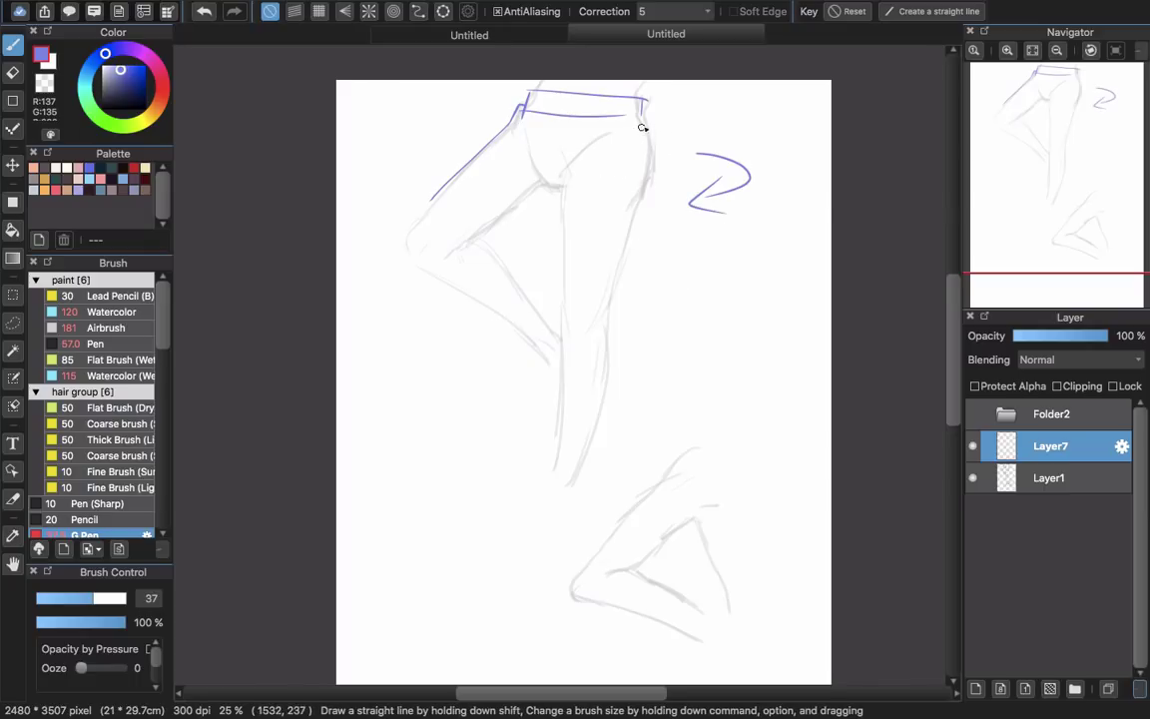
{"action": "mouse_move", "coordinate": [642, 119]}
{"action": "left_mouse_down"}
{"action": "mouse_move", "coordinate": [655, 151]}
{"action": "mouse_move", "coordinate": [612, 287]}
{"action": "left_mouse_up"}
Sketch a flowing skirt variant with a flared tip beyond the raised knee, a sweeping hem and curved folds across the thighs.
{"action": "mouse_move", "coordinate": [350, 197]}
{"action": "left_mouse_down"}
{"action": "mouse_move", "coordinate": [465, 316]}
{"action": "mouse_move", "coordinate": [559, 340]}
{"action": "left_mouse_up"}
{"action": "left_click_drag", "start_coordinate": [351, 181], "coordinate": [449, 189]}
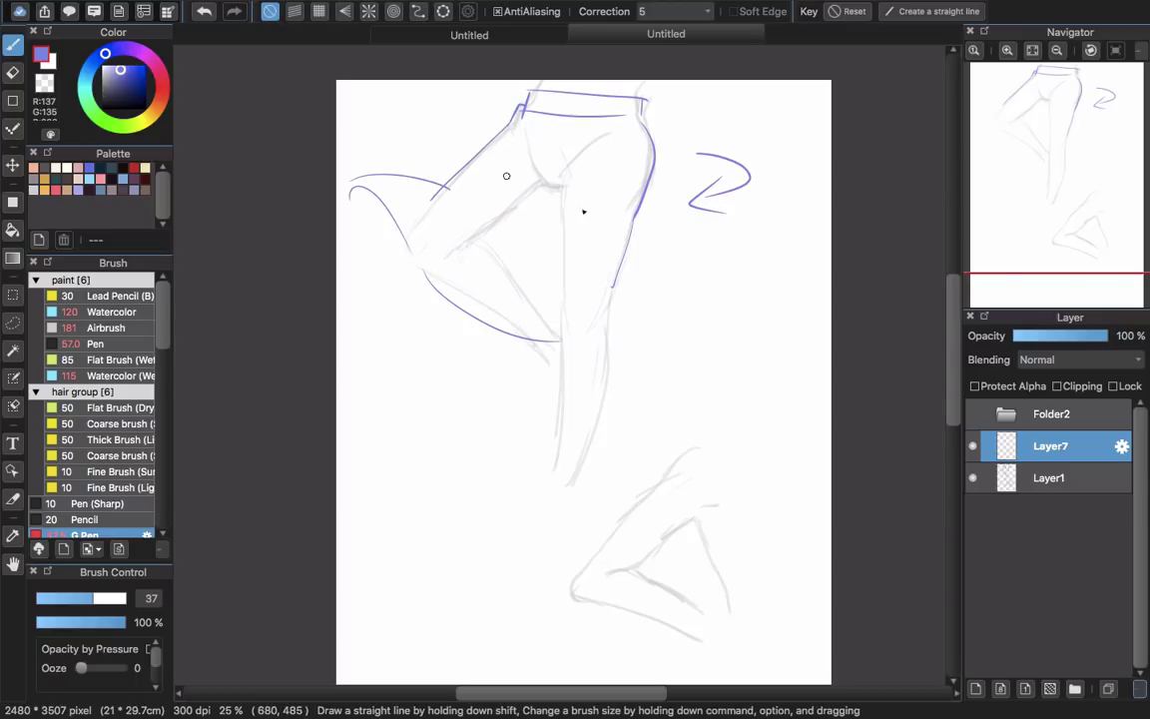
{"action": "mouse_move", "coordinate": [621, 249]}
{"action": "left_mouse_down"}
{"action": "mouse_move", "coordinate": [638, 290]}
{"action": "mouse_move", "coordinate": [598, 336]}
{"action": "mouse_move", "coordinate": [558, 339]}
{"action": "left_mouse_up"}
{"action": "mouse_move", "coordinate": [568, 291]}
{"action": "left_mouse_down"}
{"action": "mouse_move", "coordinate": [621, 265]}
{"action": "mouse_move", "coordinate": [591, 285]}
{"action": "mouse_move", "coordinate": [451, 233]}
{"action": "left_mouse_up"}
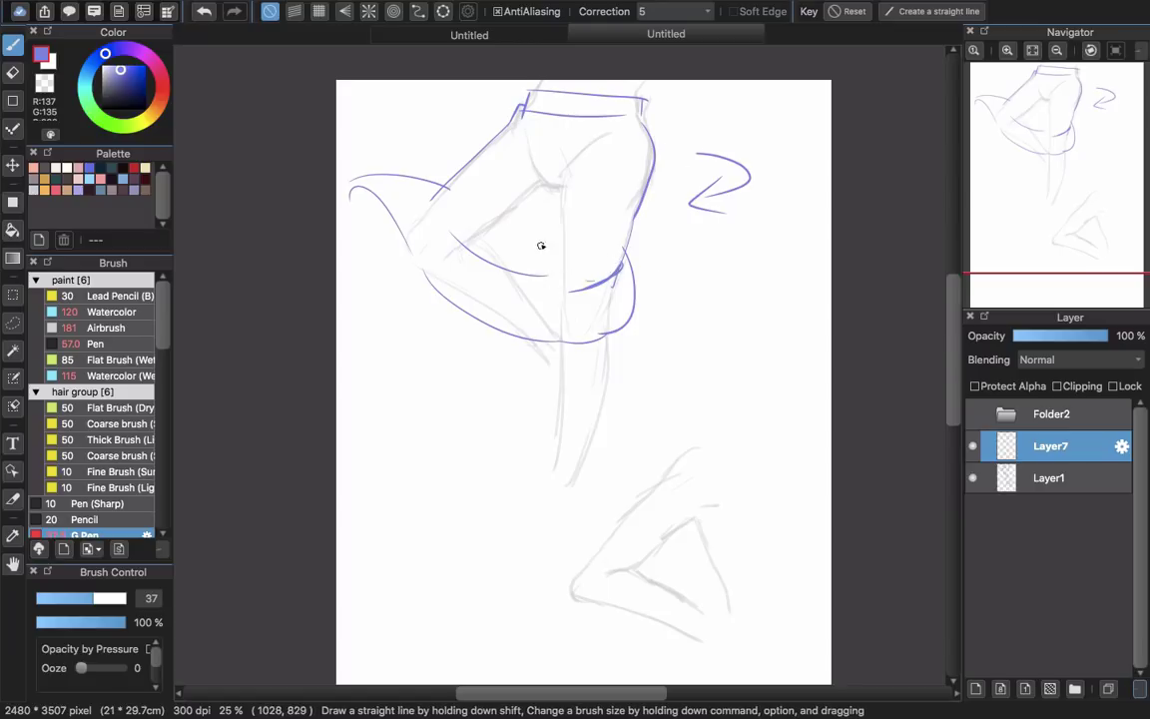
{"action": "left_click_drag", "start_coordinate": [421, 198], "coordinate": [500, 234]}
{"action": "left_click_drag", "start_coordinate": [551, 269], "coordinate": [592, 278]}
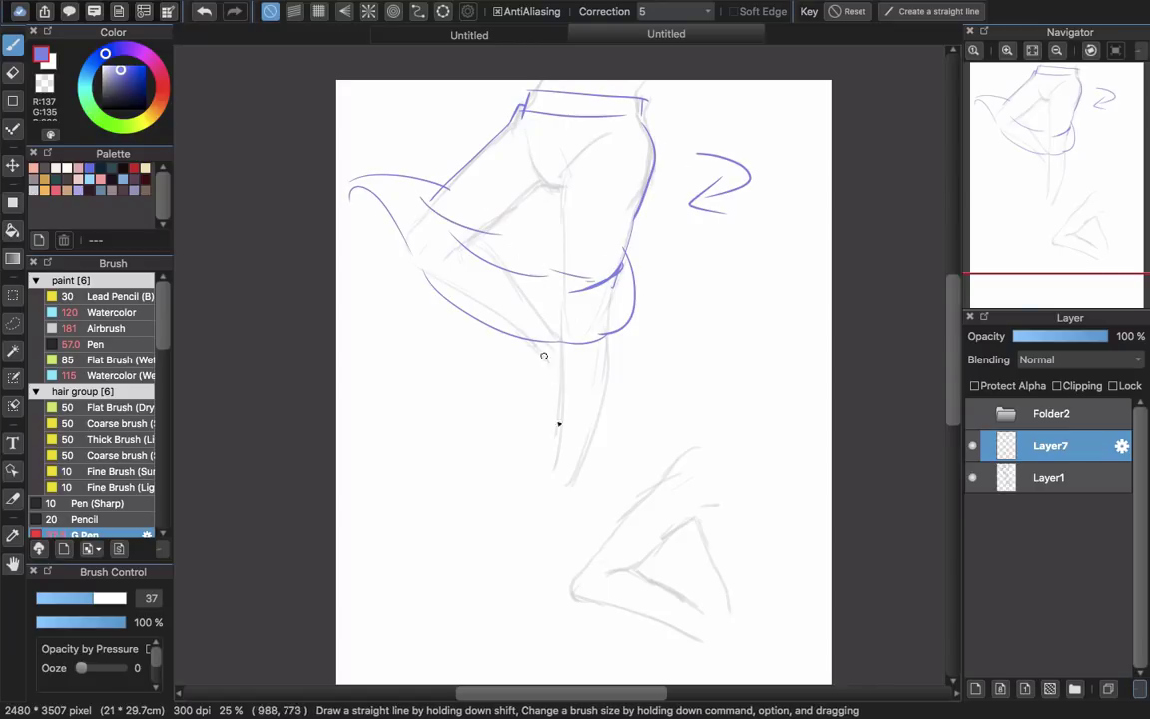
Hide Layer1 to check the flowing skirt alone, undo its hem and folds, and show Layer1 again.
{"action": "left_click", "coordinate": [973, 477]}
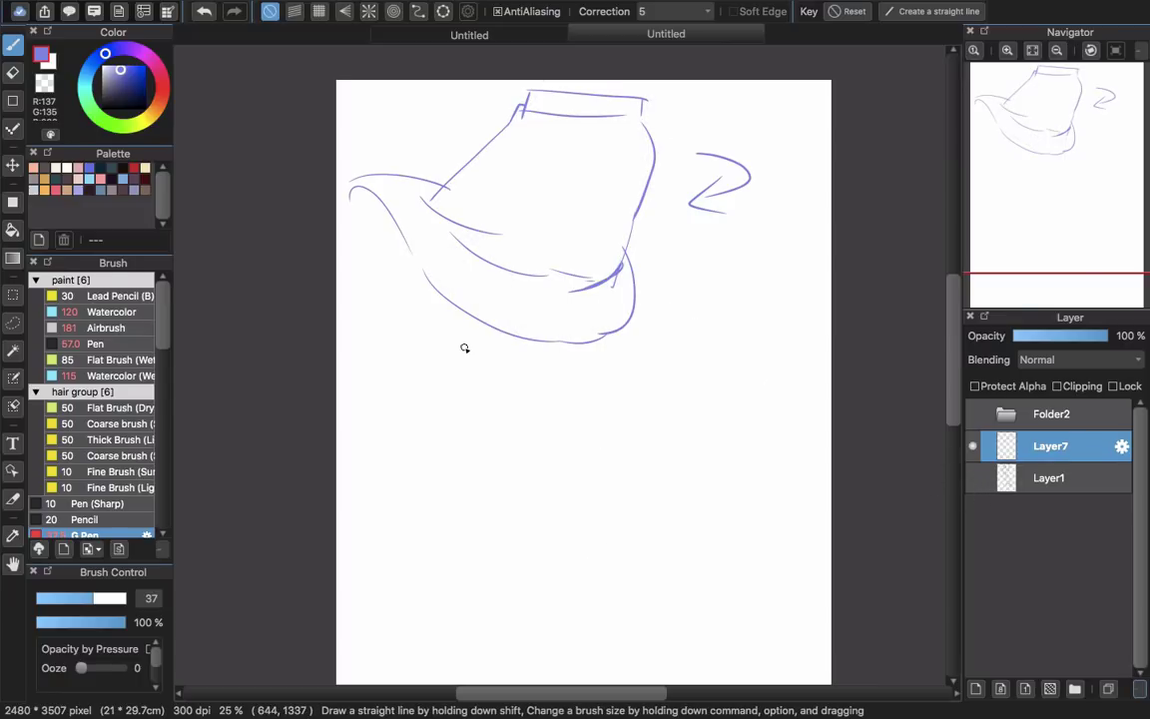
{"action": "key", "text": "super+z"}
{"action": "key", "text": "super+z"}
{"action": "key", "text": "super+z"}
{"action": "key", "text": "super+z"}
{"action": "key", "text": "super+z"}
{"action": "key", "text": "super+z"}
{"action": "key", "text": "super+z"}
{"action": "key", "text": "super+z"}
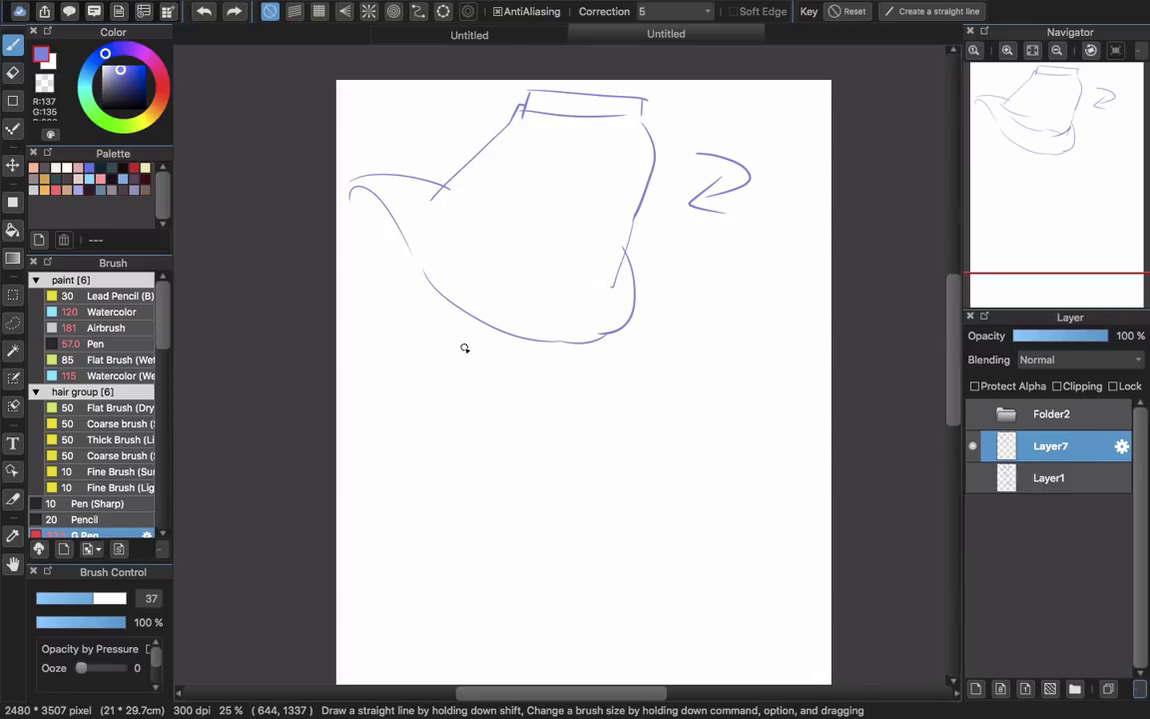
{"action": "key", "text": "super+z"}
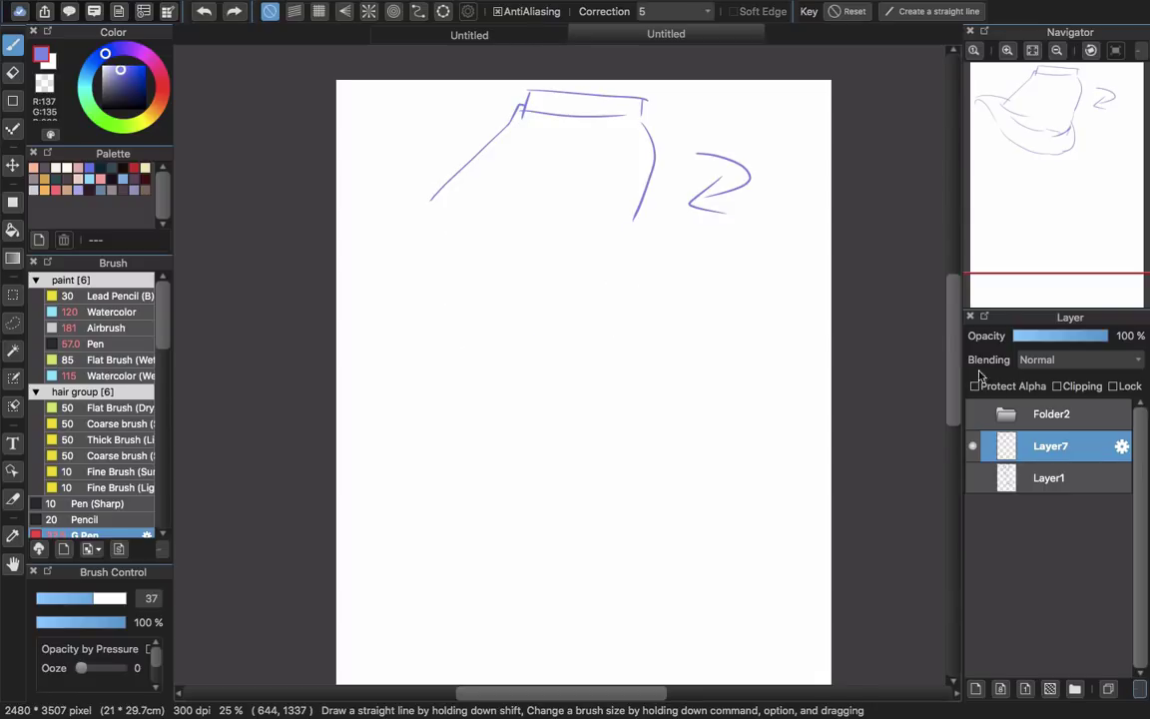
{"action": "left_click", "coordinate": [973, 477]}
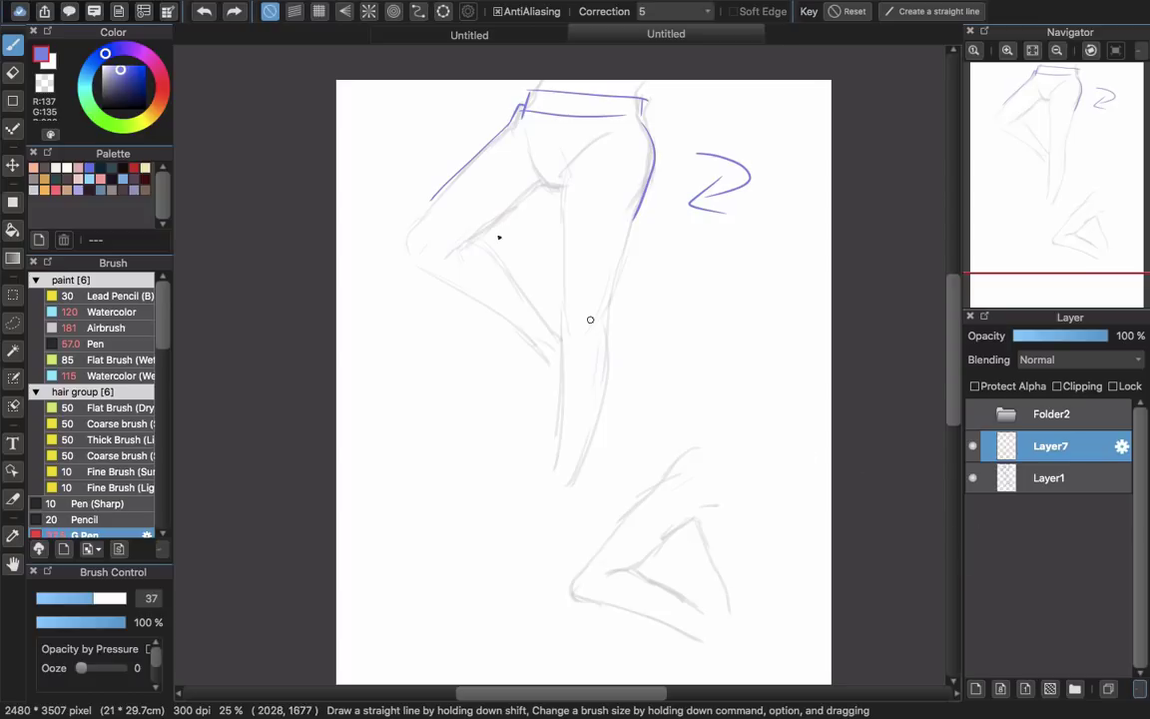
Mark the inside of the bent knee with a small arrow and add pinched fold lines there.
{"action": "left_click_drag", "start_coordinate": [525, 224], "coordinate": [504, 241]}
{"action": "left_click_drag", "start_coordinate": [509, 228], "coordinate": [517, 241]}
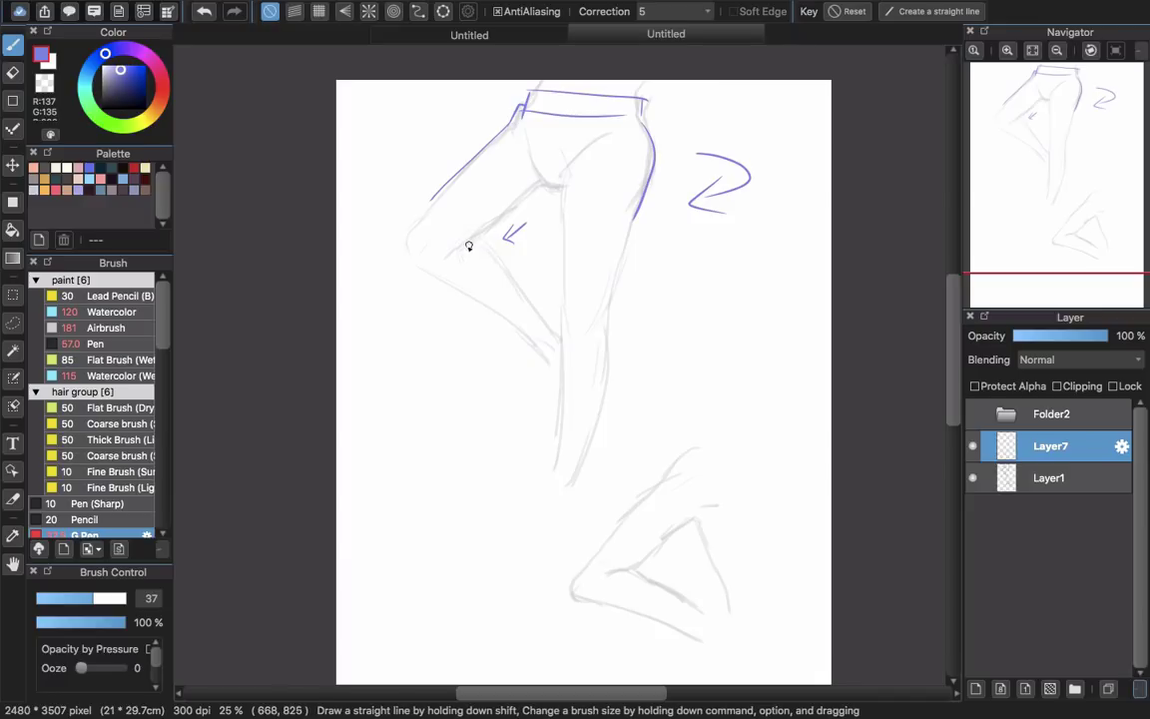
{"action": "mouse_move", "coordinate": [469, 241]}
{"action": "left_mouse_down"}
{"action": "mouse_move", "coordinate": [452, 267]}
{"action": "mouse_move", "coordinate": [475, 241]}
{"action": "mouse_move", "coordinate": [459, 286]}
{"action": "mouse_move", "coordinate": [470, 235]}
{"action": "mouse_move", "coordinate": [436, 240]}
{"action": "left_mouse_up"}
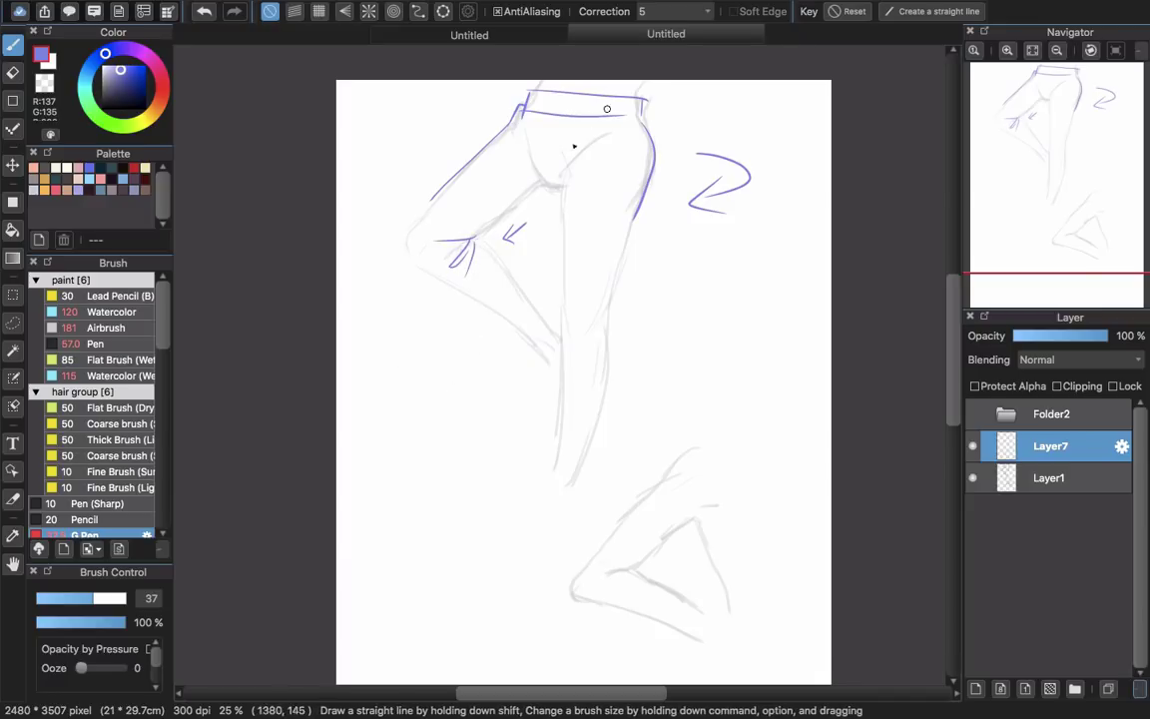
Sketch tension folds radiating from the crotch toward the hips and across the standing leg's upper thigh.
{"action": "mouse_move", "coordinate": [515, 141]}
{"action": "left_mouse_down"}
{"action": "mouse_move", "coordinate": [538, 181]}
{"action": "mouse_move", "coordinate": [518, 140]}
{"action": "mouse_move", "coordinate": [539, 173]}
{"action": "mouse_move", "coordinate": [532, 151]}
{"action": "mouse_move", "coordinate": [553, 202]}
{"action": "mouse_move", "coordinate": [593, 157]}
{"action": "mouse_move", "coordinate": [561, 192]}
{"action": "mouse_move", "coordinate": [606, 157]}
{"action": "mouse_move", "coordinate": [563, 188]}
{"action": "mouse_move", "coordinate": [604, 162]}
{"action": "left_mouse_up"}
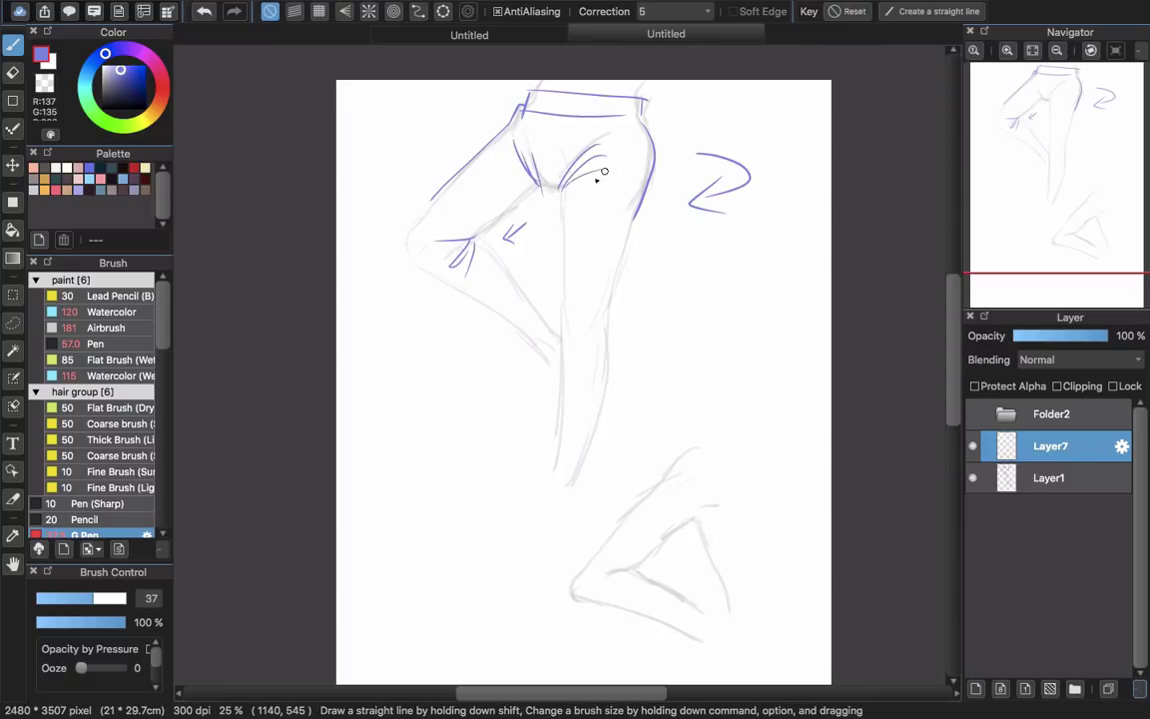
{"action": "key", "text": "super+z"}
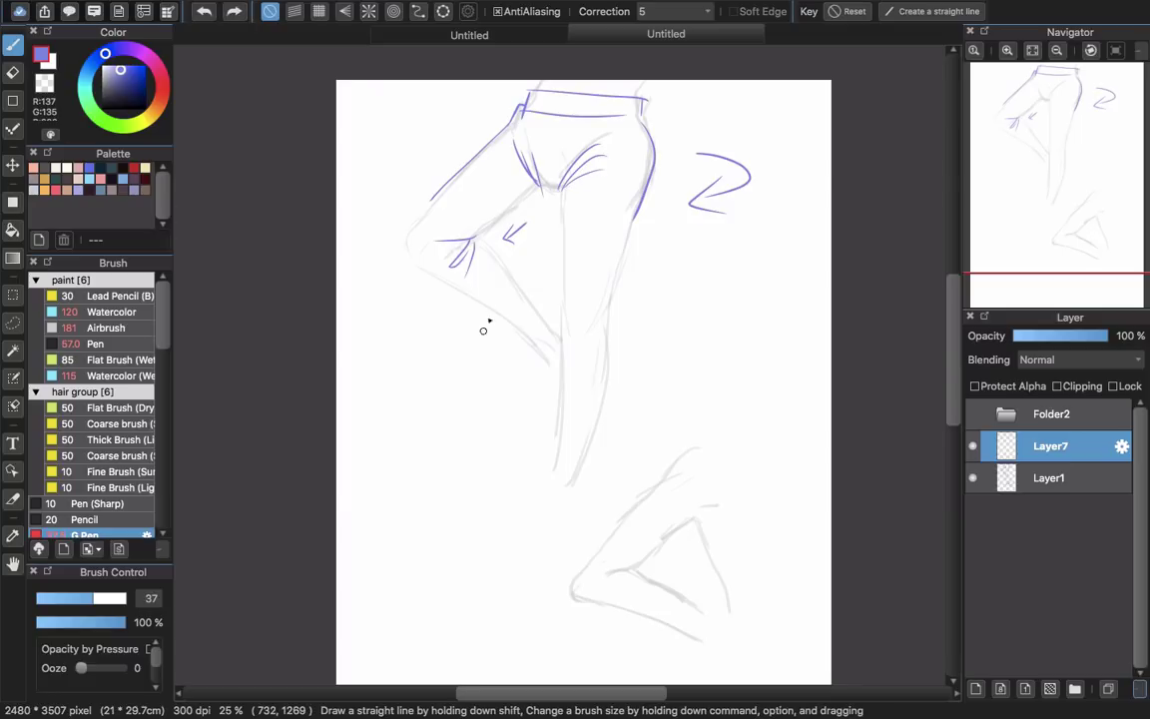
{"action": "mouse_move", "coordinate": [561, 189]}
{"action": "left_mouse_down"}
{"action": "mouse_move", "coordinate": [621, 162]}
{"action": "mouse_move", "coordinate": [615, 185]}
{"action": "left_mouse_up"}
{"action": "left_click_drag", "start_coordinate": [555, 206], "coordinate": [611, 210]}
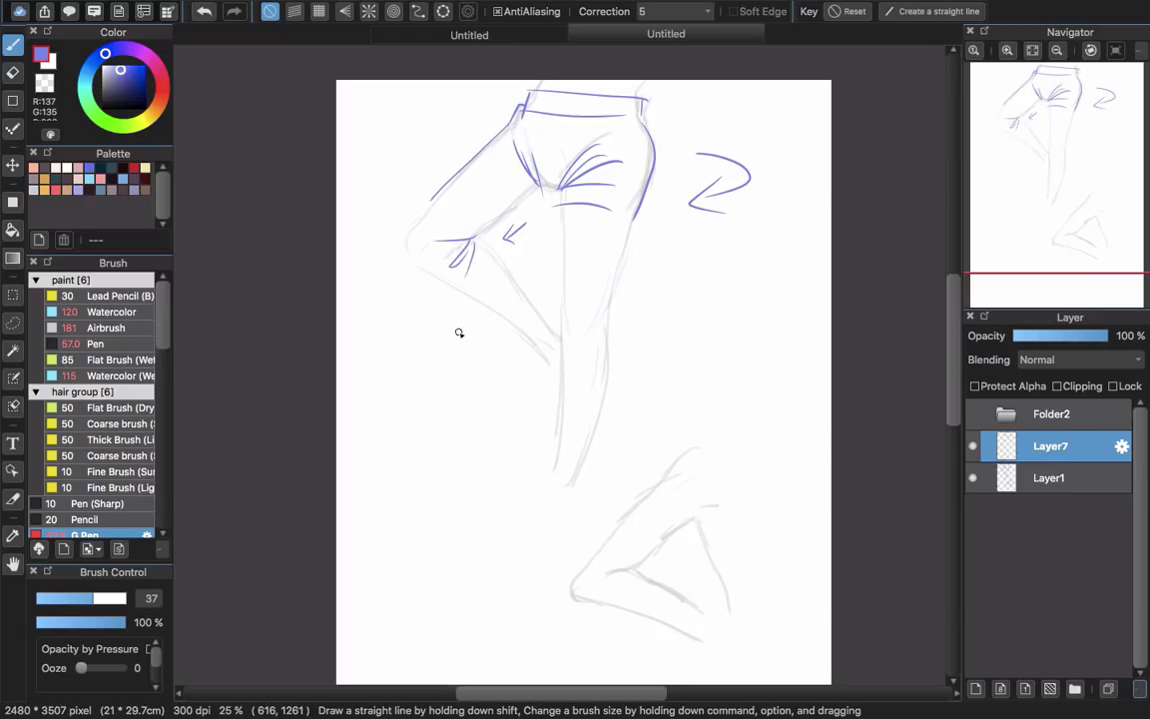
Undo the crotch folds, the bent-knee folds and the small arrow.
{"action": "key", "text": "super+z"}
{"action": "key", "text": "super+z"}
{"action": "key", "text": "super+z"}
{"action": "key", "text": "super+z"}
{"action": "key", "text": "super+z"}
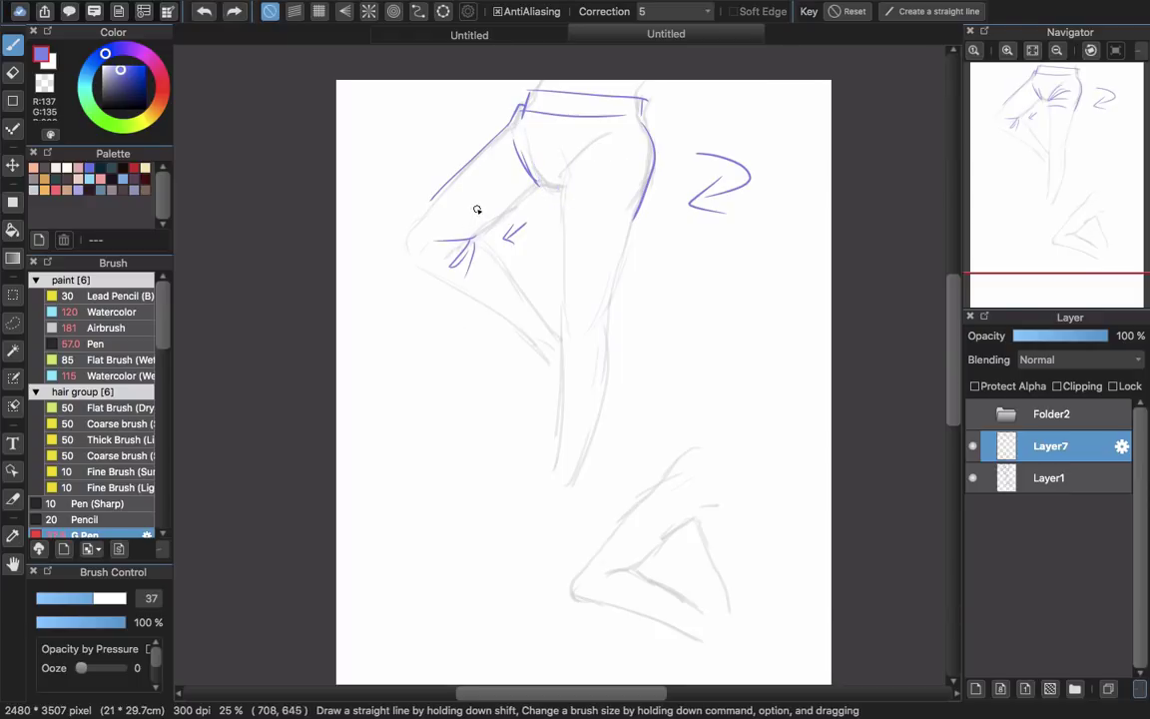
{"action": "key", "text": "super+z"}
{"action": "key", "text": "super+z"}
{"action": "key", "text": "super+z"}
{"action": "key", "text": "super+z"}
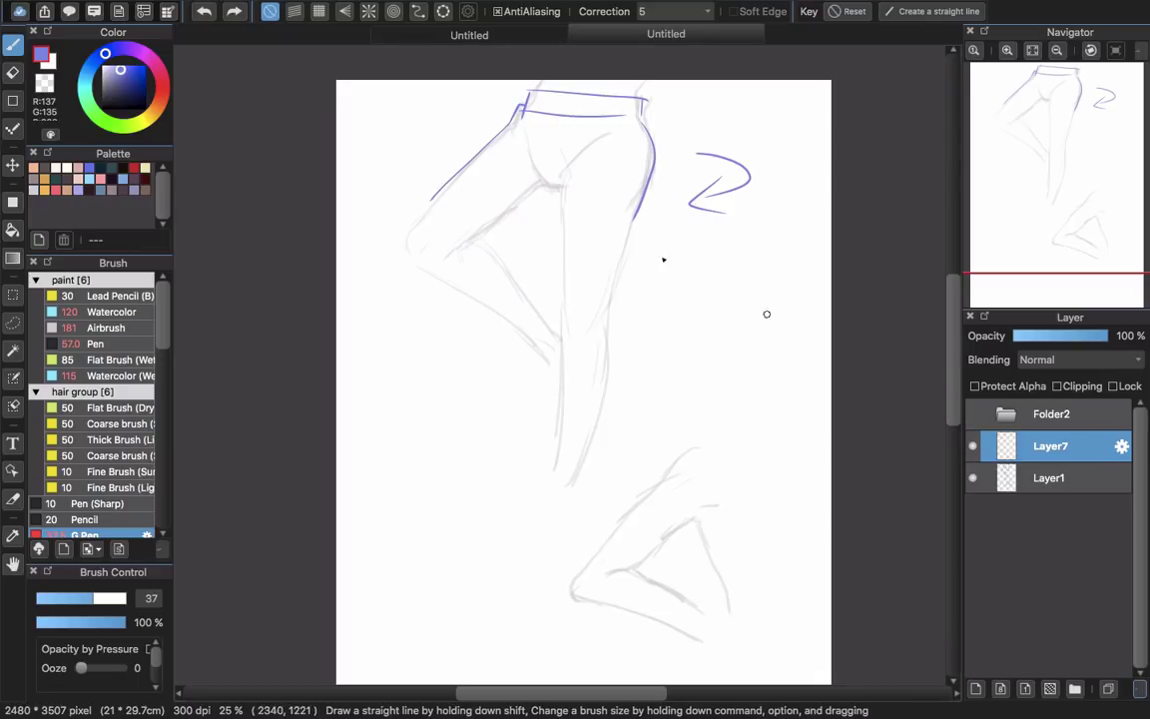
Erase the tight thigh line and redraw the skirt's side as a looser curve from the waistband to below the bent knee.
{"action": "key", "text": "e"}
{"action": "left_click_drag", "start_coordinate": [518, 117], "coordinate": [427, 216]}
{"action": "key", "text": "b"}
{"action": "mouse_move", "coordinate": [509, 120]}
{"action": "left_mouse_down"}
{"action": "mouse_move", "coordinate": [426, 198]}
{"action": "mouse_move", "coordinate": [454, 171]}
{"action": "mouse_move", "coordinate": [397, 248]}
{"action": "mouse_move", "coordinate": [394, 271]}
{"action": "left_mouse_up"}
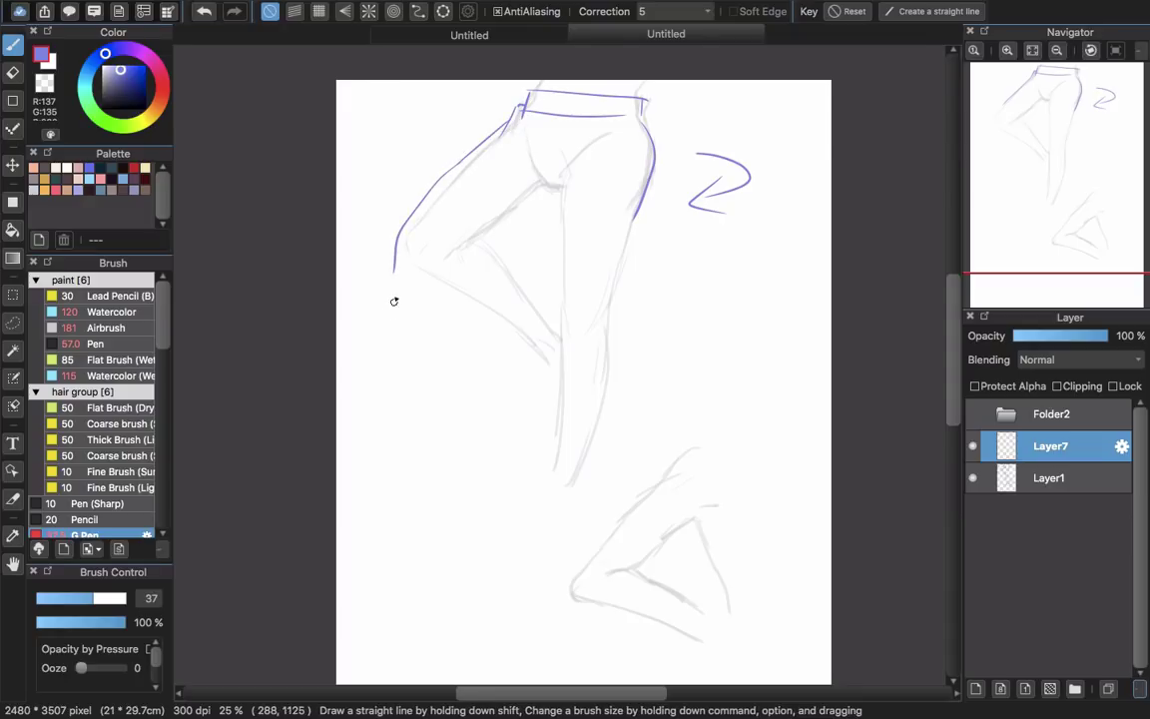
{"action": "key", "text": "super+z"}
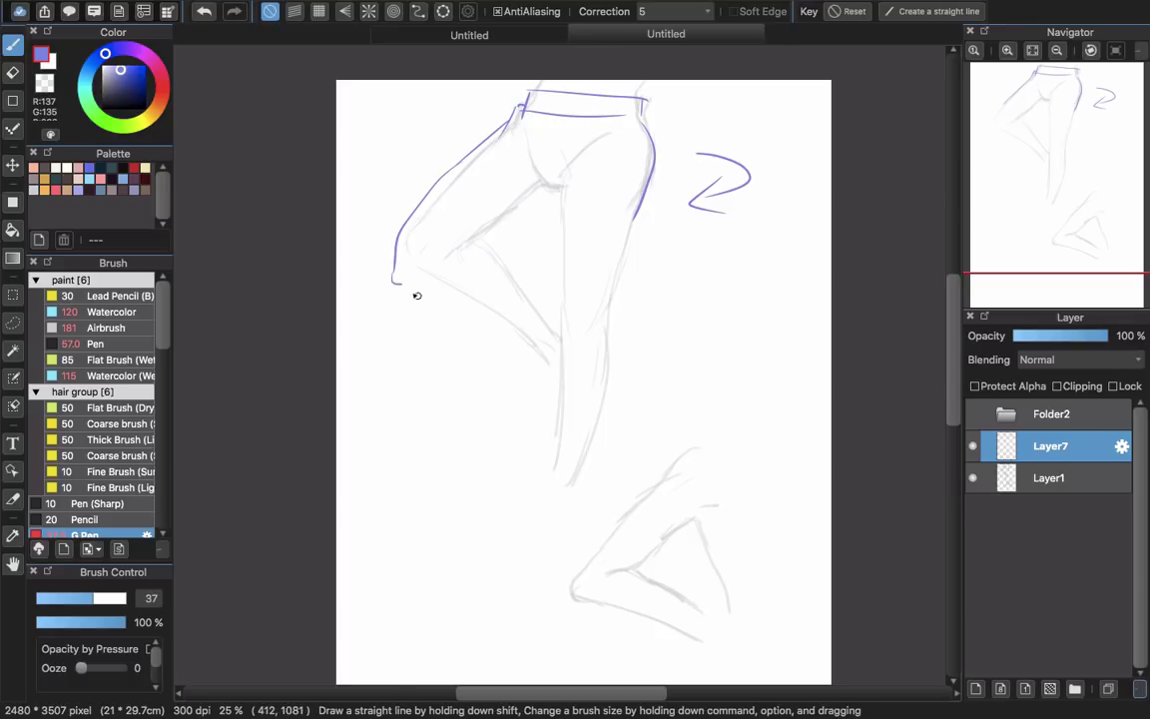
Draw the curved skirt hem from the bent knee to the standing leg and close it with that leg's side line.
{"action": "mouse_move", "coordinate": [403, 288]}
{"action": "left_mouse_down"}
{"action": "mouse_move", "coordinate": [525, 331]}
{"action": "mouse_move", "coordinate": [603, 320]}
{"action": "left_mouse_up"}
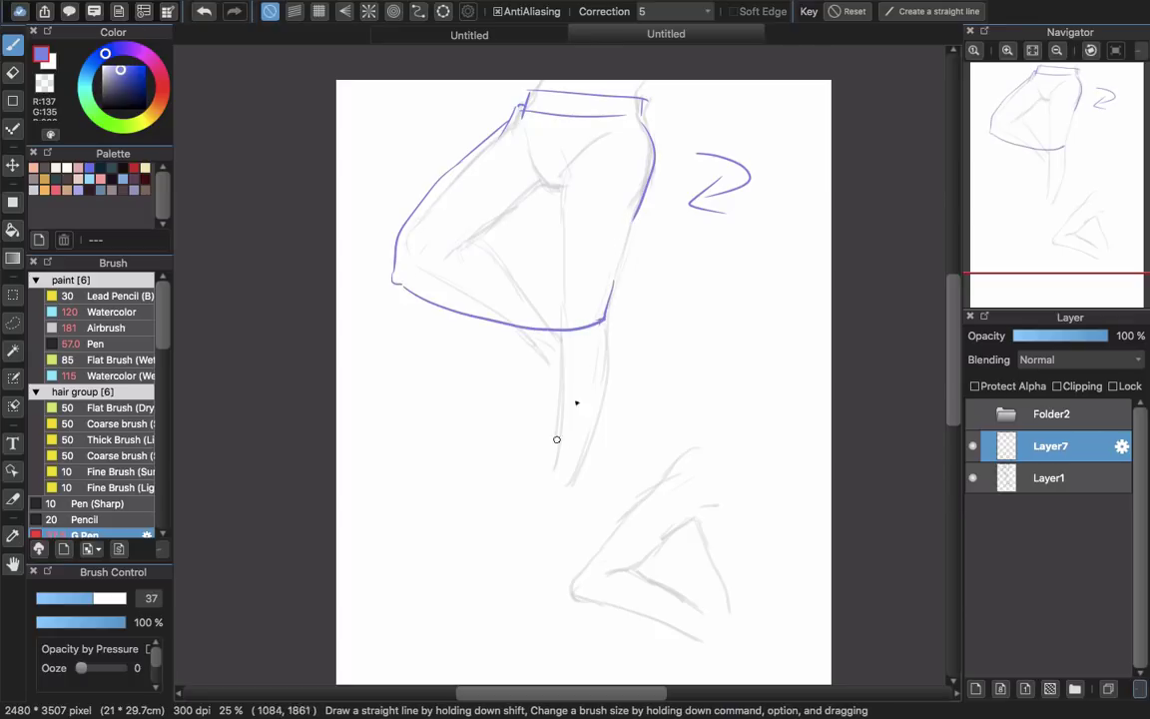
{"action": "left_click_drag", "start_coordinate": [635, 222], "coordinate": [611, 317]}
{"action": "key", "text": "super+z"}
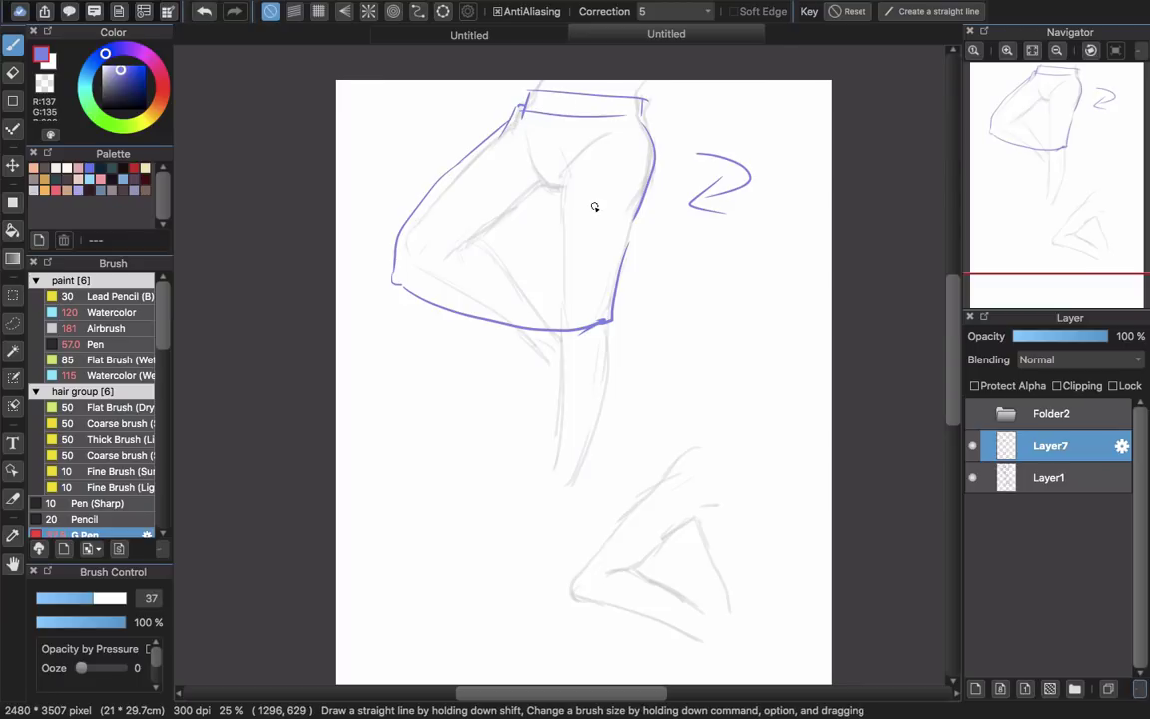
Sketch a small side diagram of a hem opening, with a double curved rim, two diagonal side lines and a small fold.
{"action": "mouse_move", "coordinate": [695, 344]}
{"action": "left_mouse_down"}
{"action": "mouse_move", "coordinate": [790, 336]}
{"action": "mouse_move", "coordinate": [765, 344]}
{"action": "left_mouse_up"}
{"action": "mouse_move", "coordinate": [693, 344]}
{"action": "left_mouse_down"}
{"action": "mouse_move", "coordinate": [698, 301]}
{"action": "mouse_move", "coordinate": [716, 297]}
{"action": "left_mouse_up"}
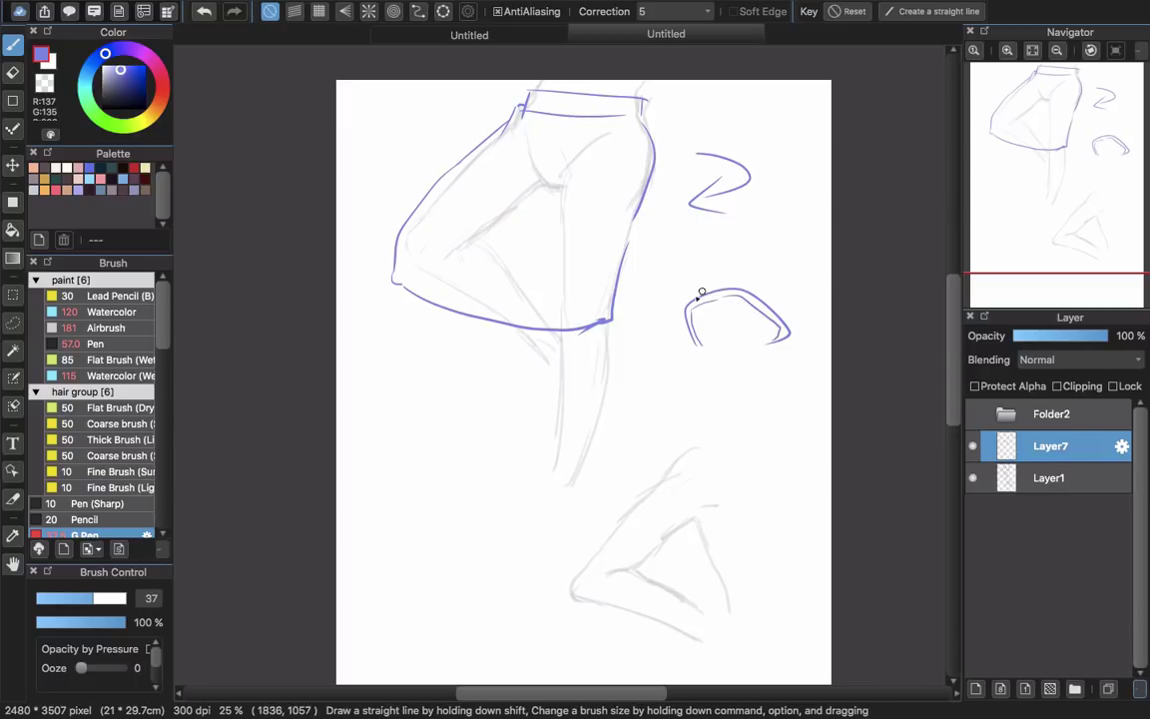
{"action": "left_click_drag", "start_coordinate": [686, 306], "coordinate": [795, 218]}
{"action": "left_click_drag", "start_coordinate": [793, 329], "coordinate": [832, 259]}
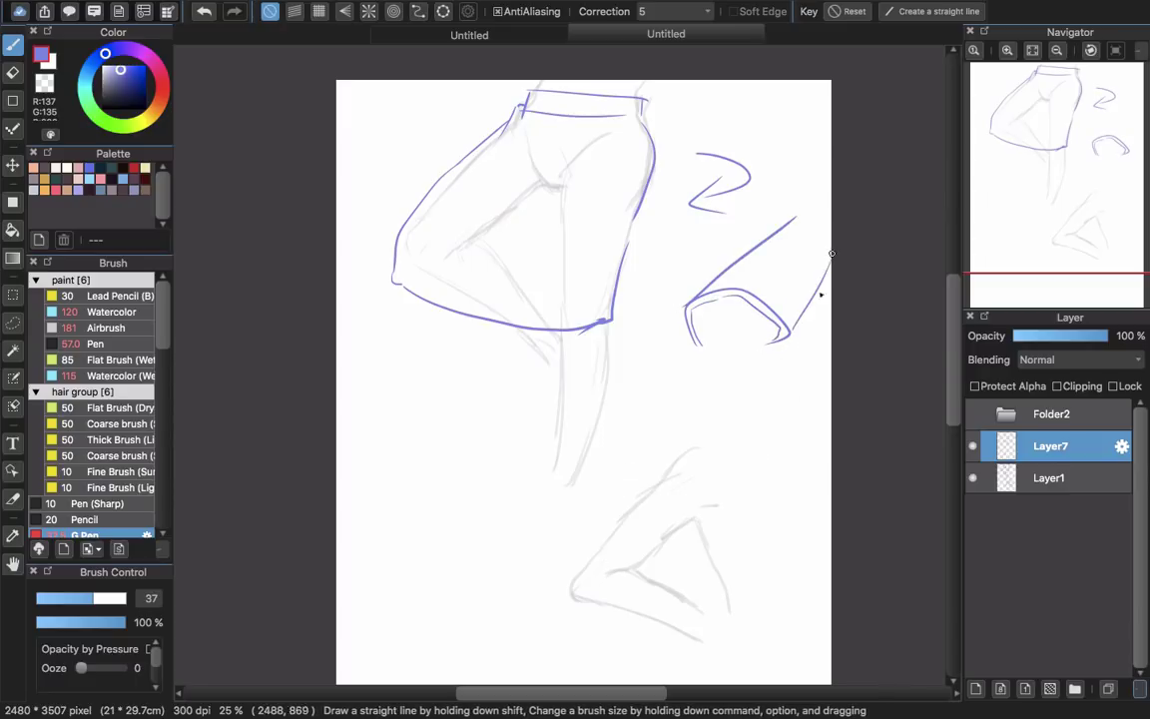
{"action": "left_click_drag", "start_coordinate": [773, 344], "coordinate": [811, 362]}
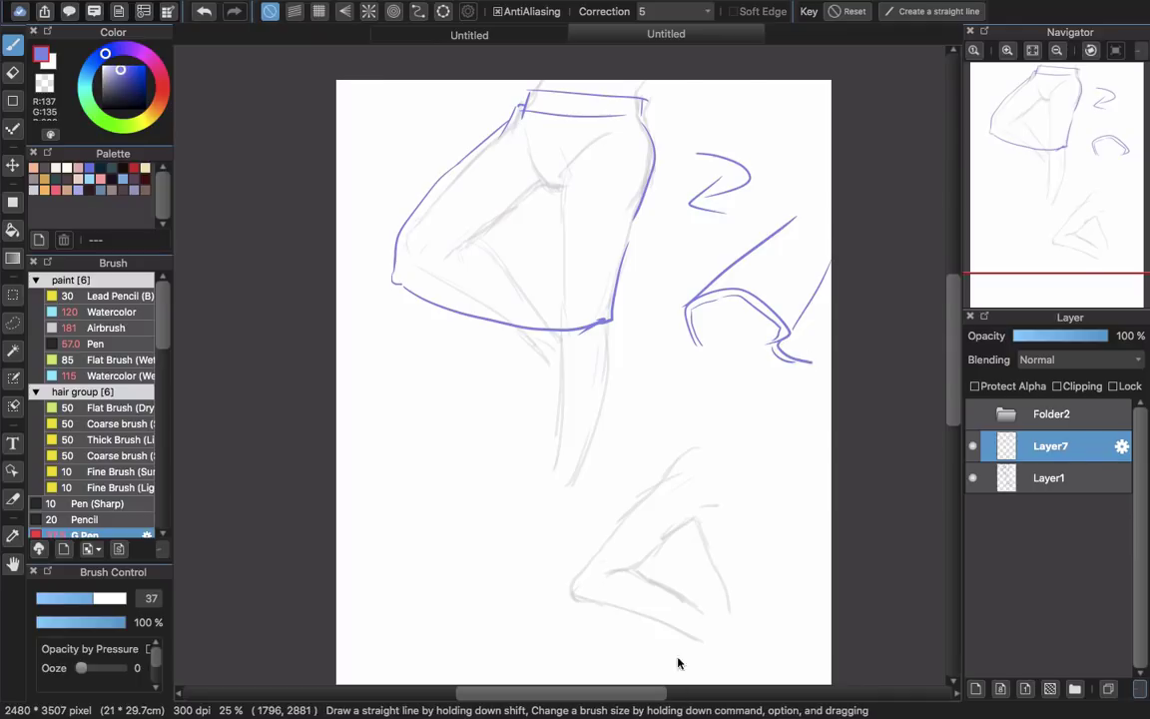
Hide the Layer7 skirt sketch, then show and expand Folder2 with the coloured trousers.
{"action": "left_click", "coordinate": [973, 447]}
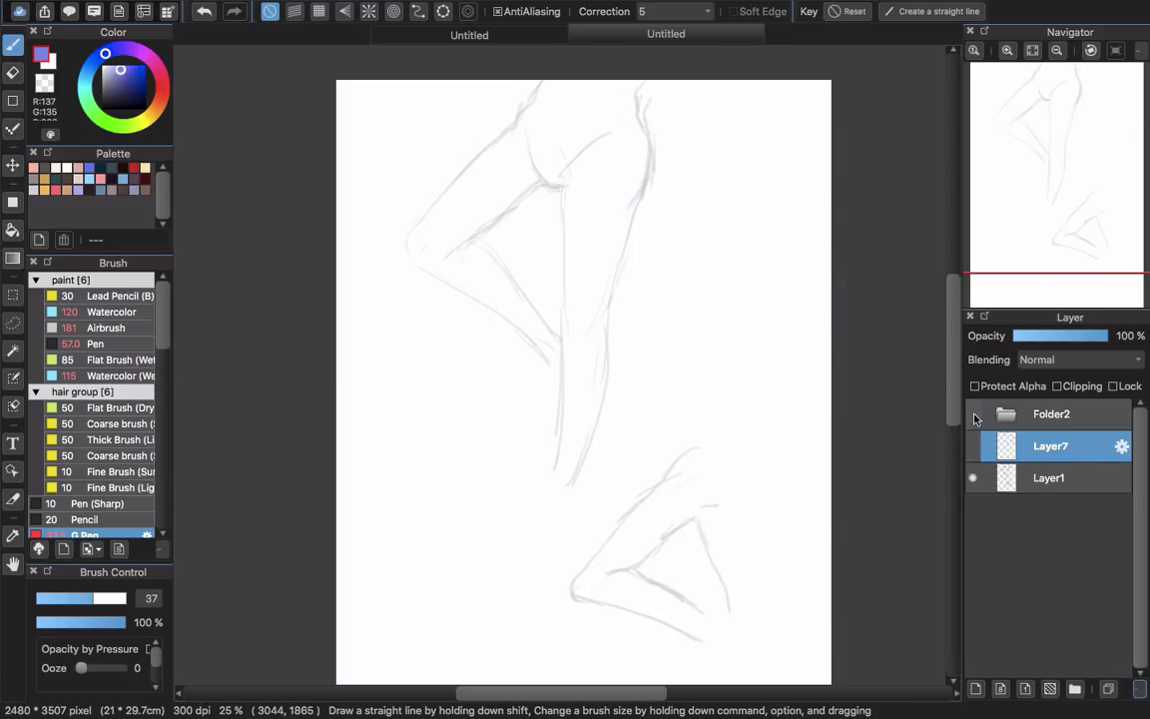
{"action": "left_click", "coordinate": [973, 414]}
{"action": "left_click", "coordinate": [1006, 414]}
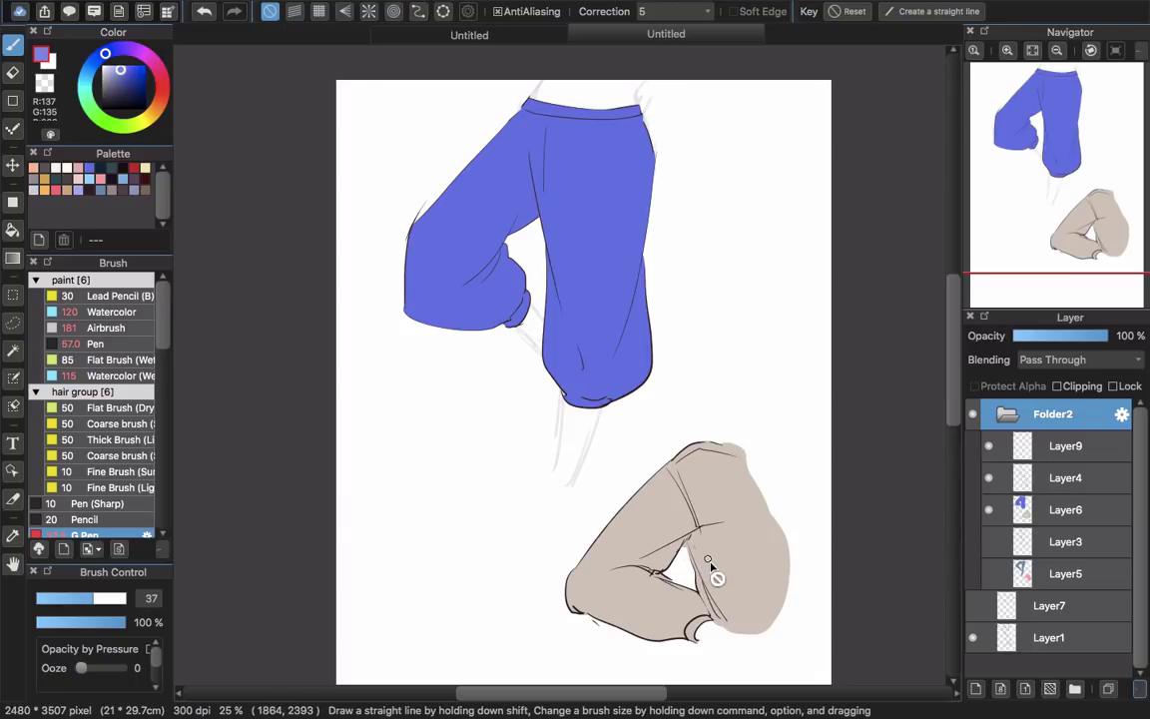
Toggle the visibility of Layer4 and Layer6 to examine what each contributes to the trousers drawing, leaving both visible.
{"action": "left_click", "coordinate": [1005, 497]}
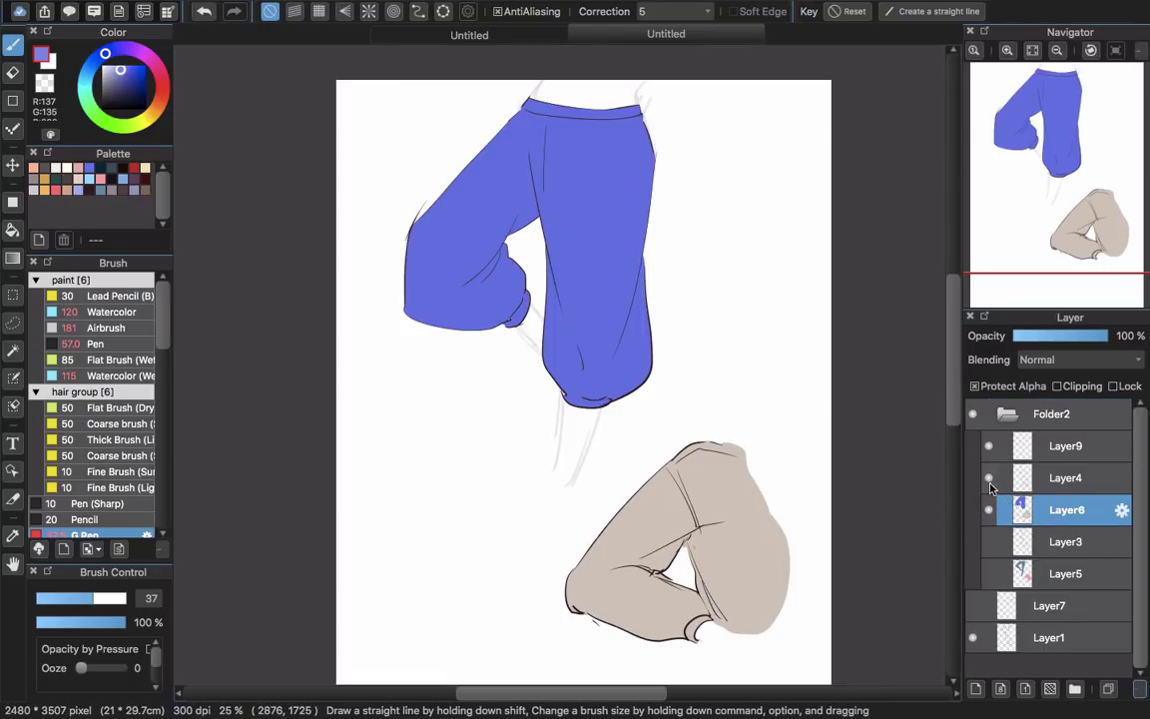
{"action": "left_click", "coordinate": [988, 480]}
{"action": "left_click", "coordinate": [989, 480]}
{"action": "left_click", "coordinate": [987, 509]}
{"action": "left_click", "coordinate": [988, 510]}
{"action": "left_click", "coordinate": [988, 510]}
{"action": "left_click", "coordinate": [988, 510]}
{"action": "left_click", "coordinate": [988, 510]}
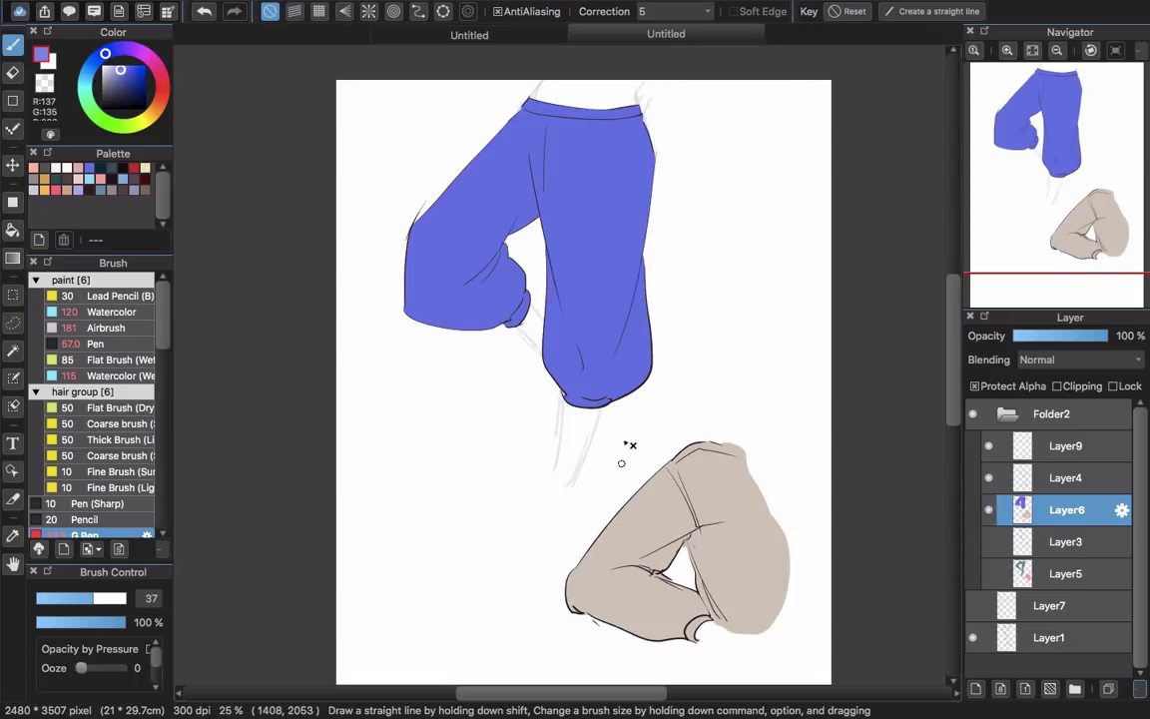
Add a new layer directly above Layer6 and turn on clipping for it.
{"action": "left_click", "coordinate": [976, 689]}
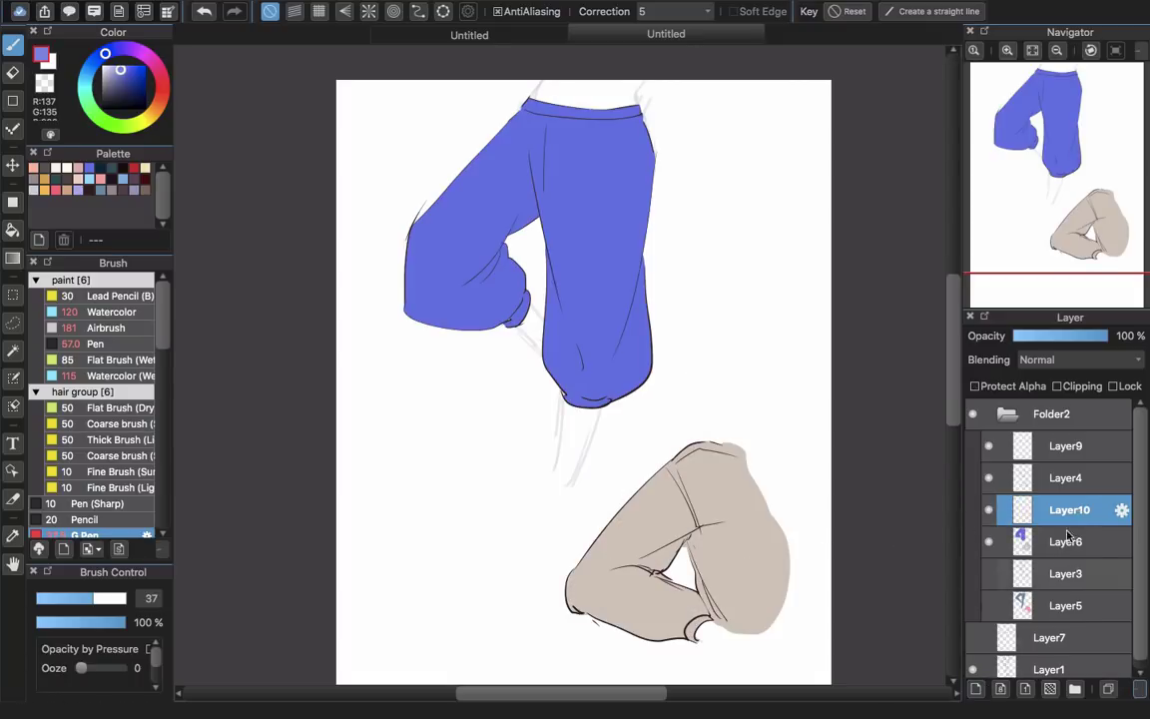
{"action": "left_click", "coordinate": [1074, 387]}
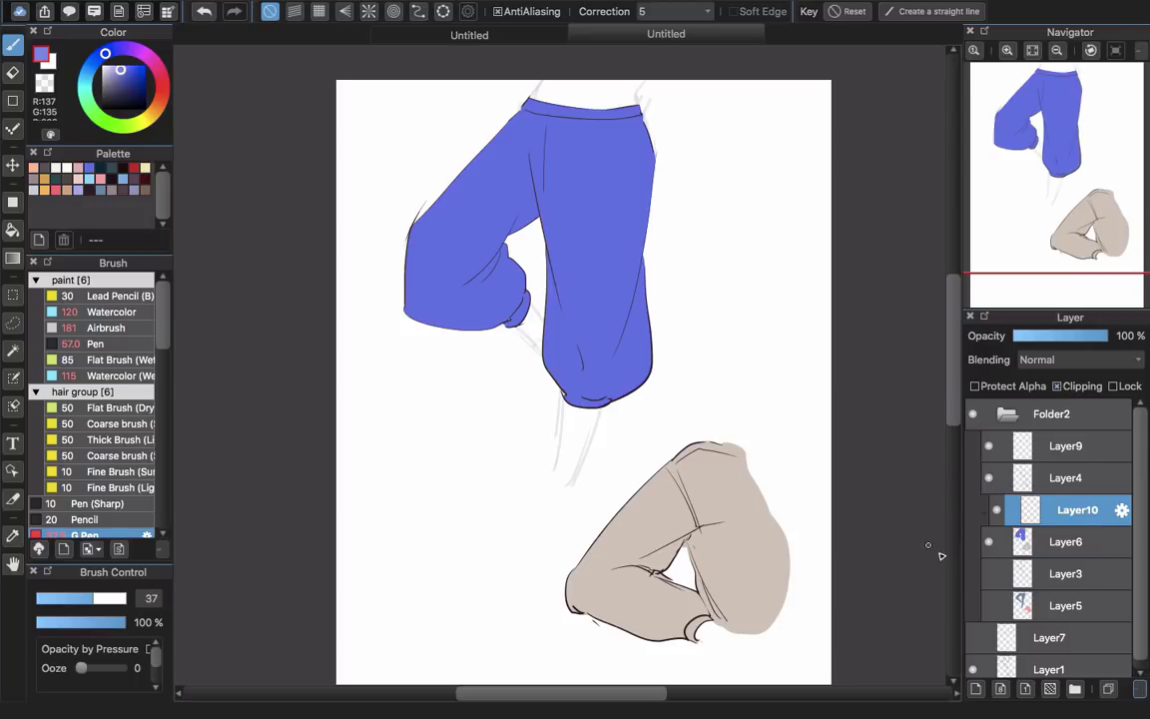
{"action": "left_click", "coordinate": [1043, 544]}
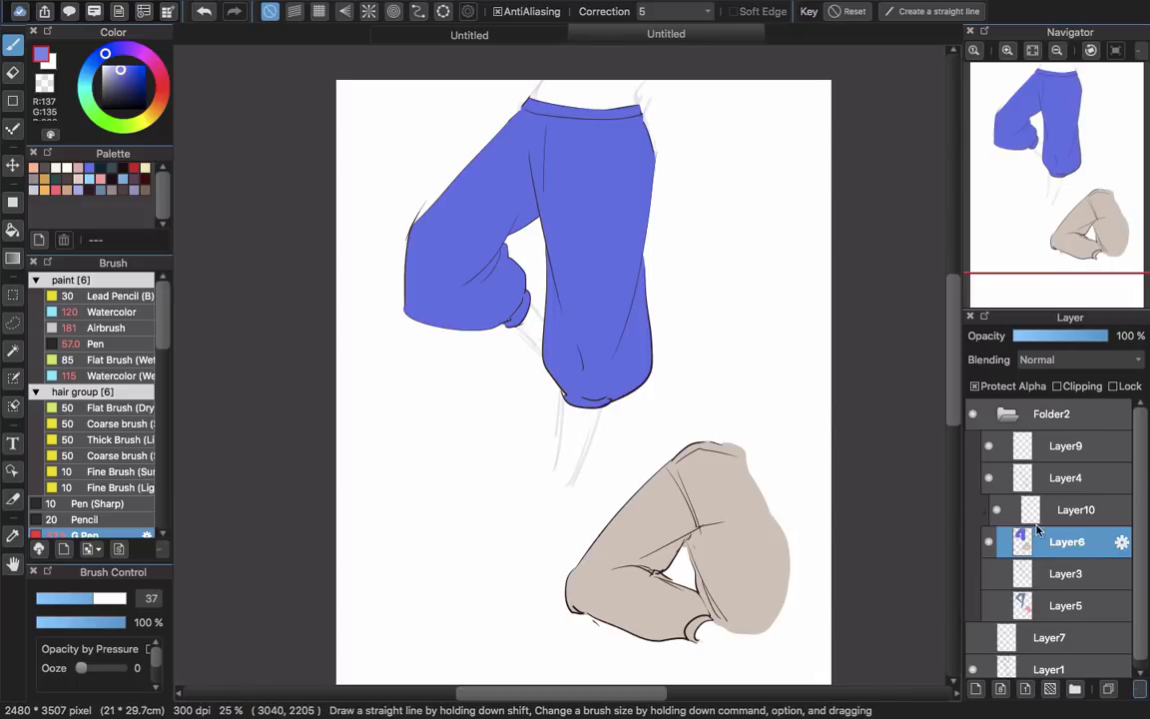
{"action": "left_click", "coordinate": [1073, 520]}
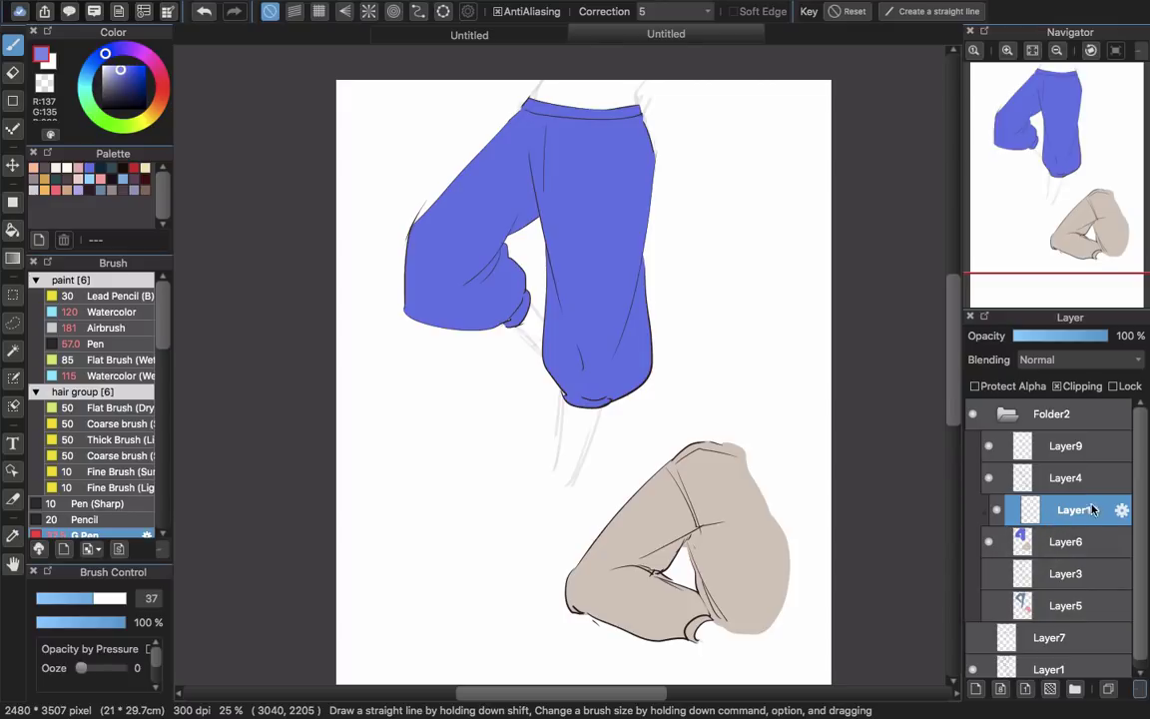
{"action": "left_click", "coordinate": [1043, 542]}
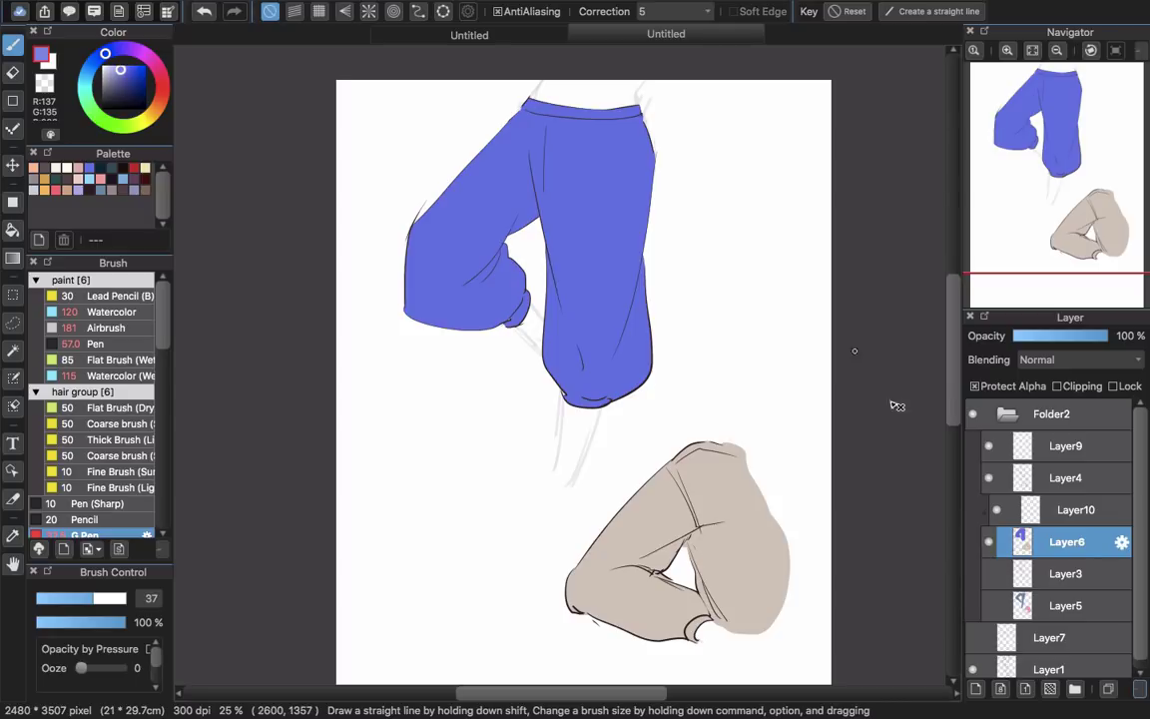
With the clipped layer active, sample the trousers' blue and darken it to R 99, G 99 as the shadow colour.
{"action": "left_click", "coordinate": [1006, 507]}
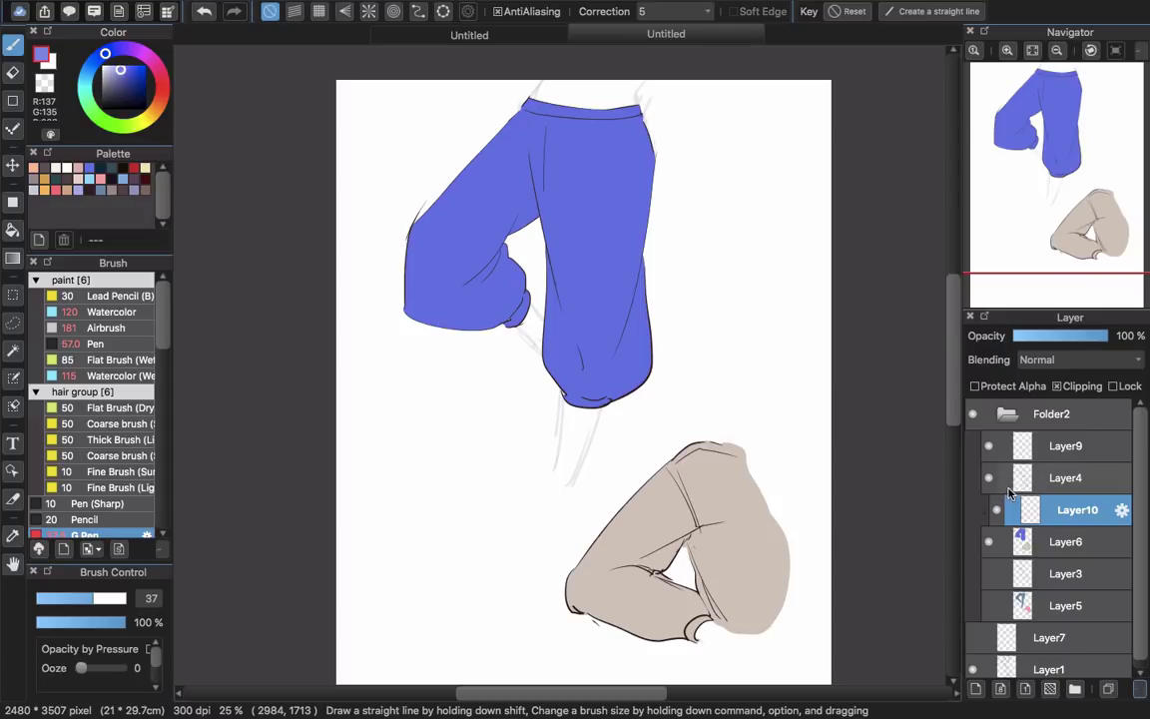
{"action": "mouse_move", "coordinate": [1012, 239]}
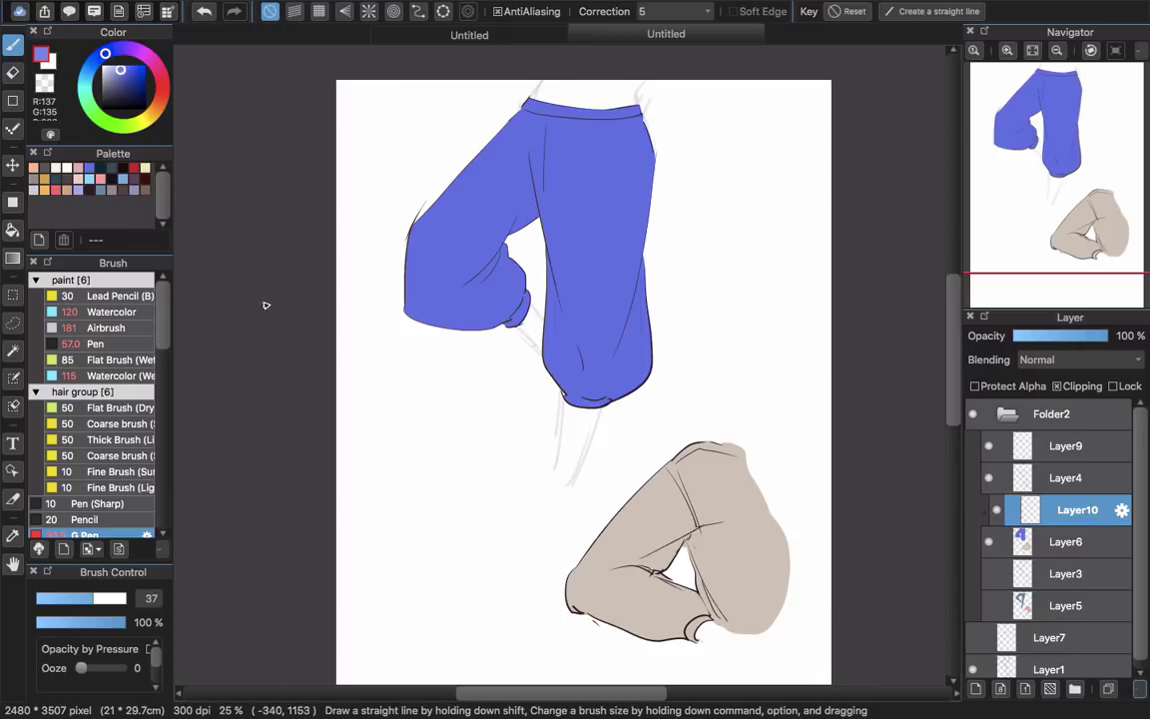
{"action": "left_click", "coordinate": [590, 203], "text": "alt"}
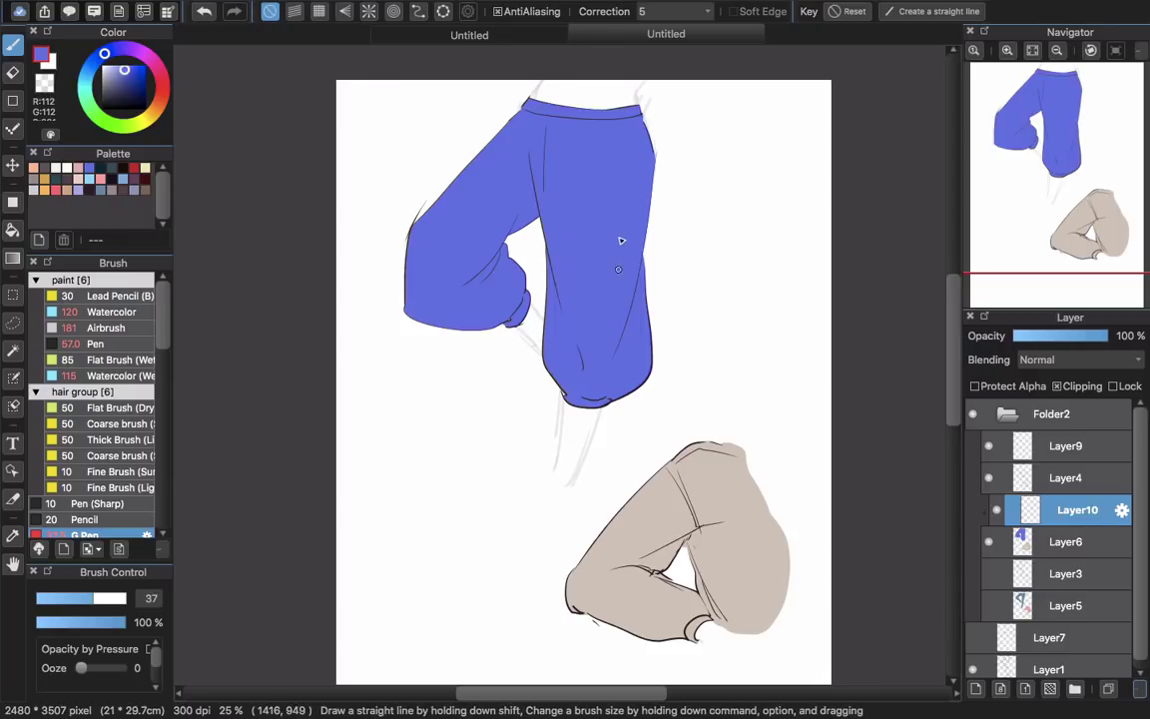
{"action": "mouse_move", "coordinate": [124, 76]}
{"action": "left_mouse_down"}
{"action": "mouse_move", "coordinate": [110, 74]}
{"action": "mouse_move", "coordinate": [118, 81]}
{"action": "left_mouse_up"}
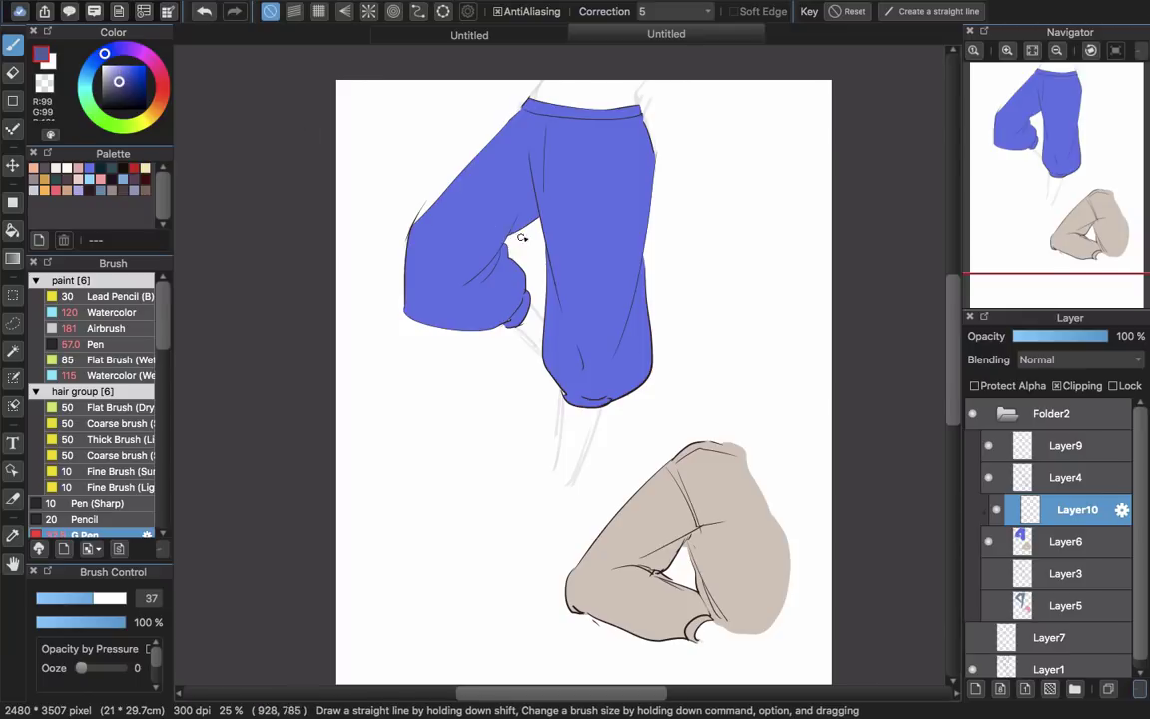
On Layer9, sketch a sun with rays in the page's upper-left corner and an arrow showing light falling toward the bent leg.
{"action": "left_click", "coordinate": [1096, 455]}
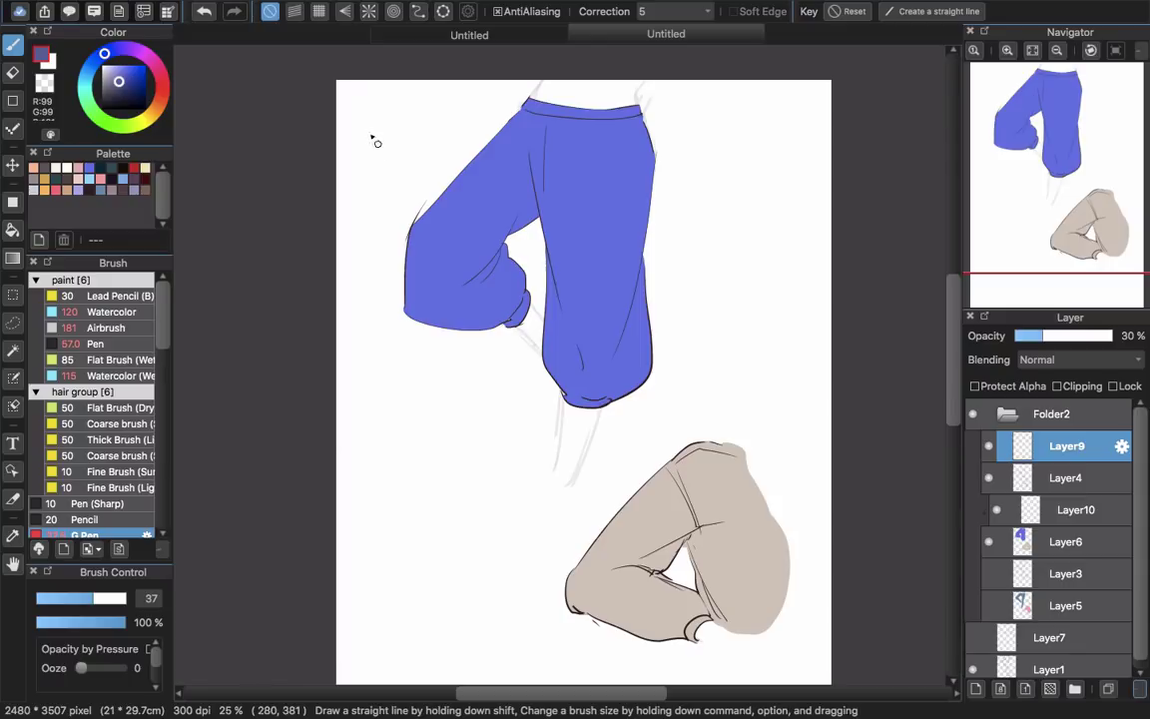
{"action": "left_click_drag", "start_coordinate": [365, 108], "coordinate": [357, 124]}
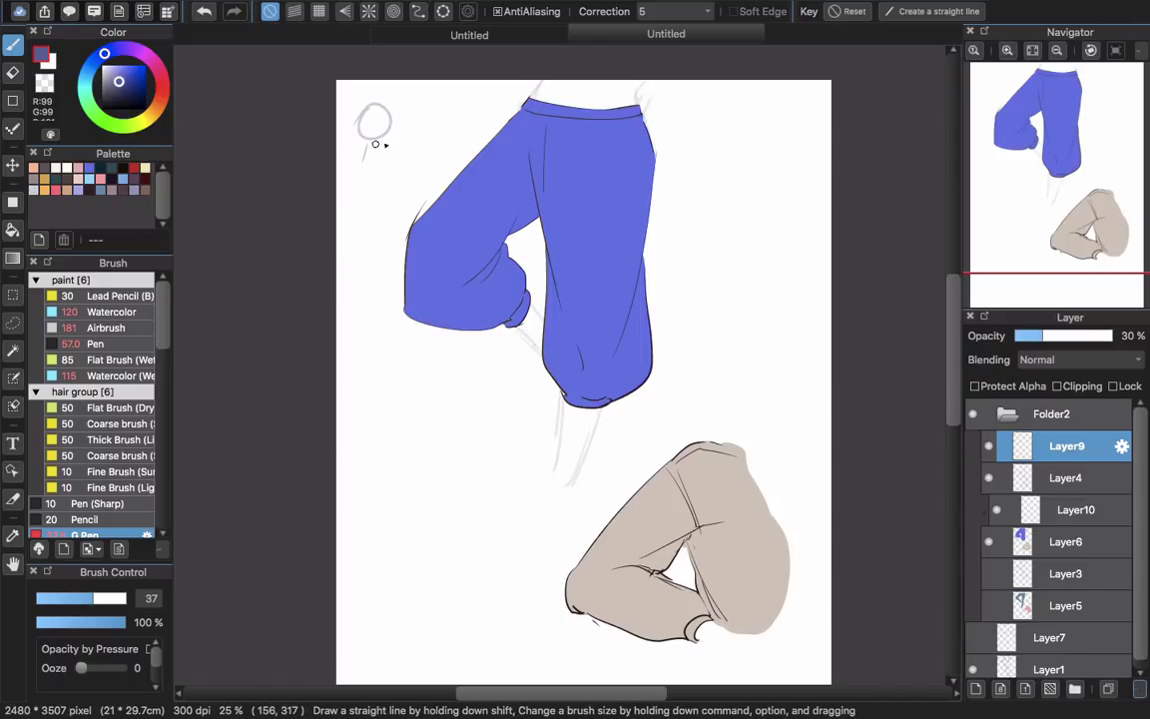
{"action": "left_click_drag", "start_coordinate": [400, 162], "coordinate": [433, 182]}
{"action": "mouse_move", "coordinate": [405, 178]}
{"action": "left_mouse_down"}
{"action": "mouse_move", "coordinate": [434, 183]}
{"action": "mouse_move", "coordinate": [431, 150]}
{"action": "left_mouse_up"}
Mark the lit outer edge of the bent thigh and hatch rough shadow guides across the bent and standing trouser legs.
{"action": "mouse_move", "coordinate": [408, 224]}
{"action": "left_mouse_down"}
{"action": "mouse_move", "coordinate": [529, 153]}
{"action": "mouse_move", "coordinate": [482, 131]}
{"action": "left_mouse_up"}
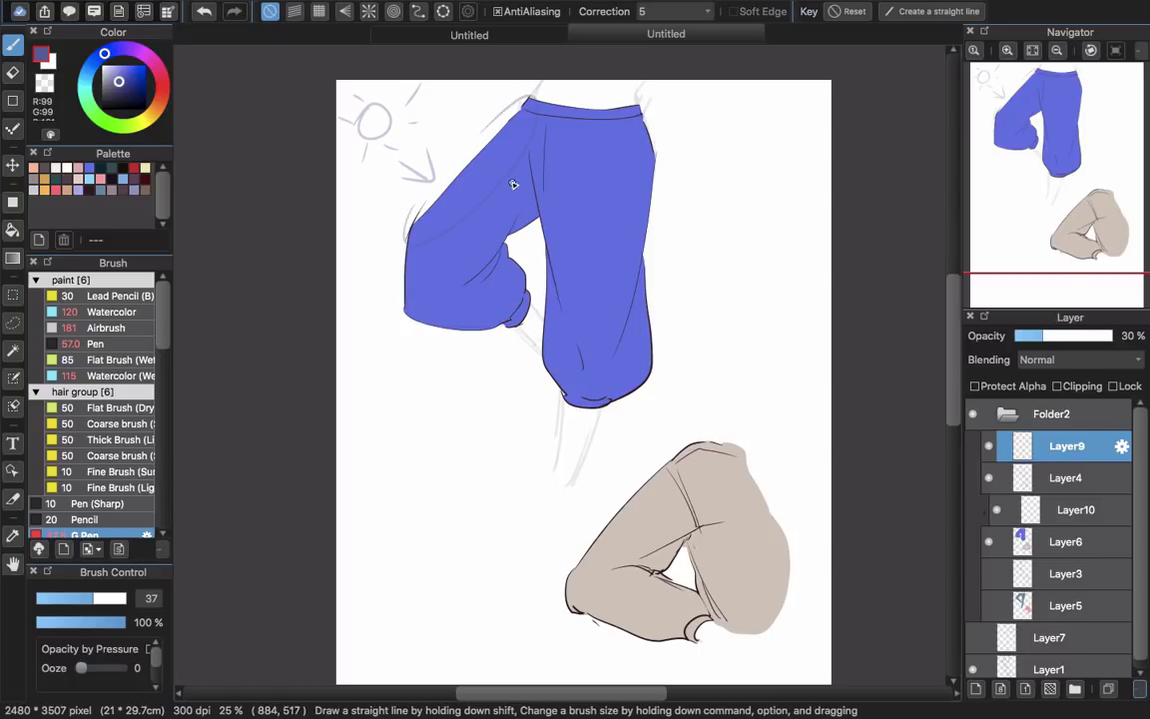
{"action": "left_click_drag", "start_coordinate": [497, 190], "coordinate": [519, 215]}
{"action": "left_click_drag", "start_coordinate": [449, 239], "coordinate": [472, 275]}
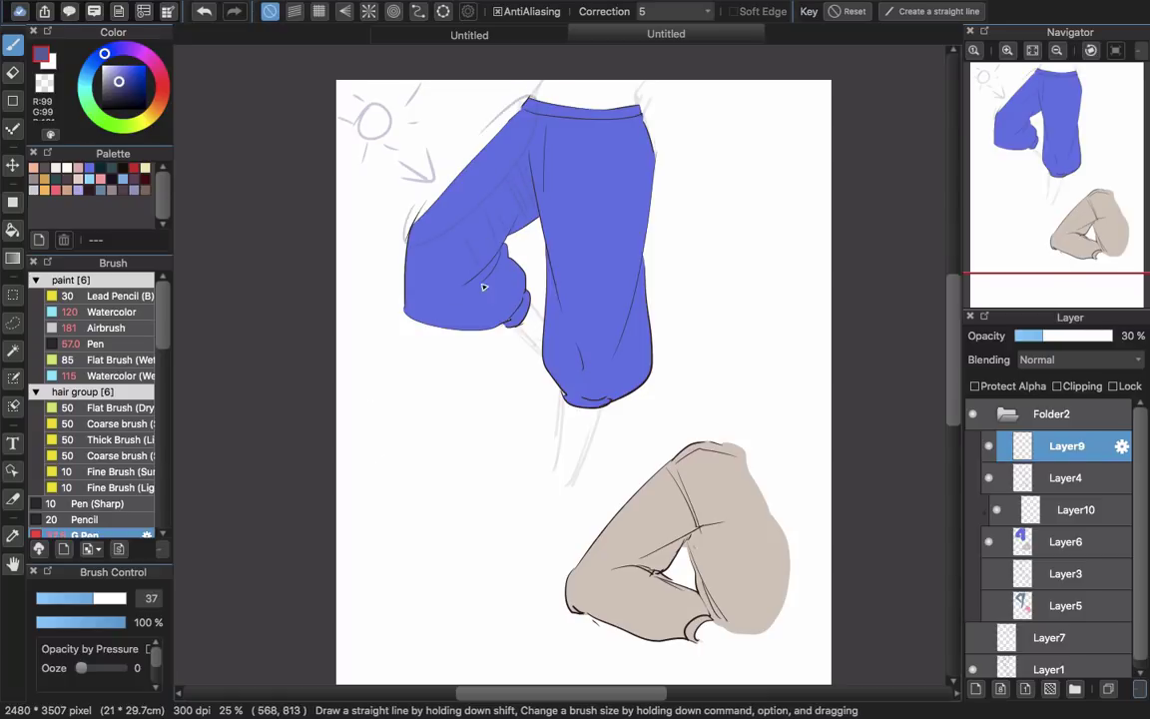
{"action": "left_click_drag", "start_coordinate": [408, 256], "coordinate": [429, 299]}
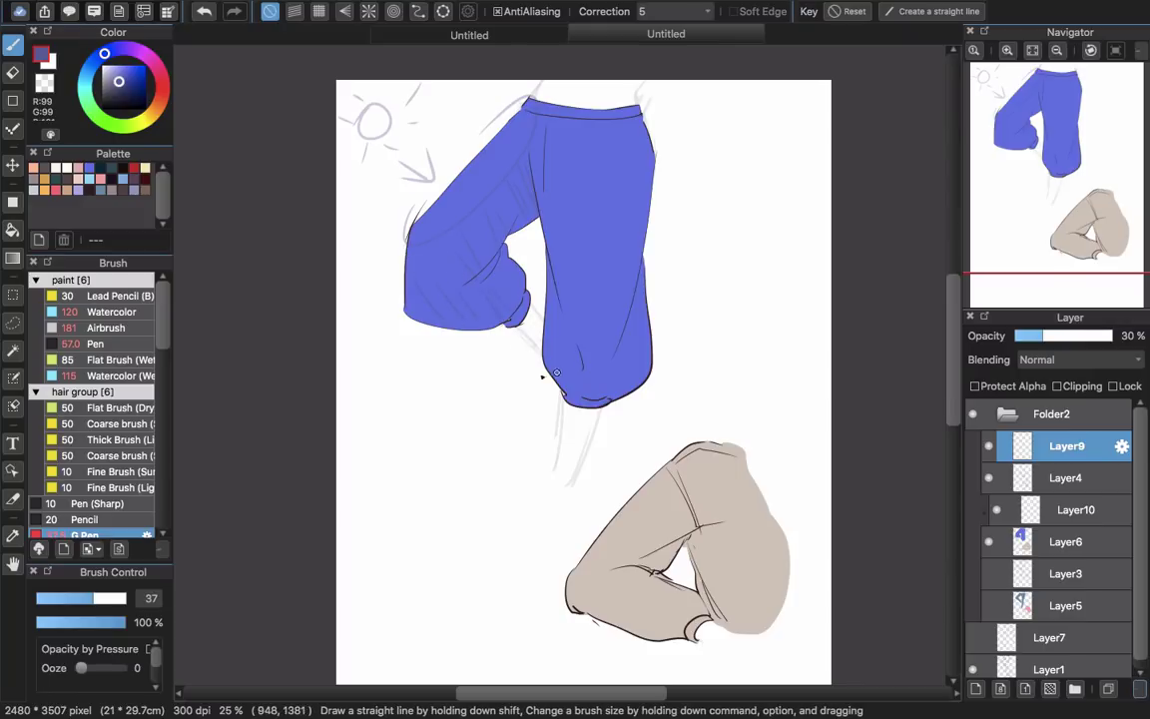
{"action": "scroll", "coordinate": [488, 274], "scroll_direction": "up", "scroll_amount": 3}
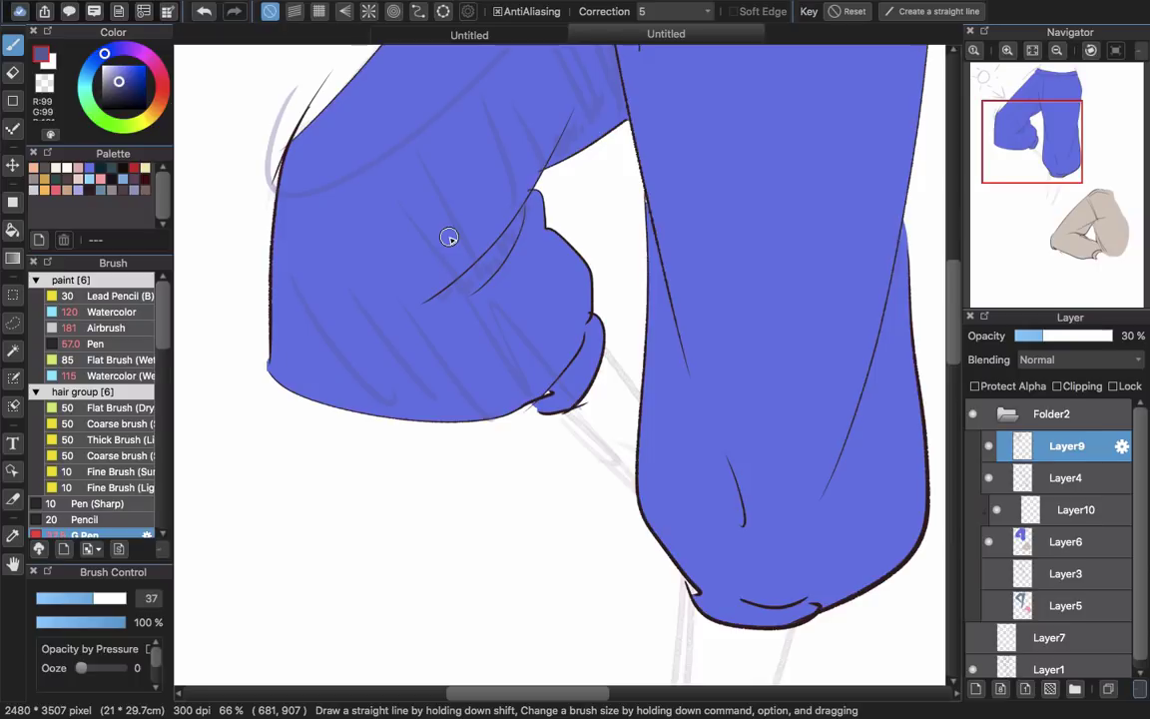
{"action": "scroll", "coordinate": [513, 198], "scroll_direction": "down", "scroll_amount": 5}
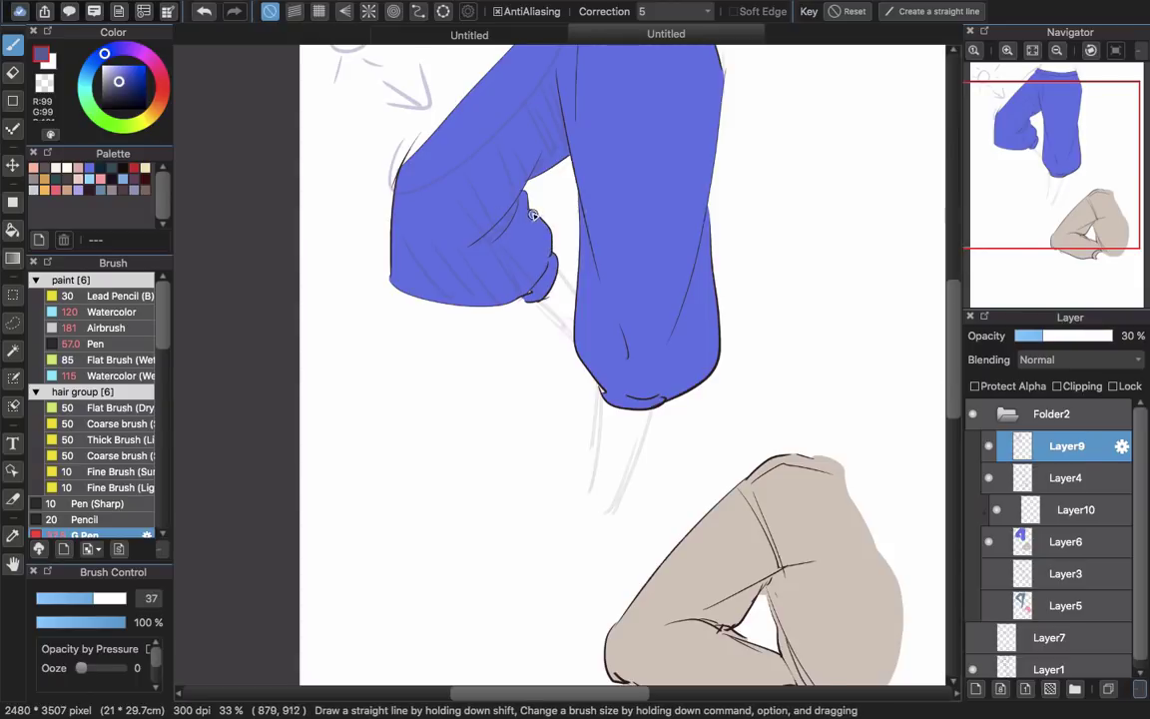
{"action": "scroll", "coordinate": [528, 249], "scroll_direction": "down", "scroll_amount": 1}
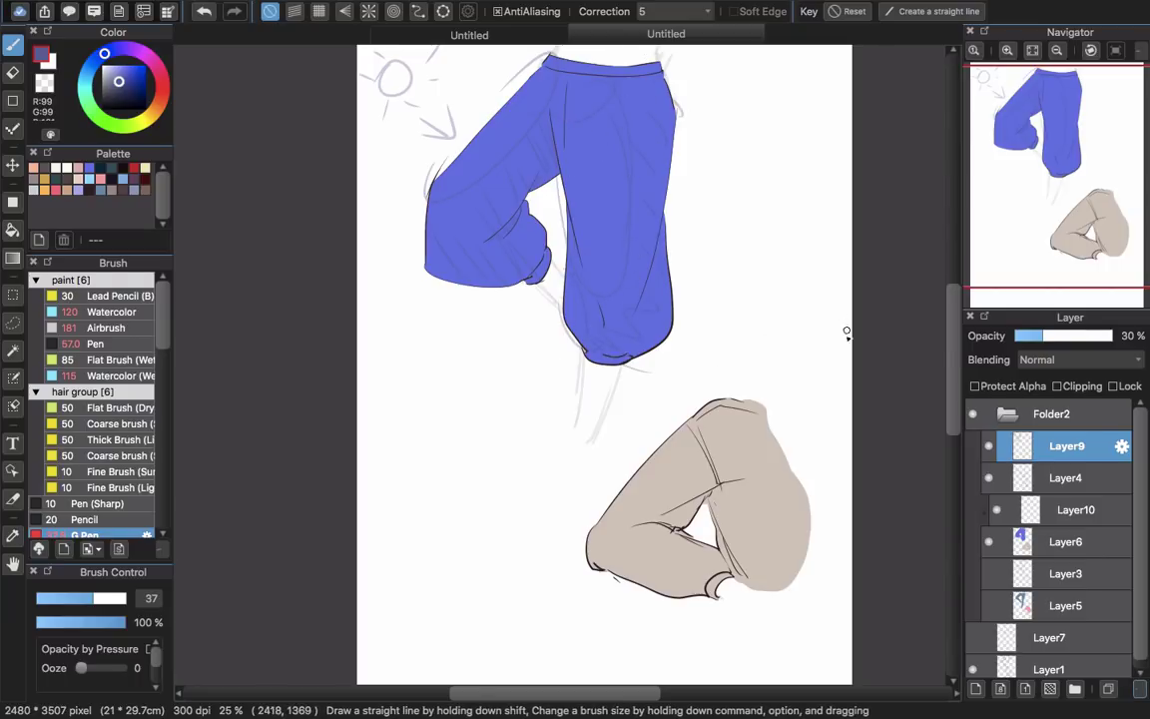
On clipped Layer10, set the brush size to 77 and paint the shadow on the bent leg's inner thigh beside the crotch.
{"action": "left_click", "coordinate": [1093, 509]}
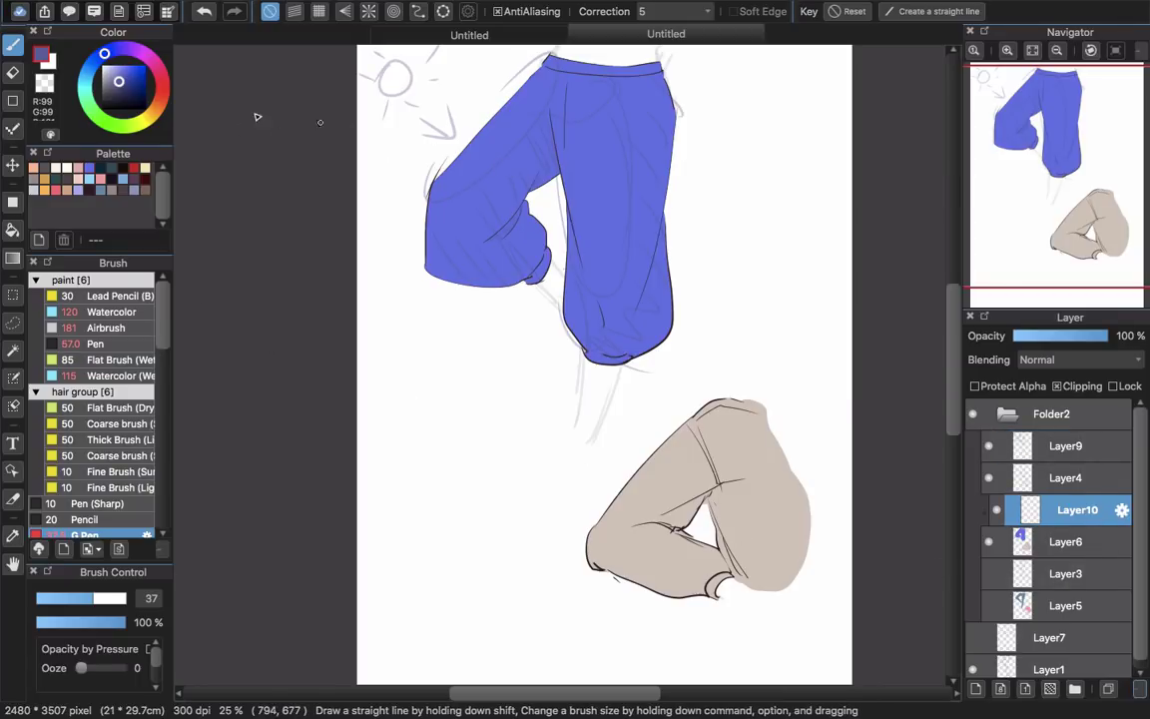
{"action": "left_click_drag", "start_coordinate": [527, 185], "coordinate": [536, 203]}
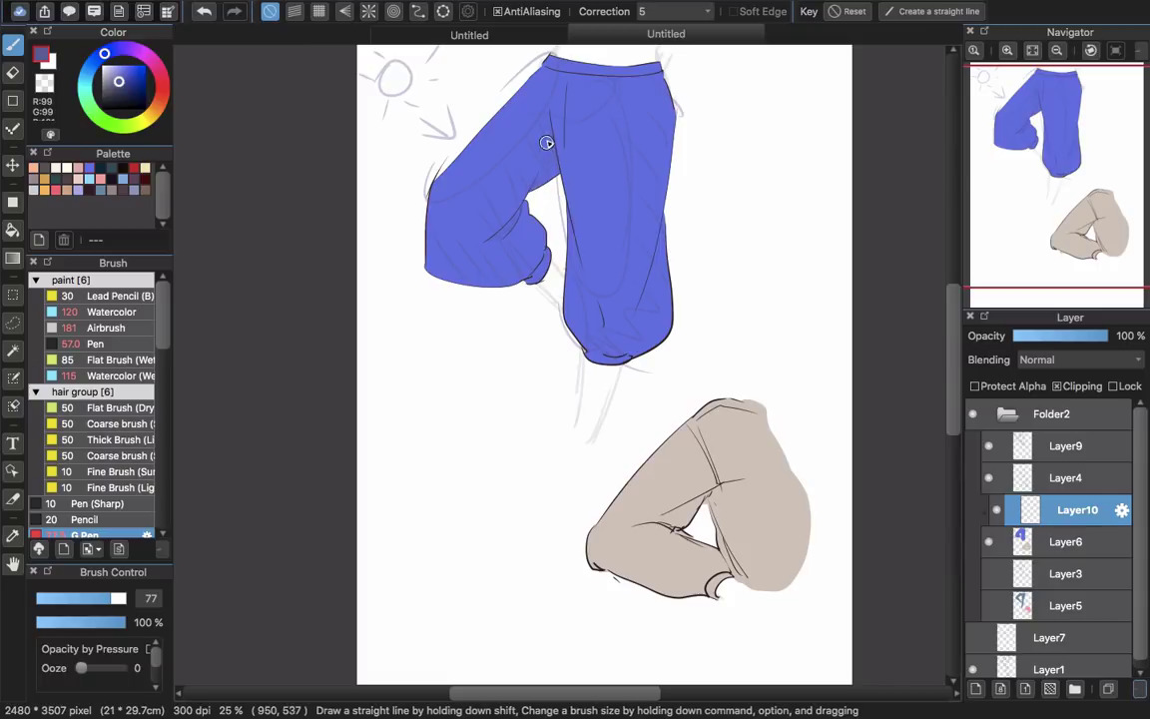
{"action": "left_click_drag", "start_coordinate": [546, 154], "coordinate": [525, 202]}
{"action": "left_click_drag", "start_coordinate": [550, 143], "coordinate": [553, 186]}
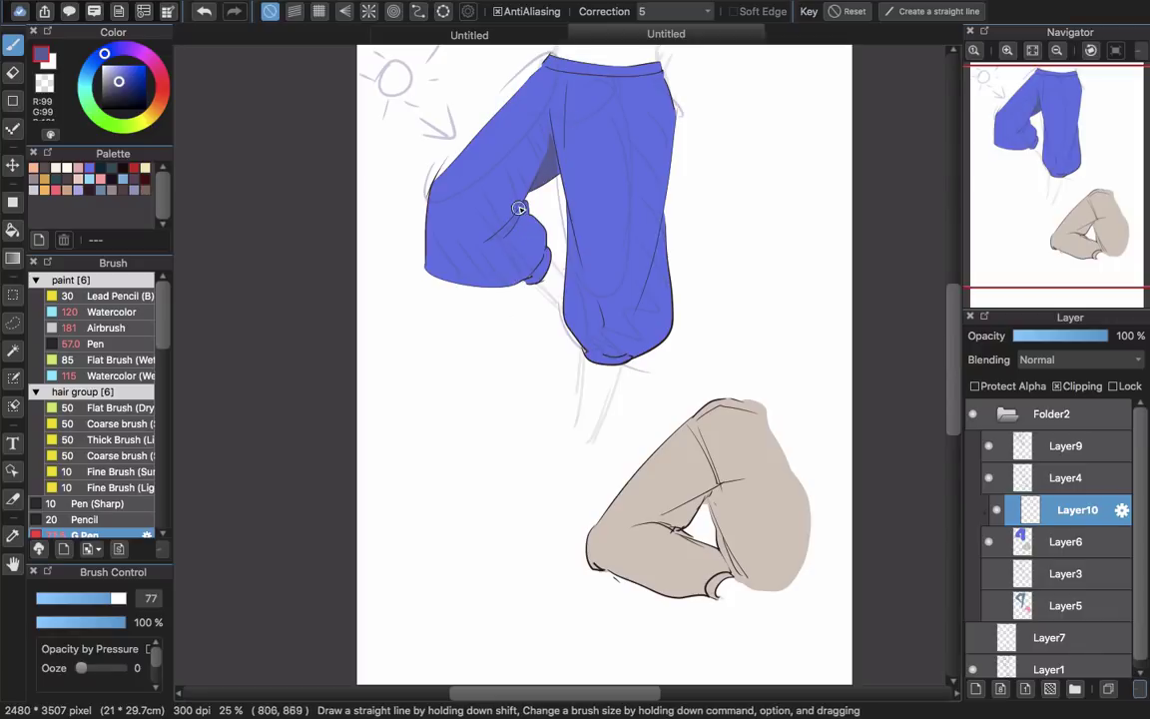
Paint the shadow boundary and fold shadows across the bent knee, and the fold shadows and long shadow boundary down the standing leg.
{"action": "mouse_move", "coordinate": [520, 206]}
{"action": "left_mouse_down"}
{"action": "mouse_move", "coordinate": [484, 242]}
{"action": "mouse_move", "coordinate": [545, 211]}
{"action": "mouse_move", "coordinate": [514, 245]}
{"action": "left_mouse_up"}
{"action": "left_click_drag", "start_coordinate": [429, 226], "coordinate": [480, 221]}
{"action": "left_click_drag", "start_coordinate": [499, 197], "coordinate": [483, 229]}
{"action": "left_click_drag", "start_coordinate": [566, 86], "coordinate": [567, 146]}
{"action": "mouse_move", "coordinate": [568, 208]}
{"action": "left_mouse_down"}
{"action": "mouse_move", "coordinate": [581, 344]}
{"action": "mouse_move", "coordinate": [617, 70]}
{"action": "left_mouse_up"}
Hide the Layer9 guides and bucket-fill the outlined shadow areas on the standing leg, its waistband and the bent lower leg.
{"action": "left_click", "coordinate": [989, 446]}
{"action": "key", "text": "g"}
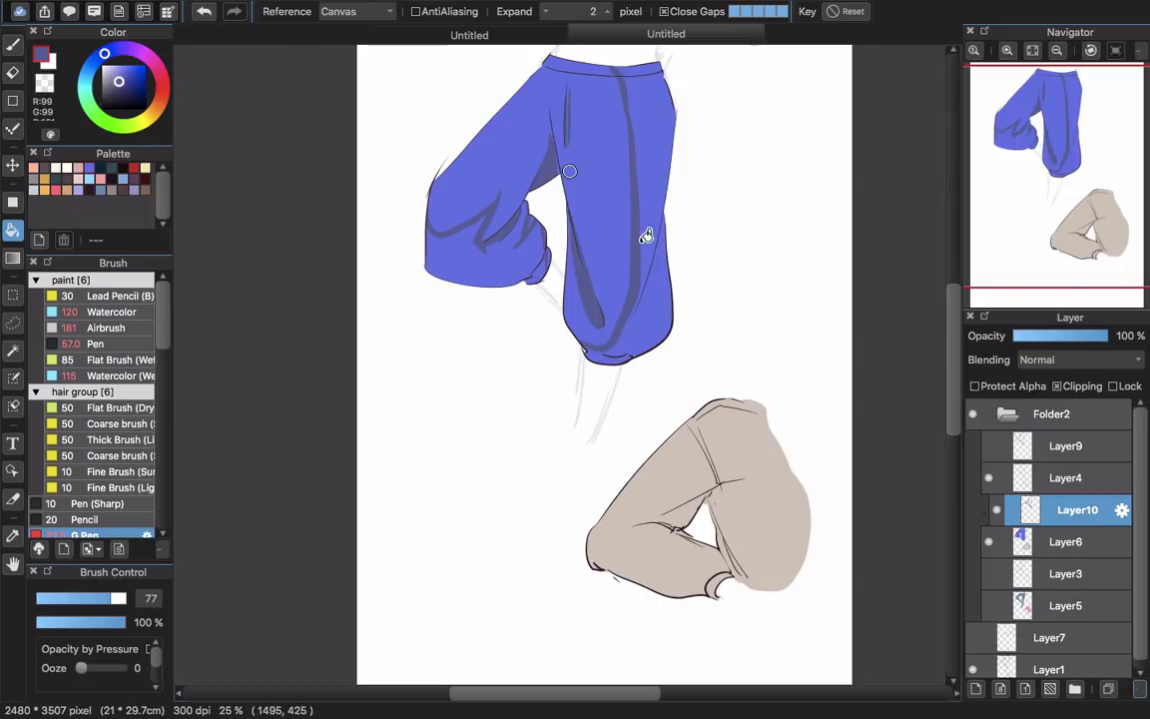
{"action": "left_click", "coordinate": [654, 187]}
{"action": "left_click", "coordinate": [651, 63]}
{"action": "left_click", "coordinate": [656, 327]}
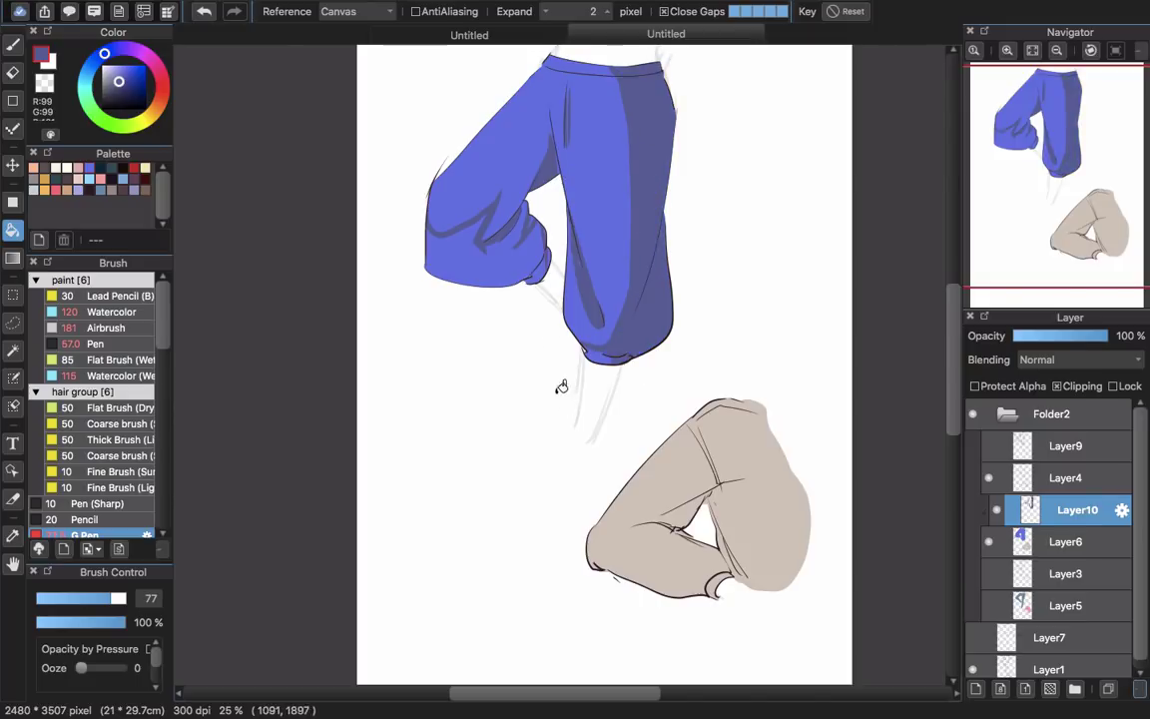
{"action": "left_click", "coordinate": [522, 242]}
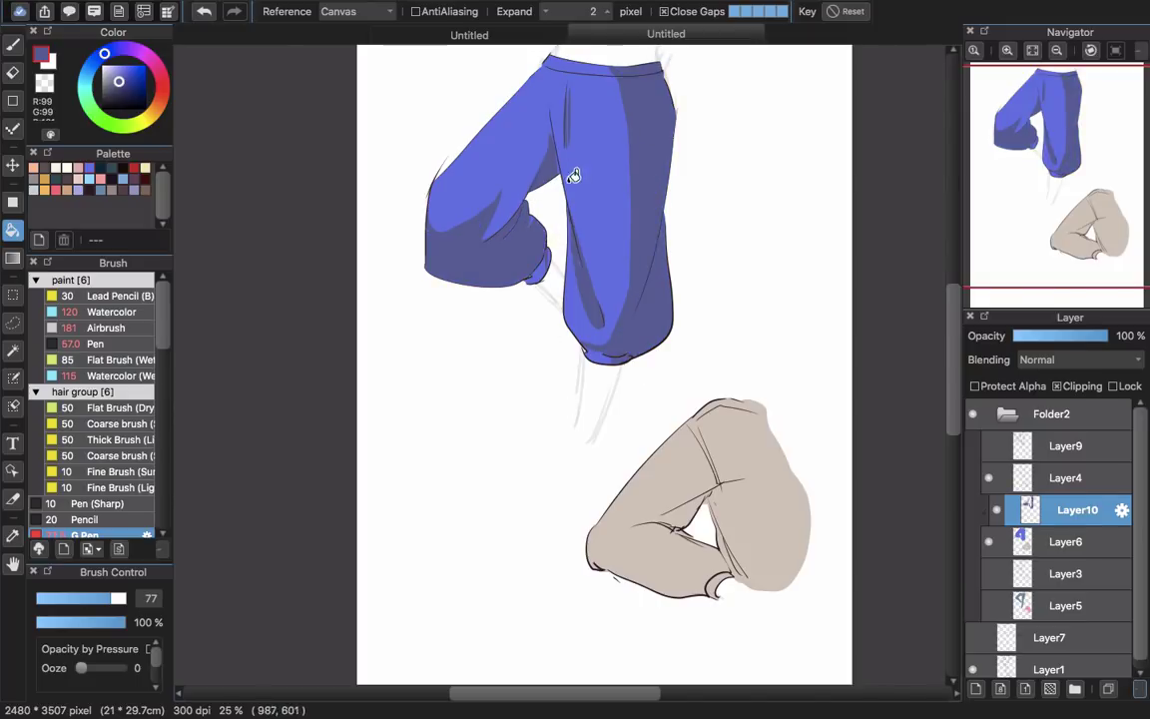
Using the brush with transparent colour, trim and sharpen the shadow edge across the bent leg's knee.
{"action": "key", "text": "b"}
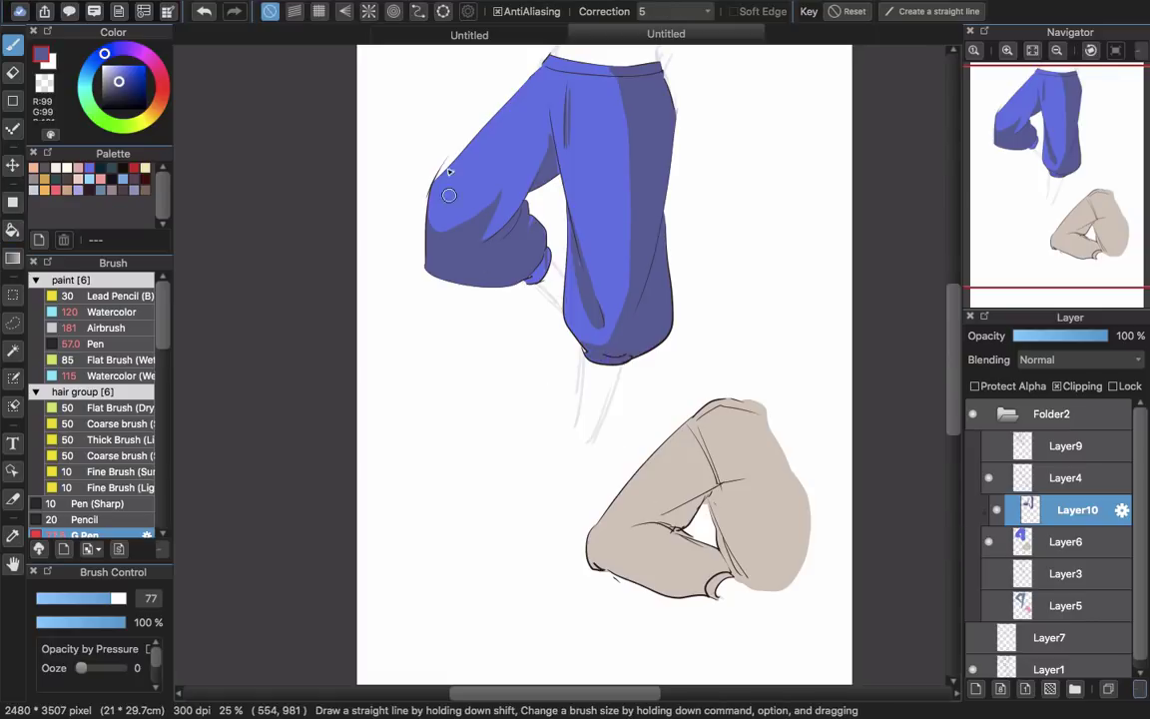
{"action": "left_click", "coordinate": [44, 81]}
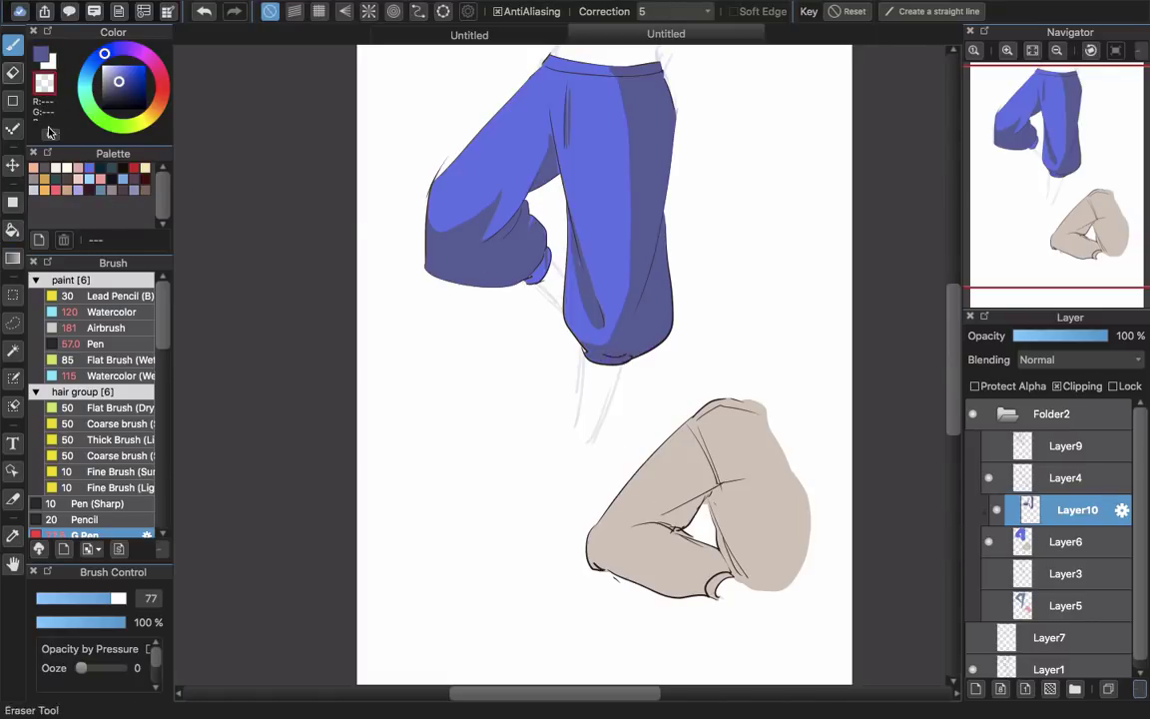
{"action": "scroll", "coordinate": [479, 185], "scroll_direction": "up", "scroll_amount": 2}
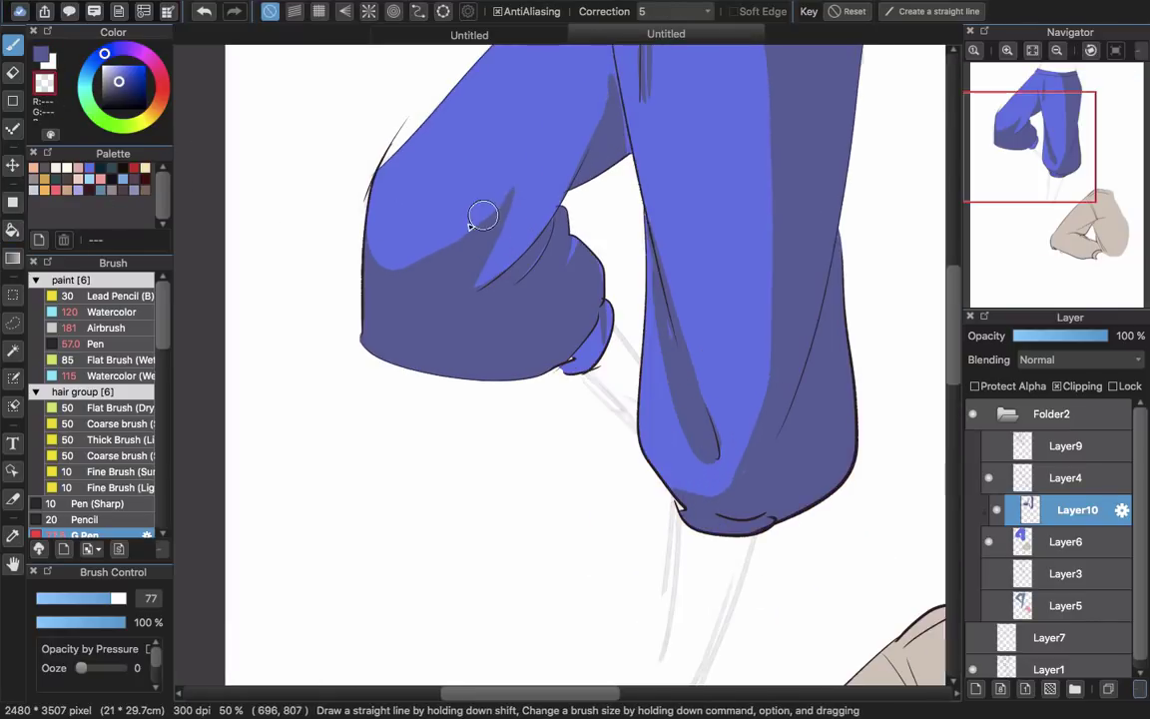
{"action": "mouse_move", "coordinate": [385, 254]}
{"action": "left_mouse_down"}
{"action": "mouse_move", "coordinate": [460, 231]}
{"action": "mouse_move", "coordinate": [517, 181]}
{"action": "mouse_move", "coordinate": [575, 92]}
{"action": "left_mouse_up"}
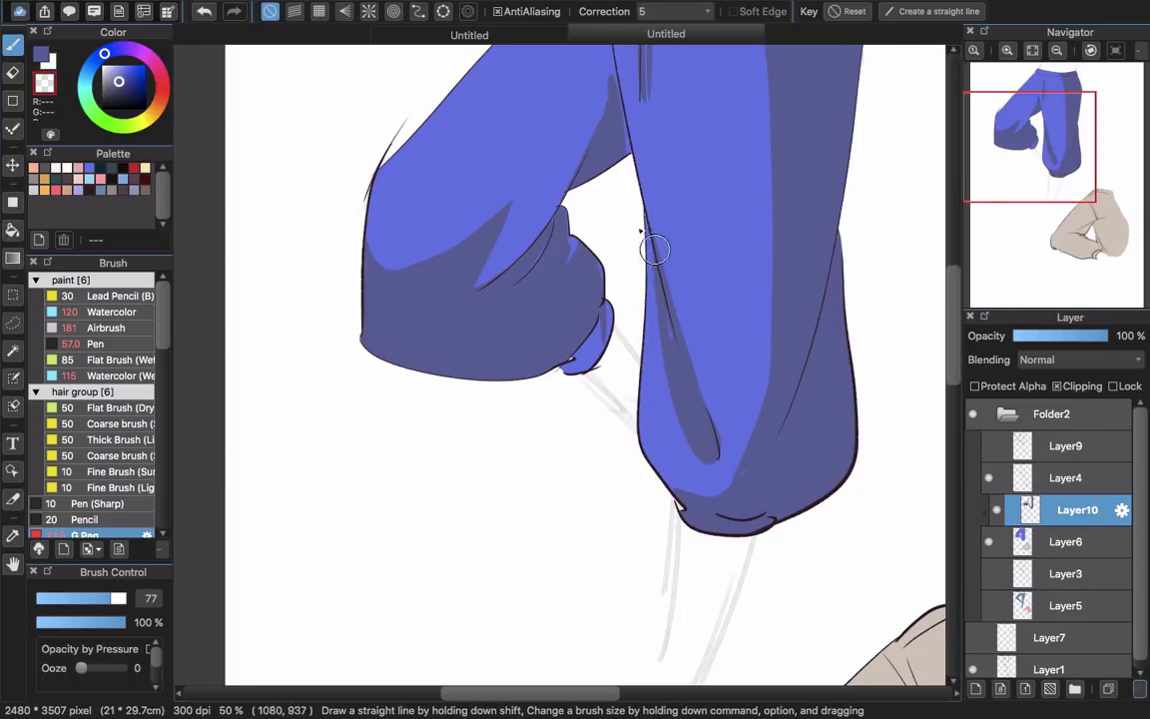
{"action": "scroll", "coordinate": [638, 289], "scroll_direction": "up", "scroll_amount": 5}
{"action": "scroll", "coordinate": [679, 279], "scroll_direction": "down", "scroll_amount": 5}
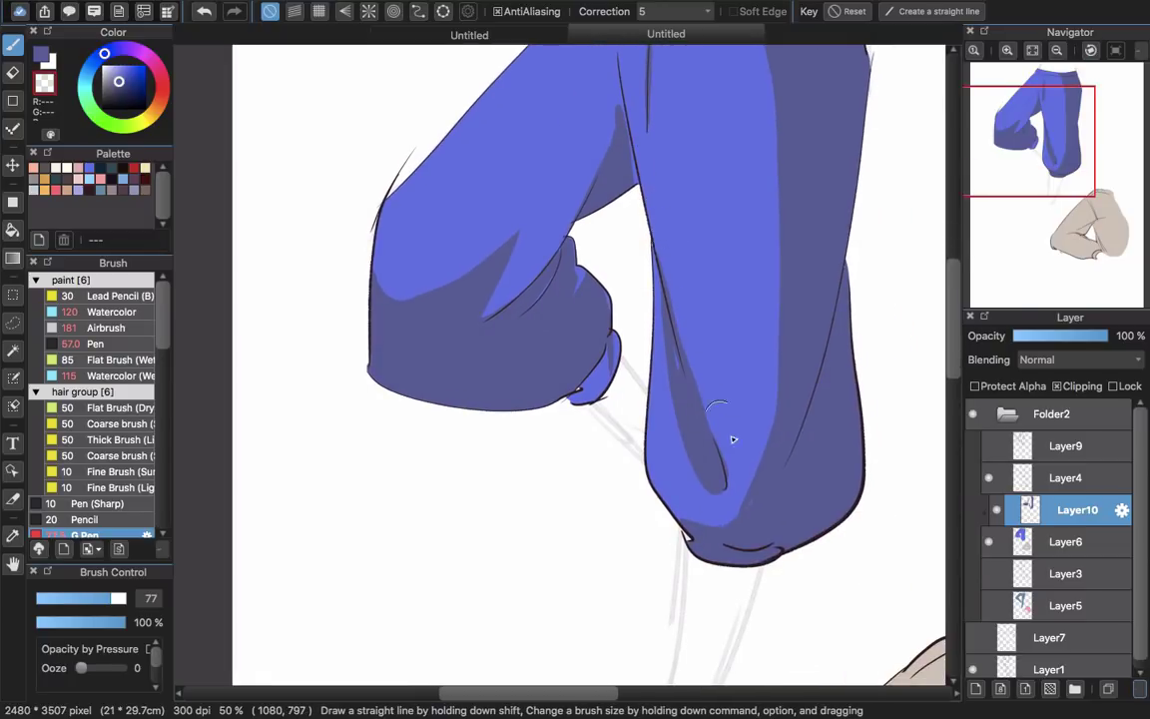
Examine the cel-shaded shadow shapes across the bent and standing legs of the blue trousers.
{"action": "scroll", "coordinate": [730, 465], "scroll_direction": "down", "scroll_amount": 3}
{"action": "scroll", "coordinate": [730, 465], "scroll_direction": "right", "scroll_amount": 3}
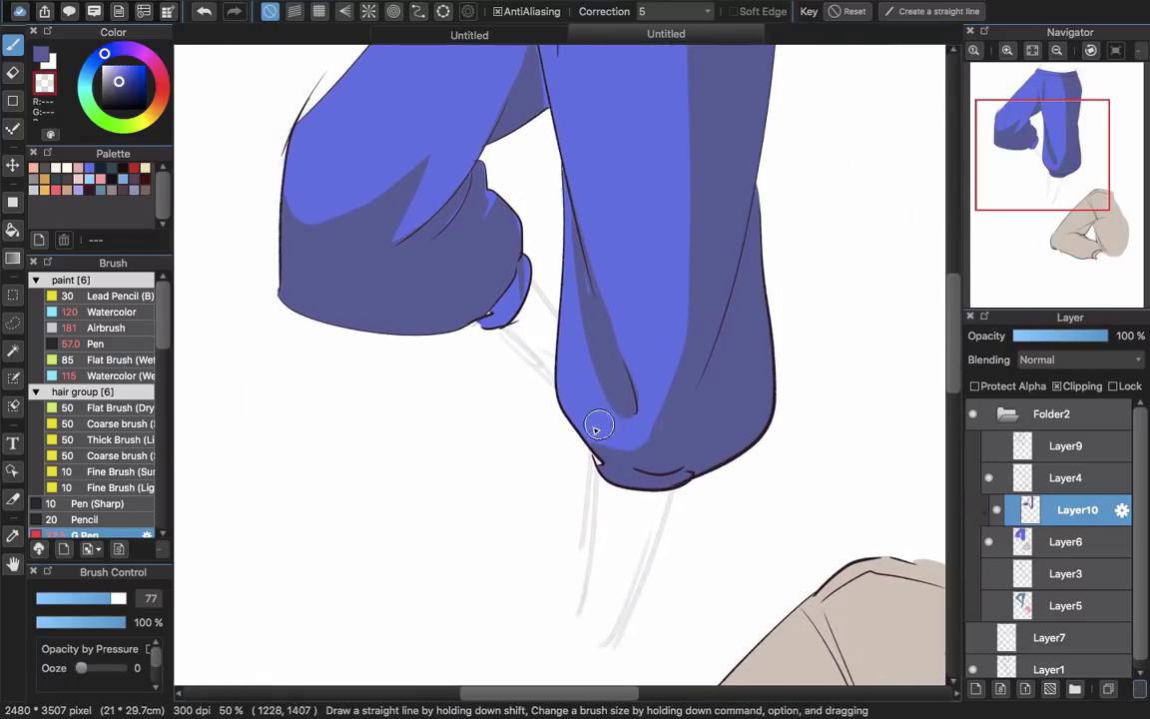
{"action": "scroll", "coordinate": [648, 326], "scroll_direction": "down", "scroll_amount": 3}
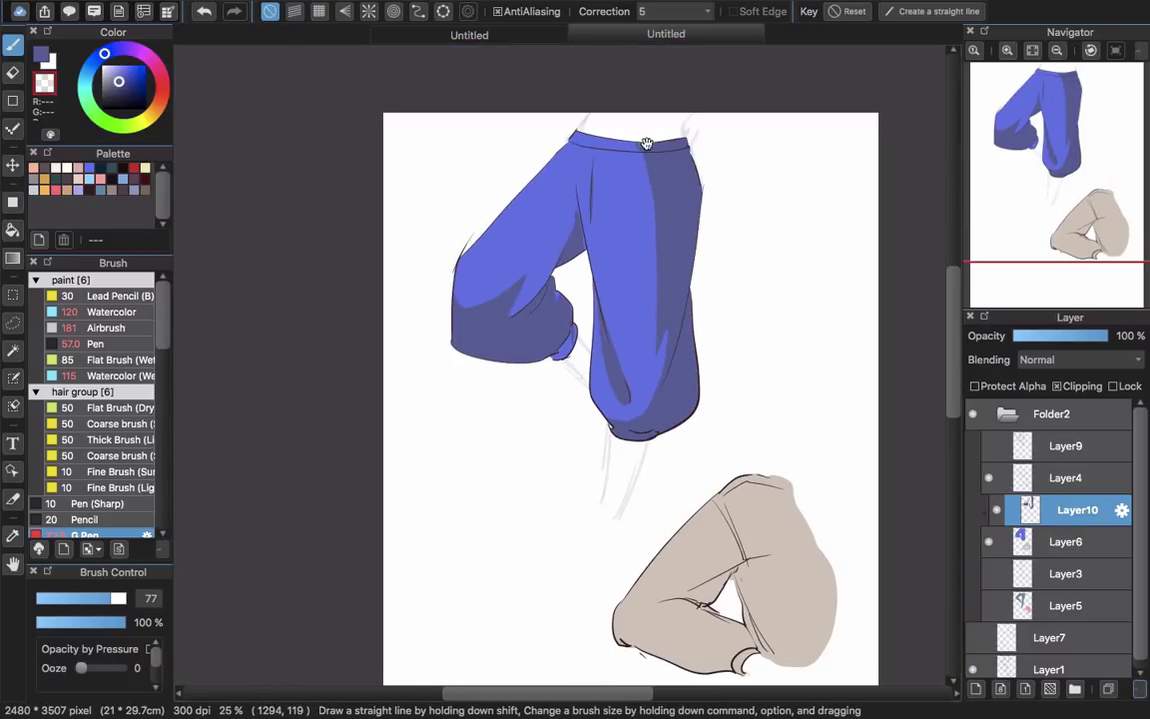
{"action": "scroll", "coordinate": [642, 190], "scroll_direction": "up", "scroll_amount": 2}
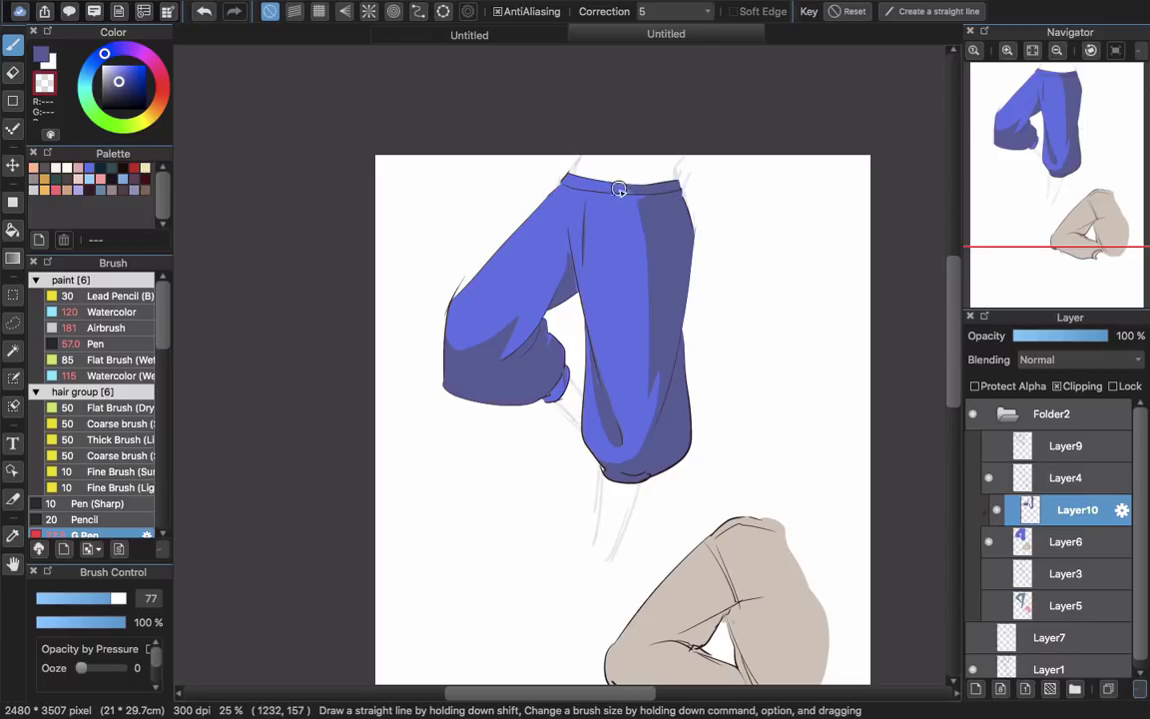
{"action": "scroll", "coordinate": [567, 322], "scroll_direction": "down", "scroll_amount": 4}
{"action": "scroll", "coordinate": [567, 321], "scroll_direction": "left", "scroll_amount": 4}
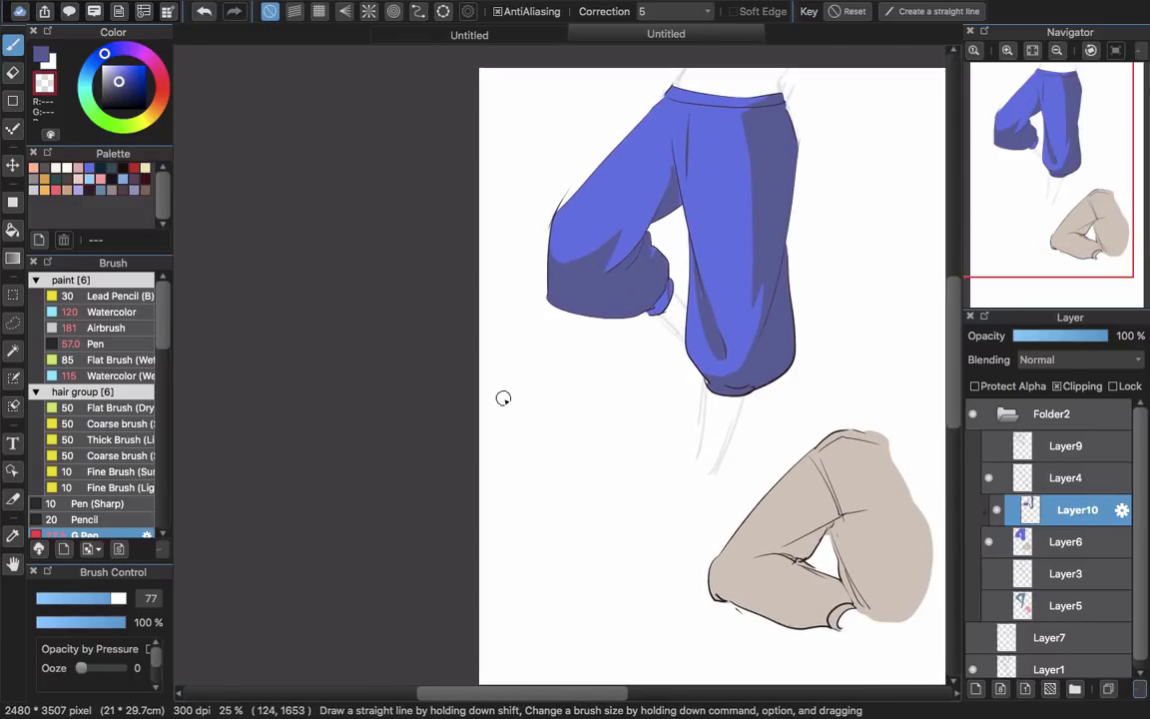
{"action": "scroll", "coordinate": [567, 277], "scroll_direction": "up", "scroll_amount": 1}
{"action": "scroll", "coordinate": [567, 278], "scroll_direction": "right", "scroll_amount": 2}
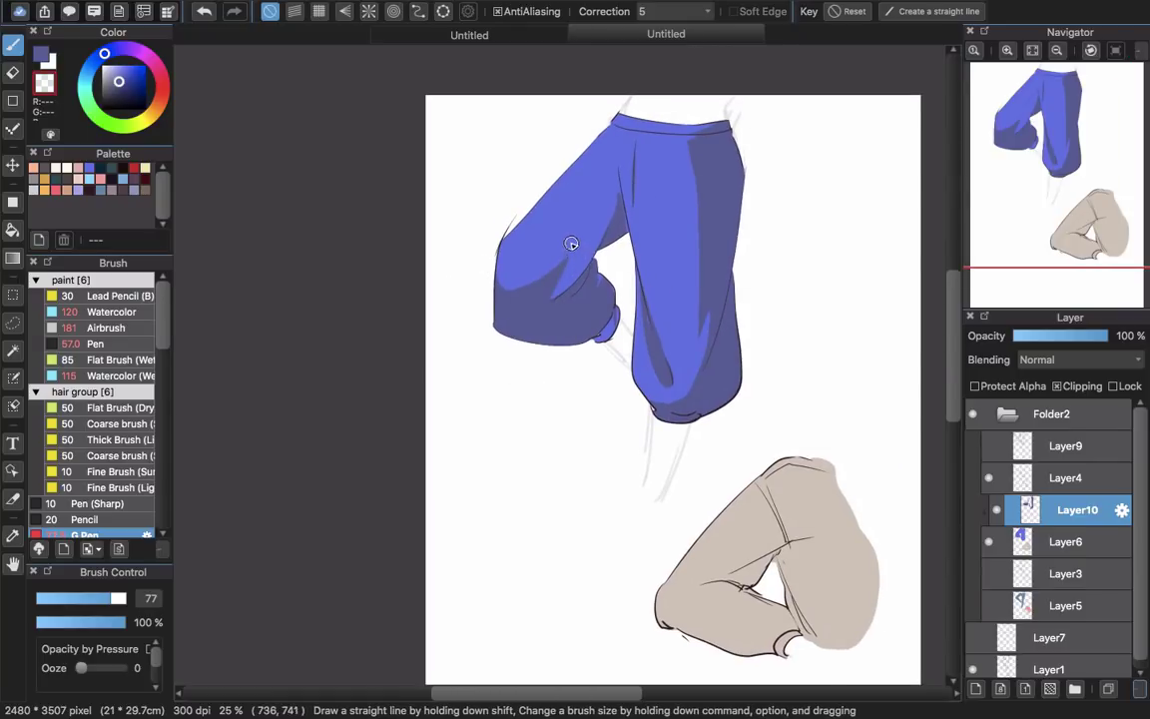
{"action": "scroll", "coordinate": [571, 244], "scroll_direction": "up", "scroll_amount": 2}
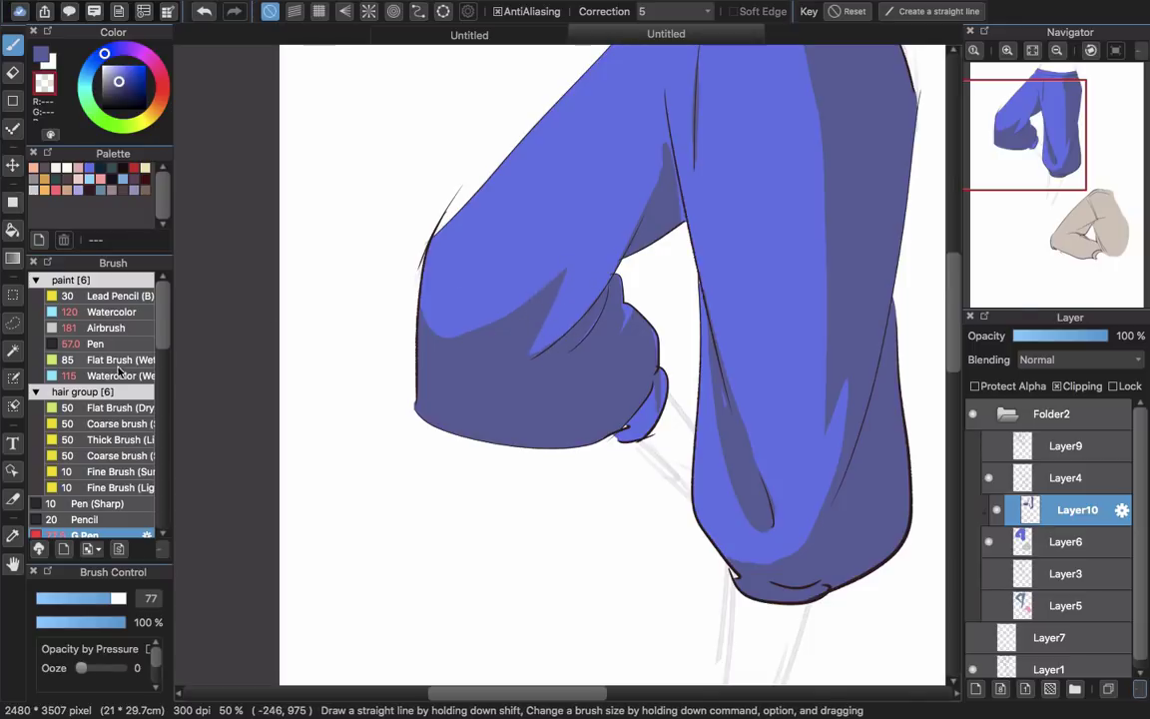
Choose the Airbrush at size 77, try erasing at the tip of the bent knee's fold shadow, and undo the stroke.
{"action": "left_click", "coordinate": [114, 333]}
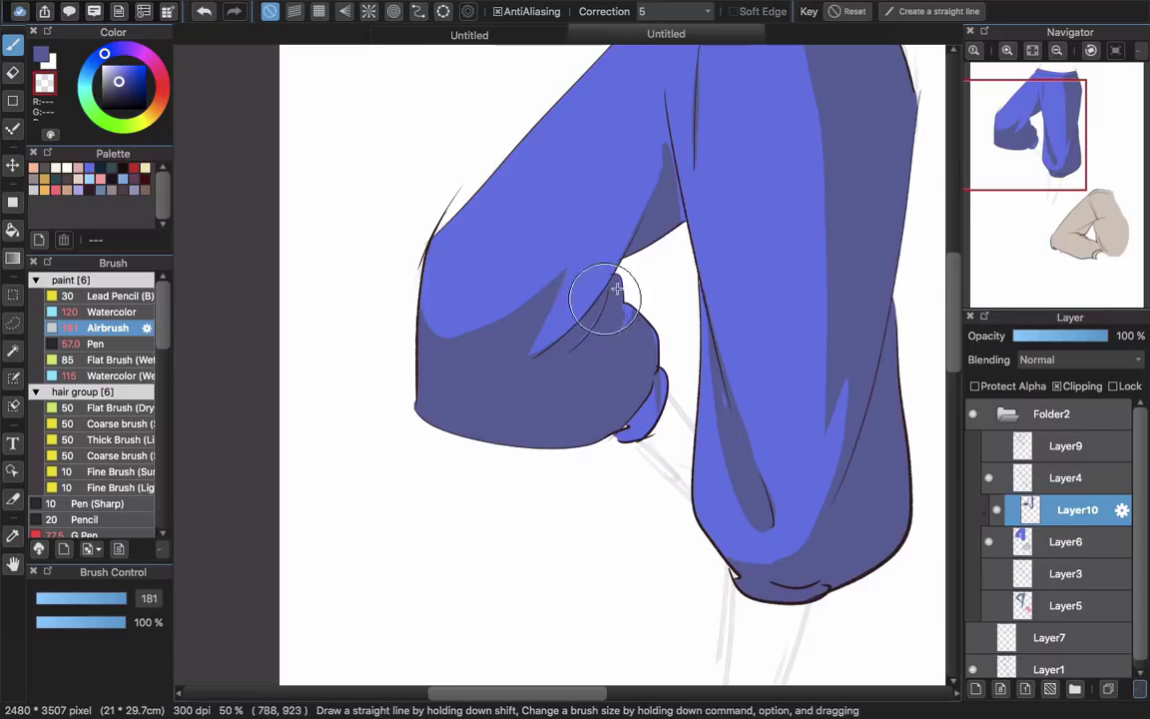
{"action": "key", "text": "["}
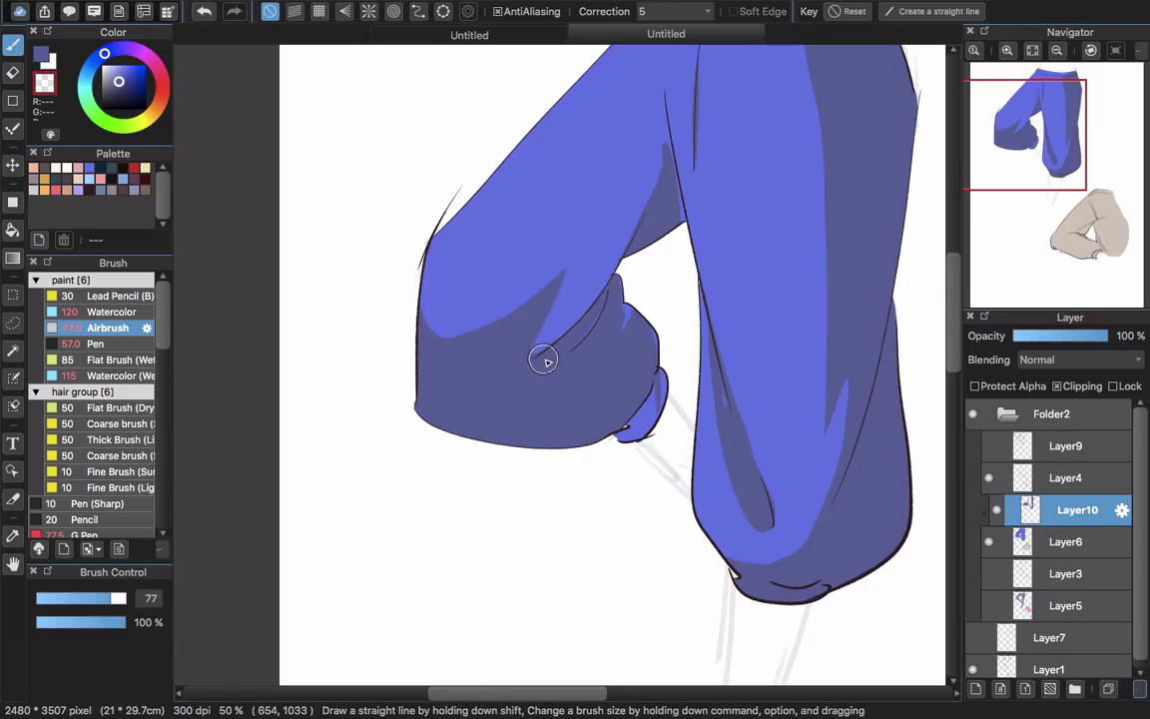
{"action": "left_click_drag", "start_coordinate": [573, 333], "coordinate": [531, 359]}
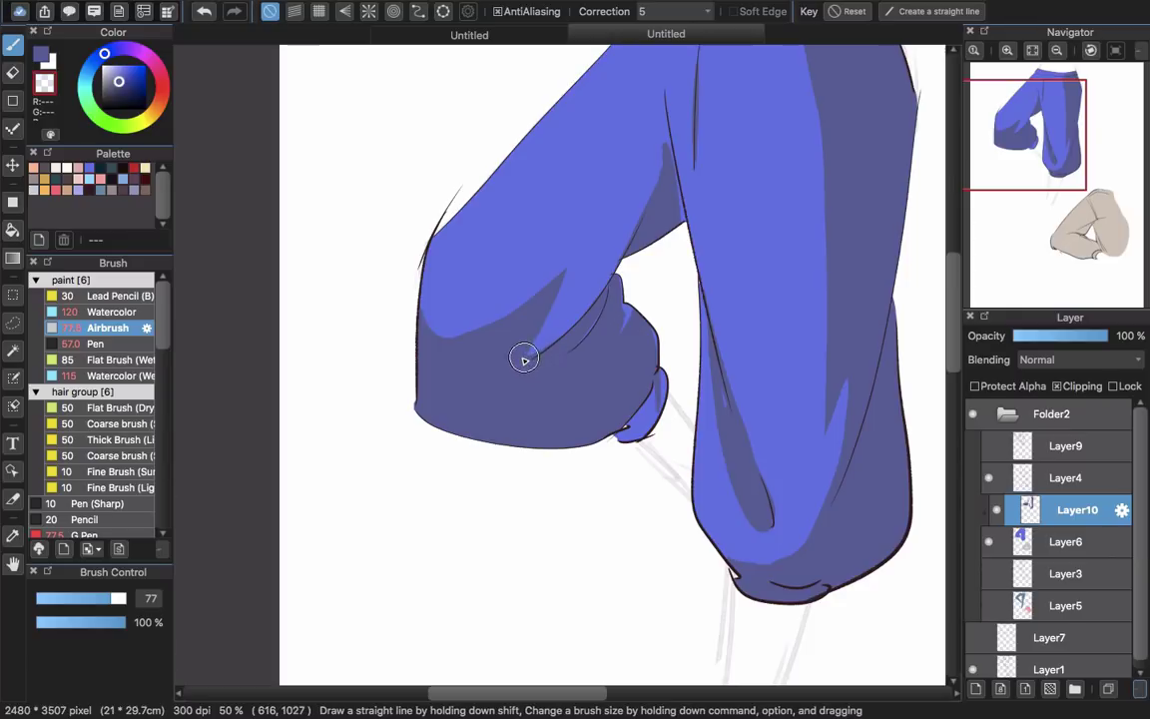
{"action": "key", "text": "super+z"}
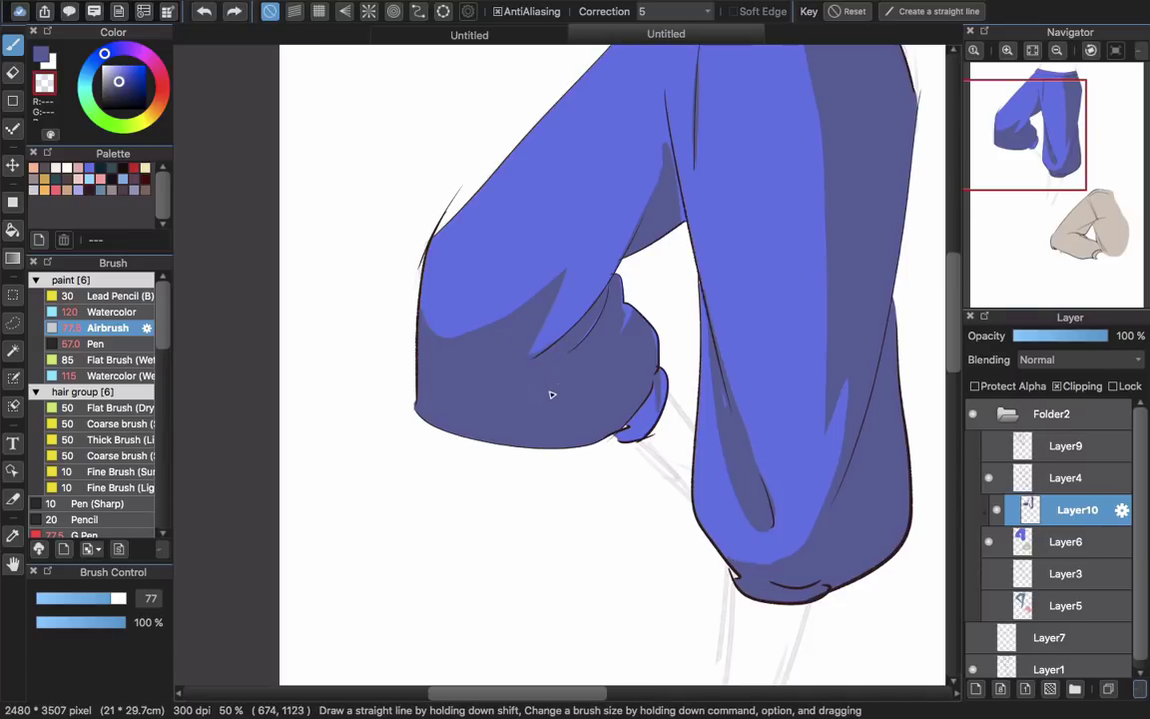
Airbrush soft shading in the dark blue shadow colour along the bent knee's crease and the standing leg's fold shadows.
{"action": "left_click", "coordinate": [40, 52]}
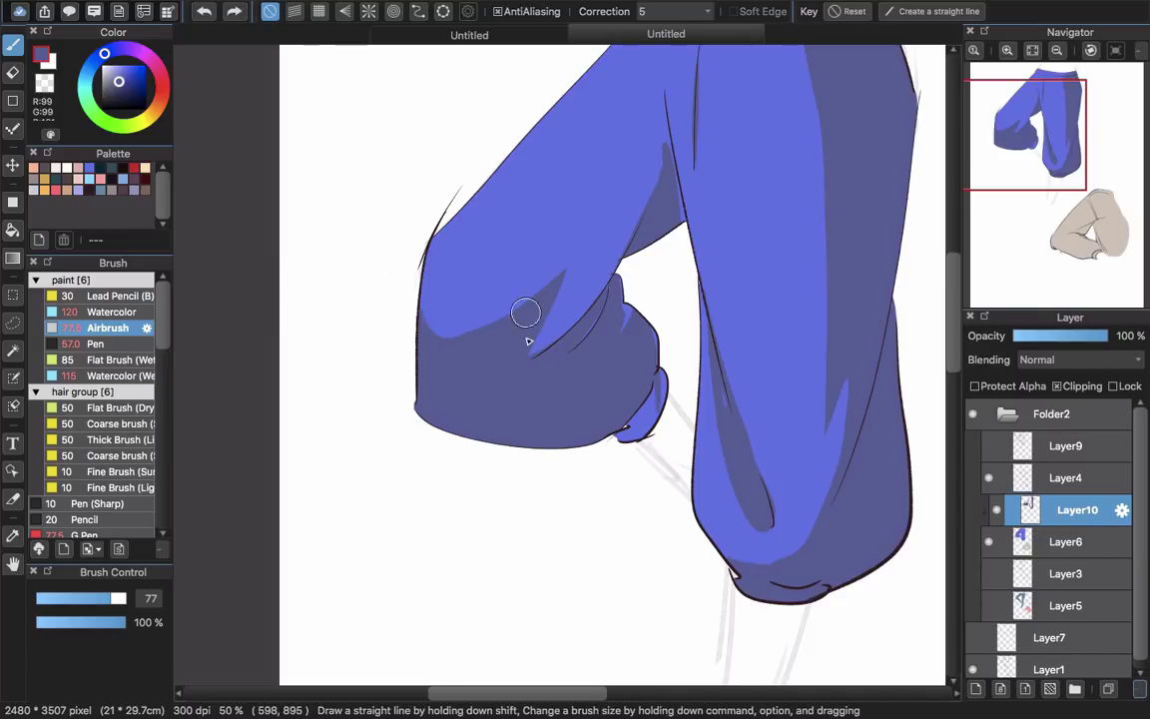
{"action": "left_click_drag", "start_coordinate": [524, 357], "coordinate": [583, 313]}
{"action": "key", "text": "super+z"}
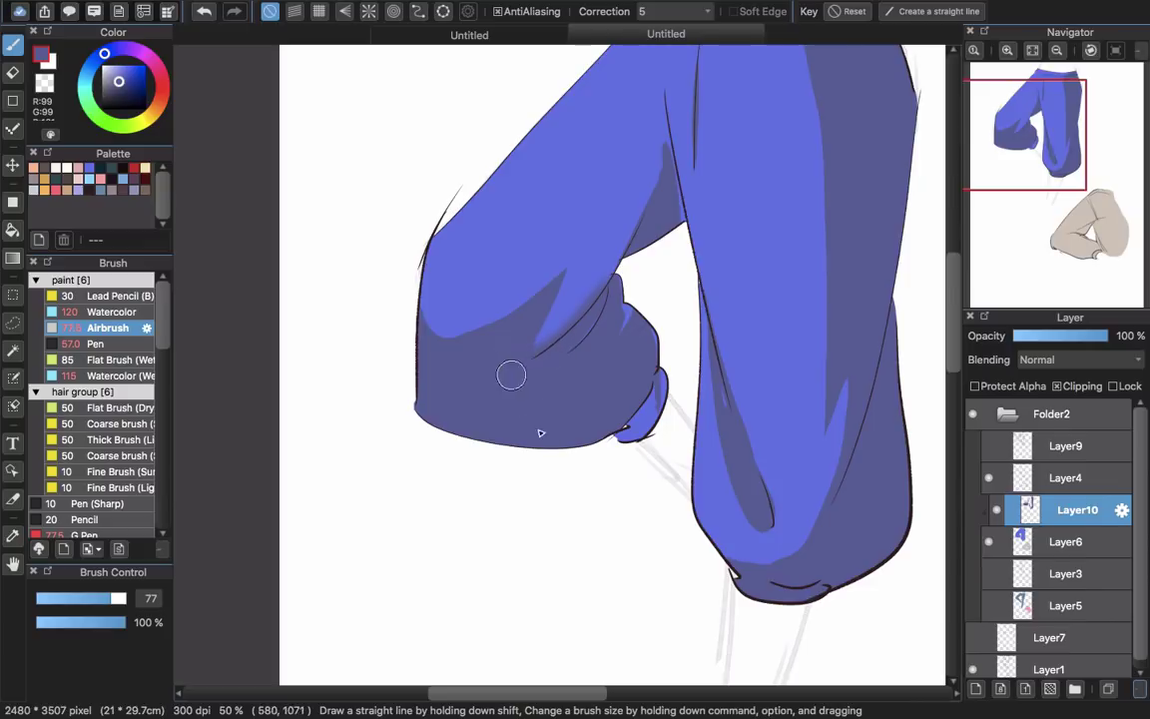
{"action": "mouse_move", "coordinate": [802, 562]}
{"action": "left_mouse_down"}
{"action": "mouse_move", "coordinate": [831, 466]}
{"action": "mouse_move", "coordinate": [849, 370]}
{"action": "left_mouse_up"}
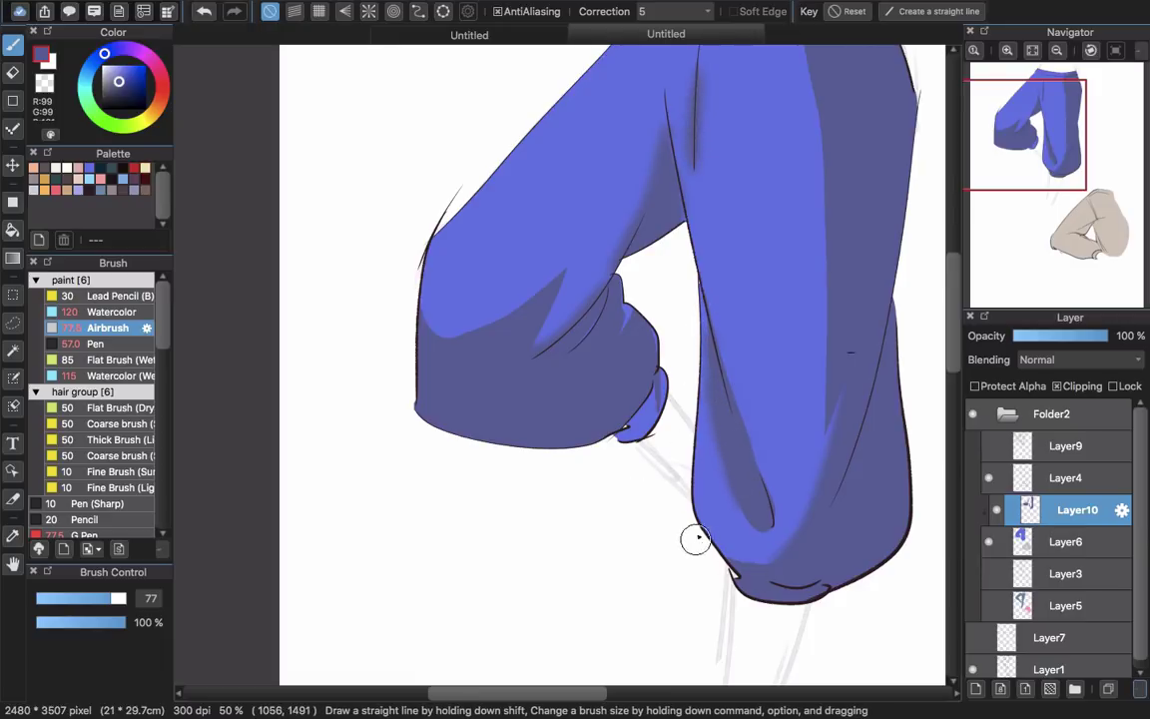
With the Airbrush at size 52 in transparent colour, clean up the soft shading around the crease below the waistband.
{"action": "scroll", "coordinate": [597, 193], "scroll_direction": "up", "scroll_amount": 5}
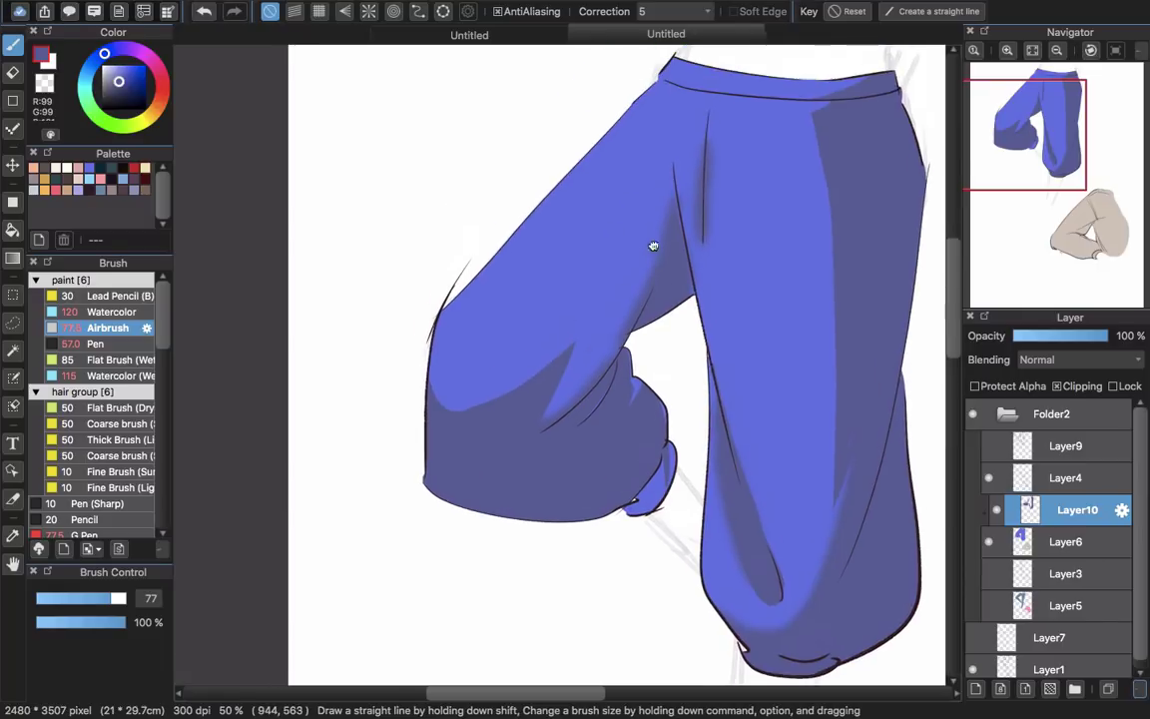
{"action": "left_click", "coordinate": [40, 81]}
{"action": "left_click_drag", "start_coordinate": [732, 181], "coordinate": [692, 191]}
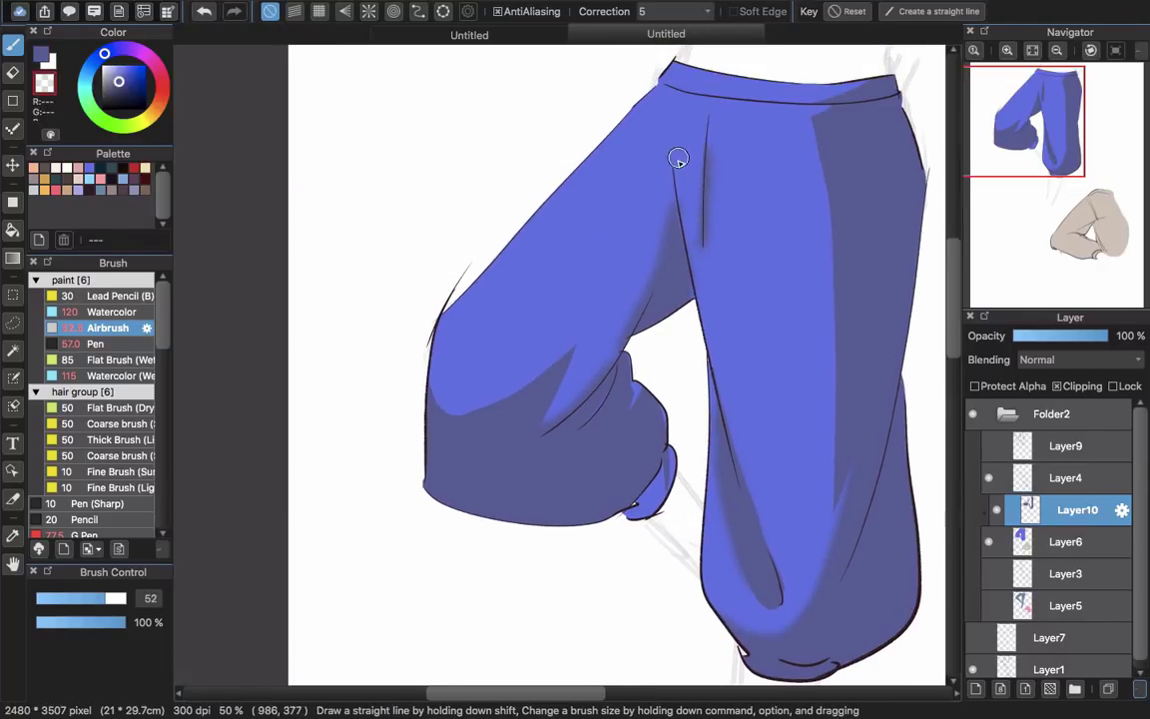
Examine the softened shadow edges around the bent knee and over the whole trousers, and undo the last stroke.
{"action": "scroll", "coordinate": [596, 385], "scroll_direction": "down", "scroll_amount": 5}
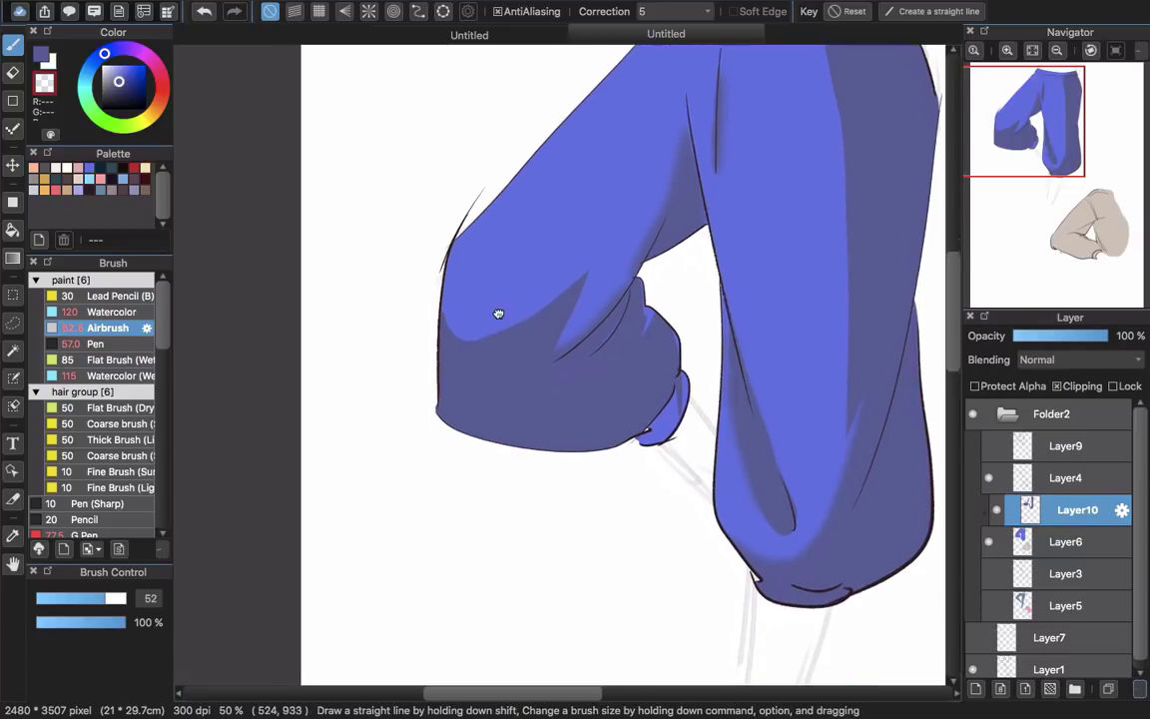
{"action": "scroll", "coordinate": [580, 202], "scroll_direction": "up", "scroll_amount": 4}
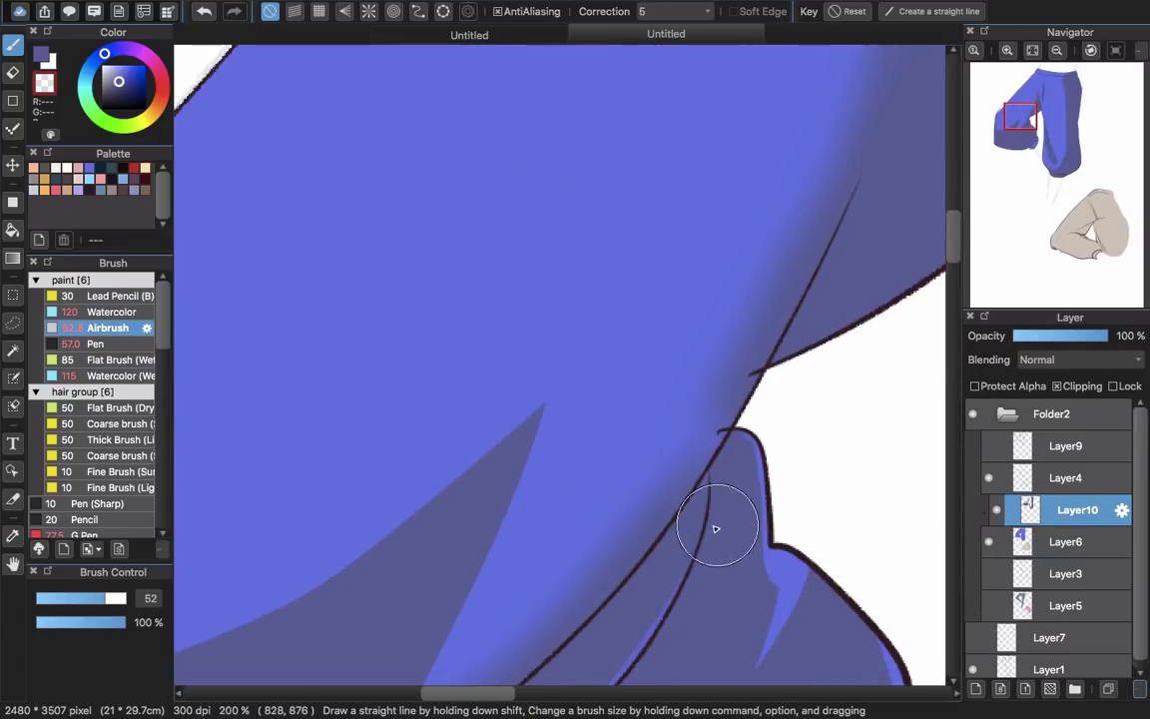
{"action": "scroll", "coordinate": [460, 541], "scroll_direction": "down", "scroll_amount": 5}
{"action": "scroll", "coordinate": [459, 542], "scroll_direction": "left", "scroll_amount": 5}
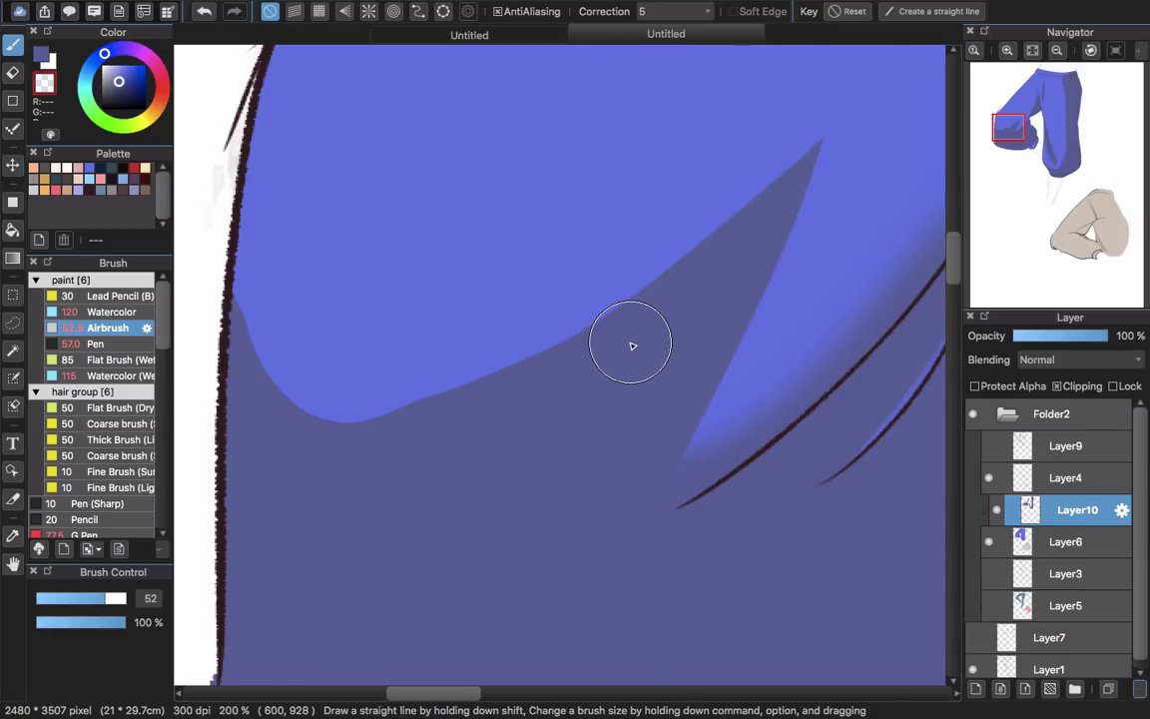
{"action": "scroll", "coordinate": [598, 308], "scroll_direction": "right", "scroll_amount": 6}
{"action": "scroll", "coordinate": [598, 309], "scroll_direction": "up", "scroll_amount": 4}
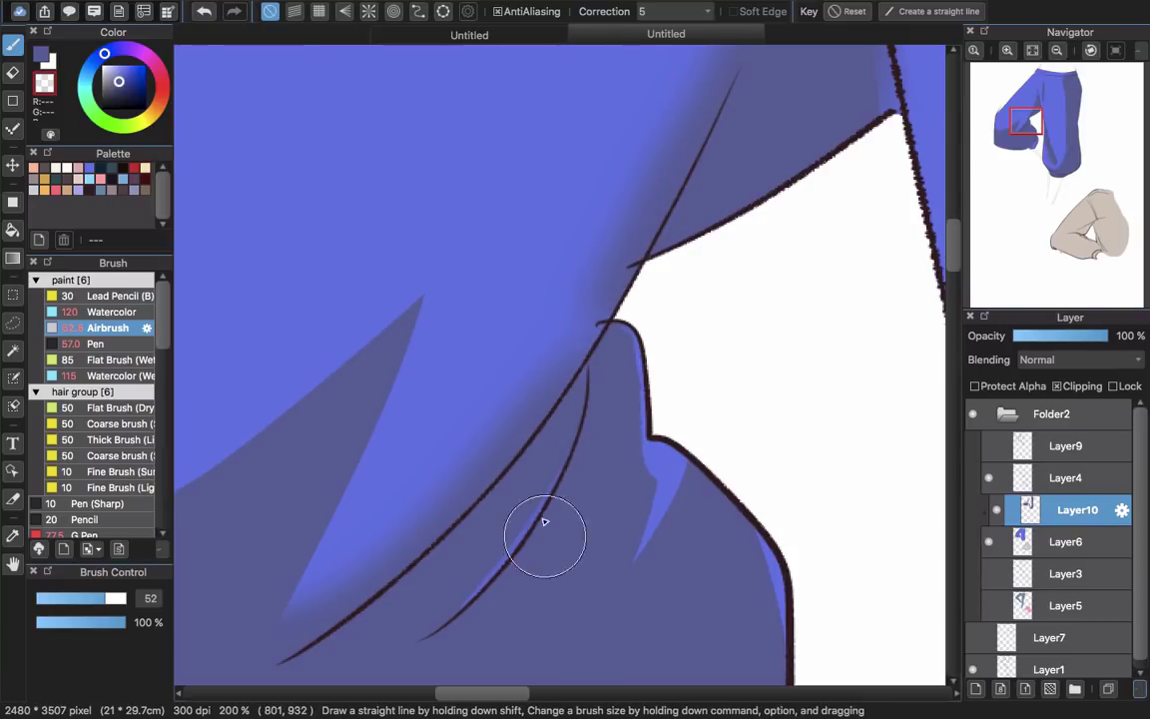
{"action": "scroll", "coordinate": [521, 463], "scroll_direction": "down", "scroll_amount": 6}
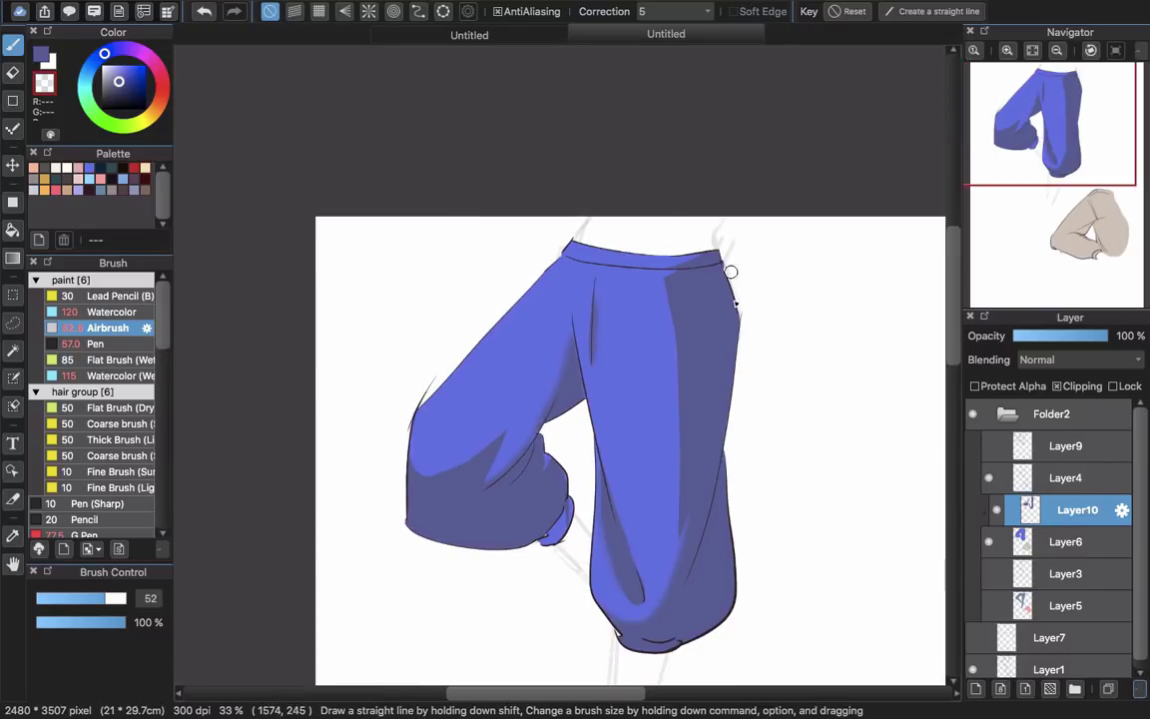
{"action": "scroll", "coordinate": [721, 465], "scroll_direction": "down", "scroll_amount": 3}
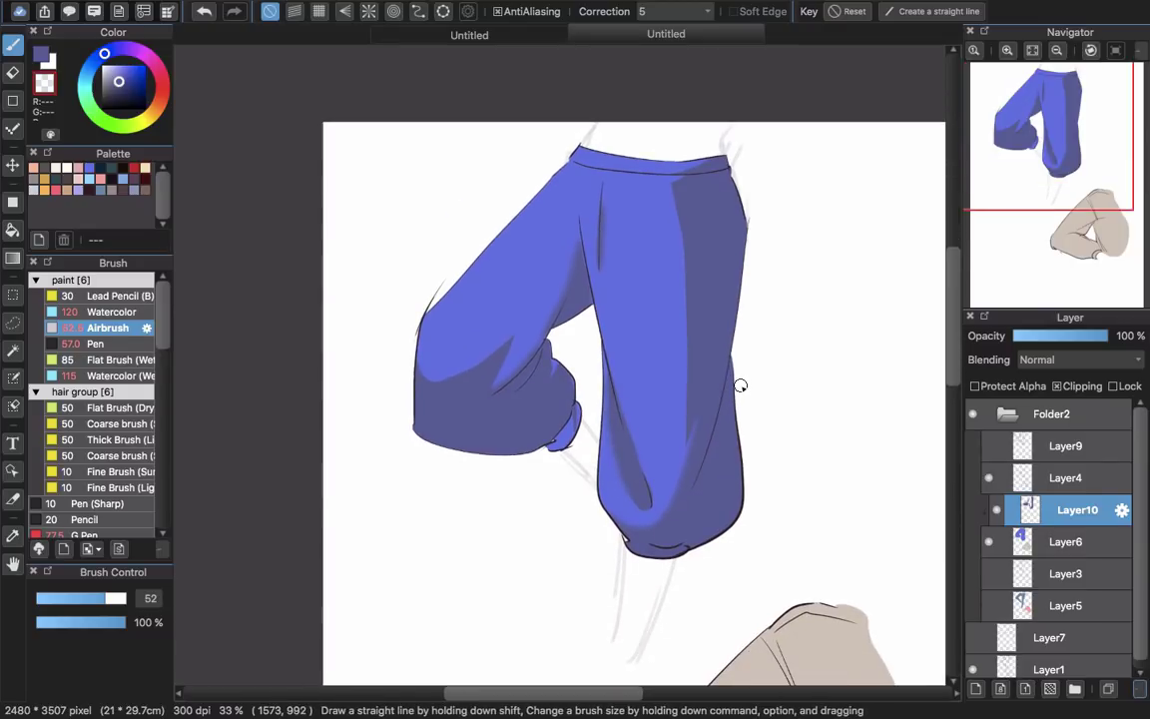
{"action": "key", "text": "ctrl+z"}
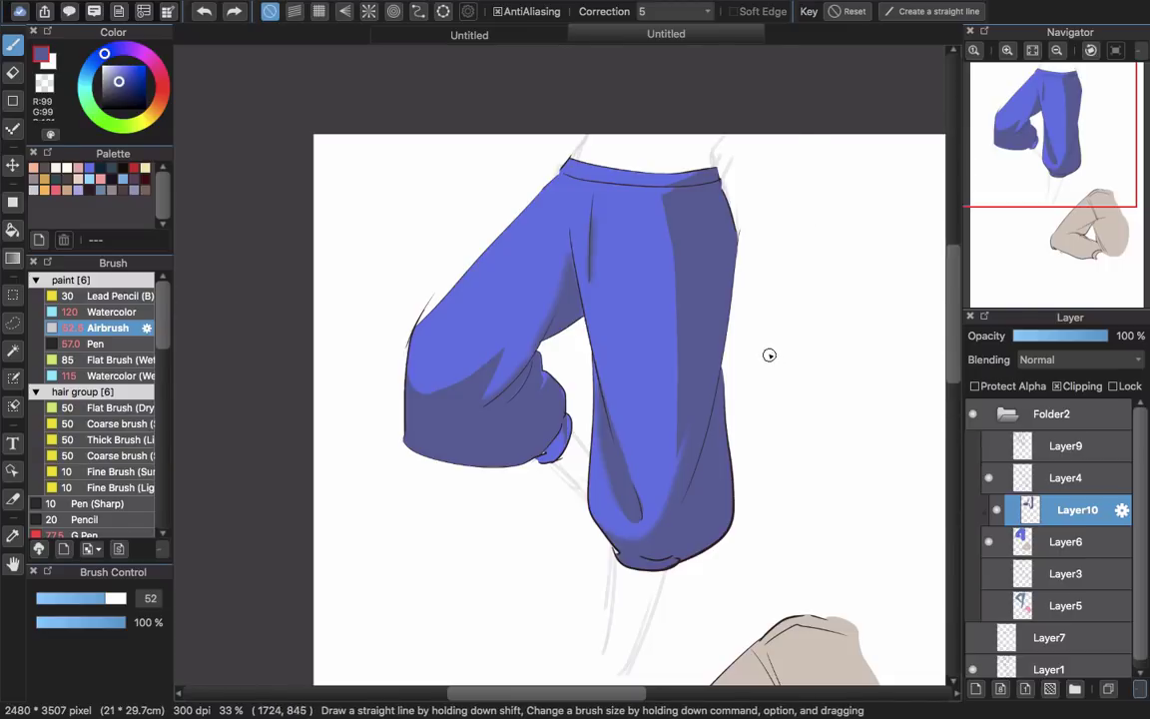
Duplicate Layer10 with the lower copy hidden, and add a new clipped layer above the visible copy.
{"action": "key", "text": "super+j"}
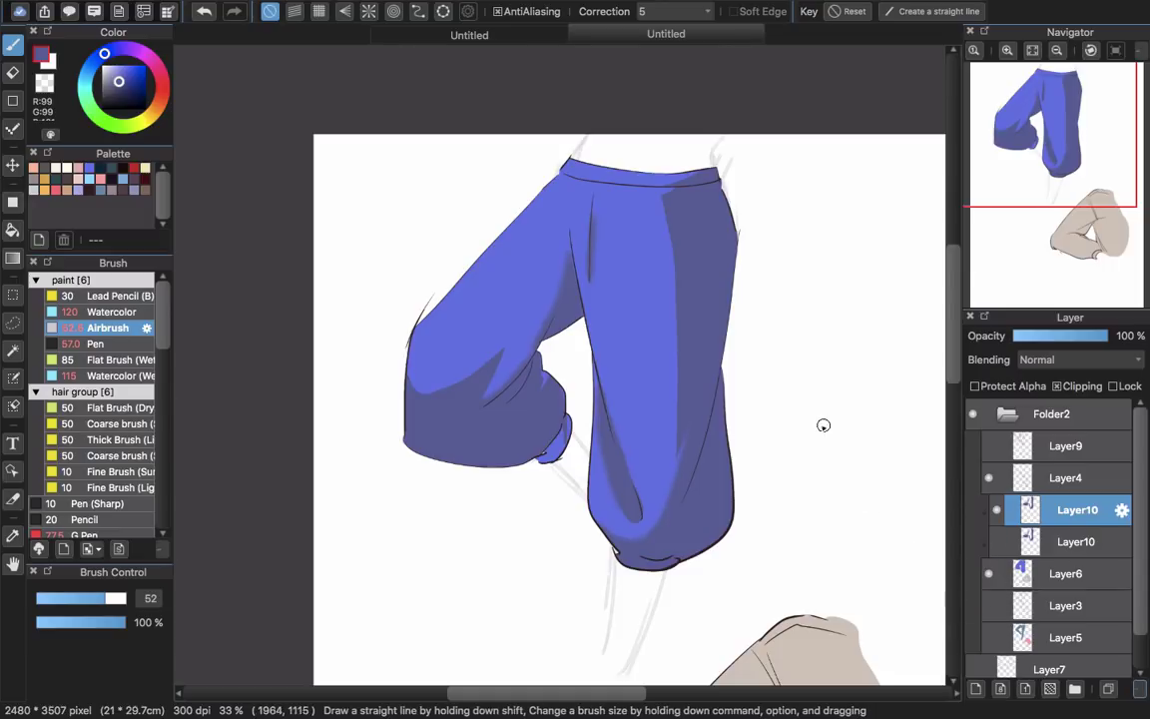
{"action": "left_click", "coordinate": [975, 689]}
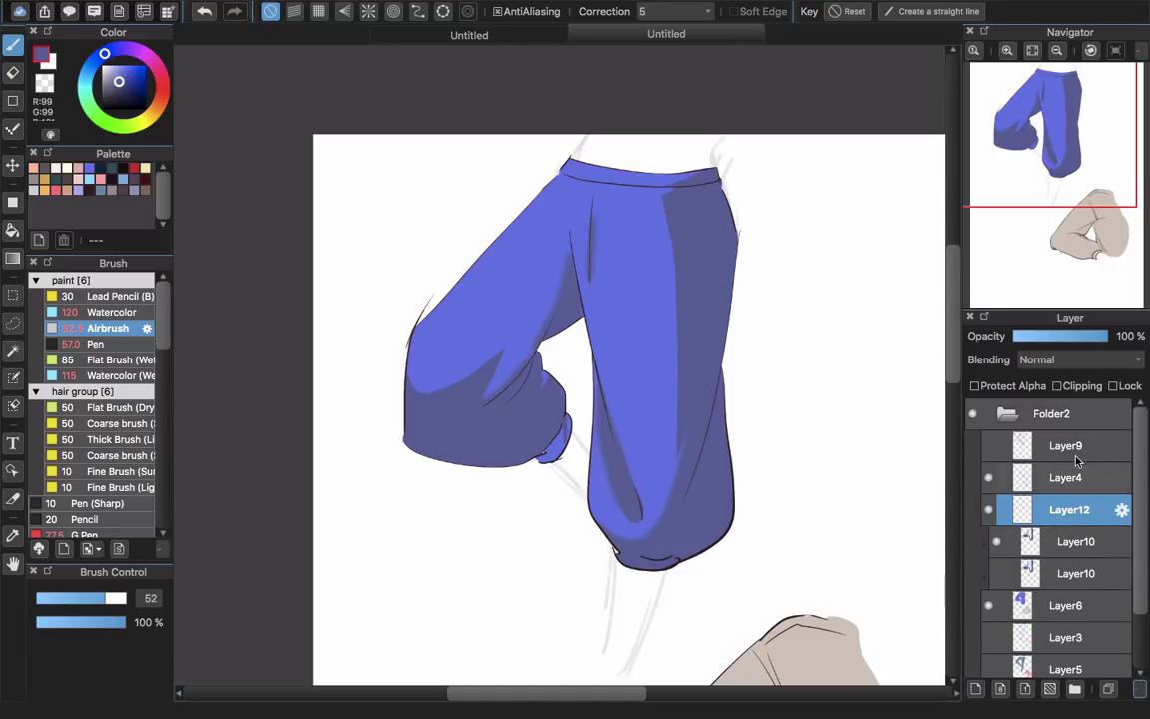
{"action": "left_click", "coordinate": [1074, 389]}
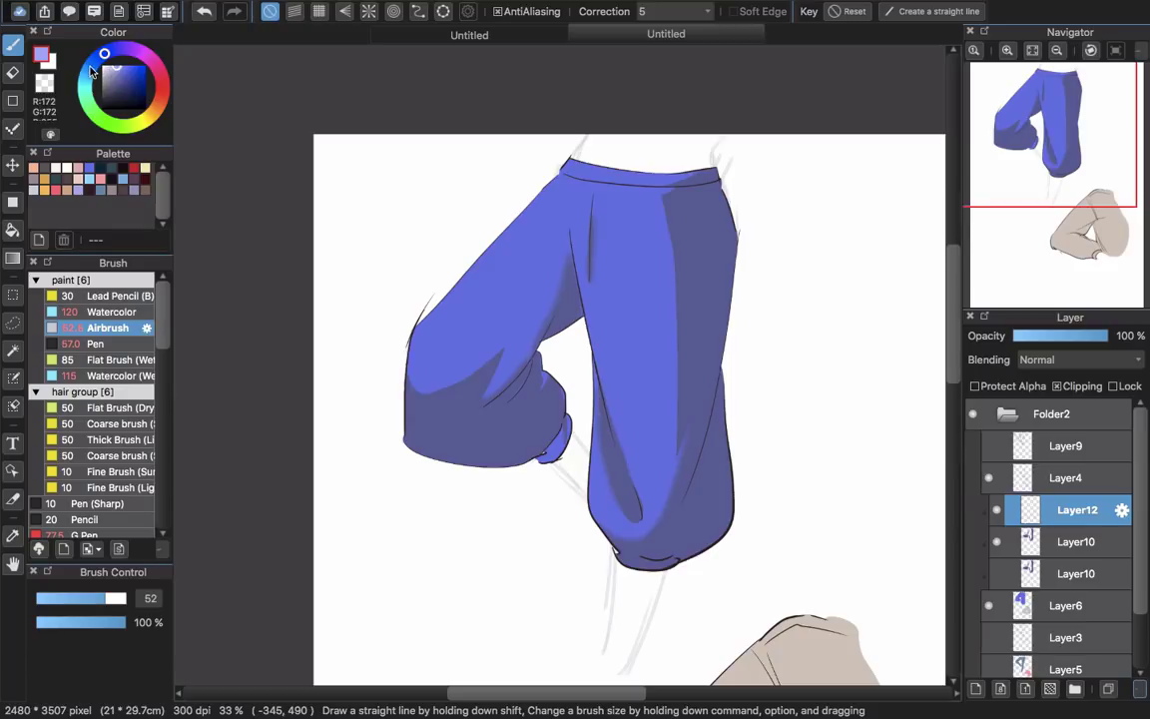
Paint light blue (R 181, G 225) reflected light down the standing leg's outer thigh with the Watercolor brush at size 307.
{"action": "left_click_drag", "start_coordinate": [92, 69], "coordinate": [90, 76]}
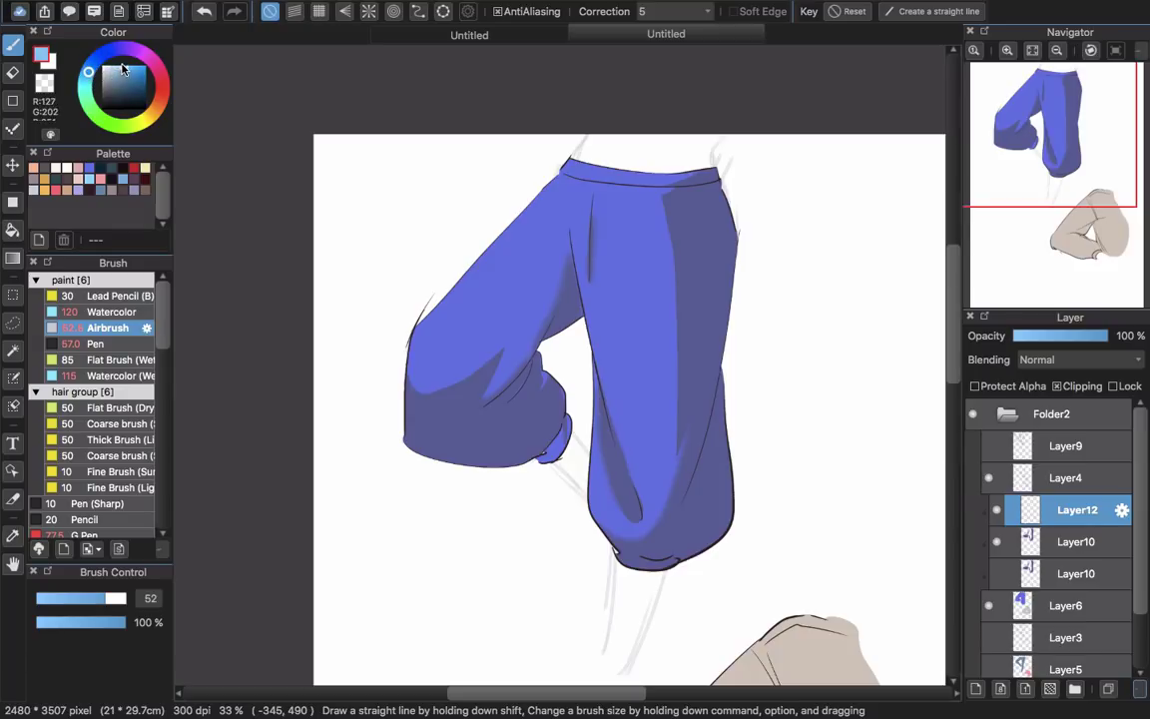
{"action": "left_click", "coordinate": [112, 311]}
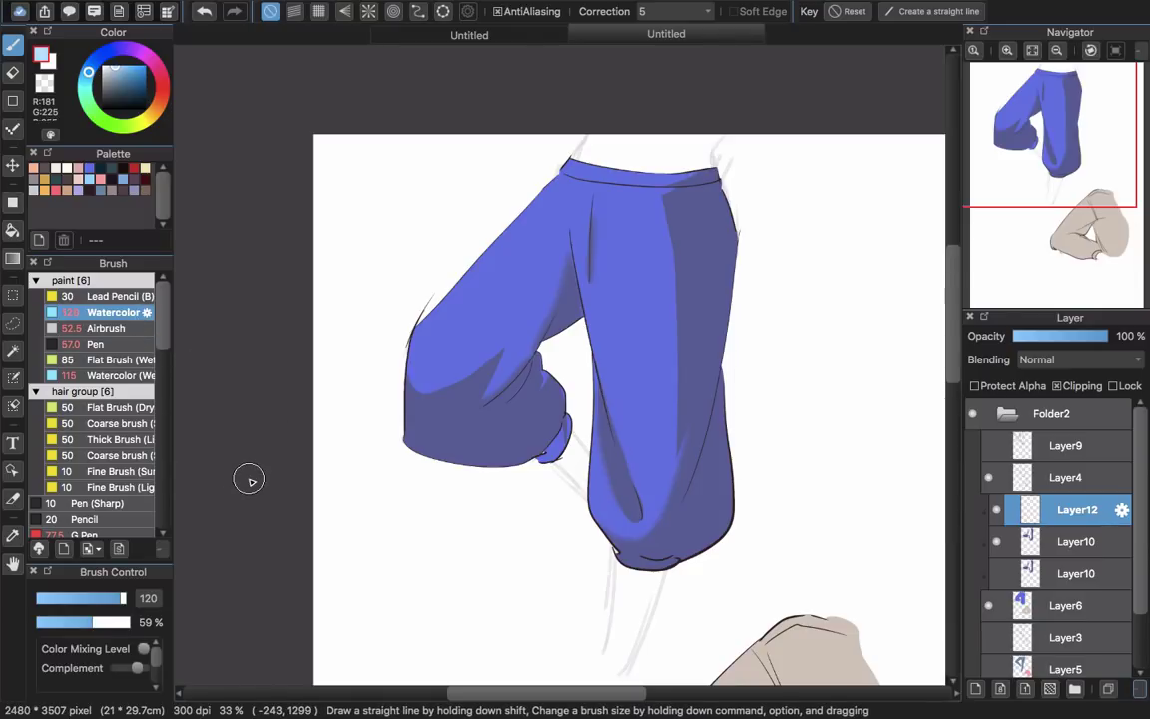
{"action": "mouse_move", "coordinate": [714, 288]}
{"action": "left_mouse_down"}
{"action": "mouse_move", "coordinate": [764, 262]}
{"action": "mouse_move", "coordinate": [719, 234]}
{"action": "left_mouse_up"}
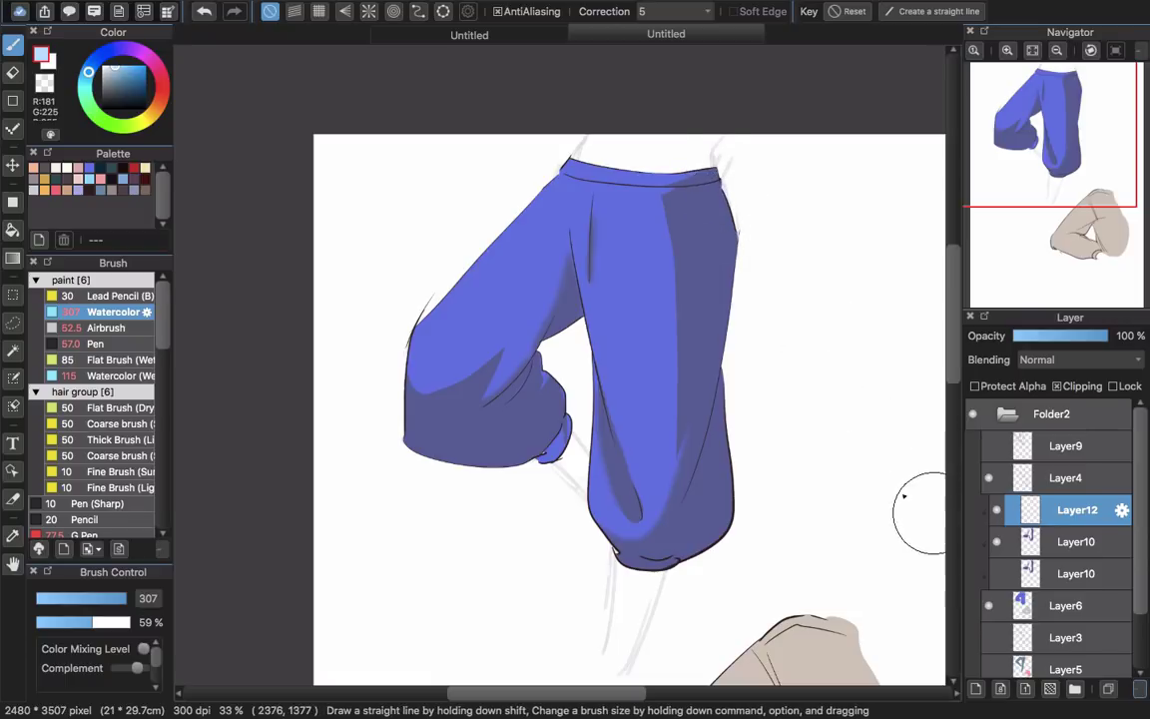
{"action": "mouse_move", "coordinate": [718, 298]}
{"action": "left_mouse_down"}
{"action": "mouse_move", "coordinate": [724, 212]}
{"action": "mouse_move", "coordinate": [719, 314]}
{"action": "mouse_move", "coordinate": [711, 349]}
{"action": "mouse_move", "coordinate": [695, 355]}
{"action": "mouse_move", "coordinate": [710, 344]}
{"action": "mouse_move", "coordinate": [706, 275]}
{"action": "mouse_move", "coordinate": [694, 360]}
{"action": "mouse_move", "coordinate": [710, 355]}
{"action": "mouse_move", "coordinate": [715, 314]}
{"action": "mouse_move", "coordinate": [707, 352]}
{"action": "left_mouse_up"}
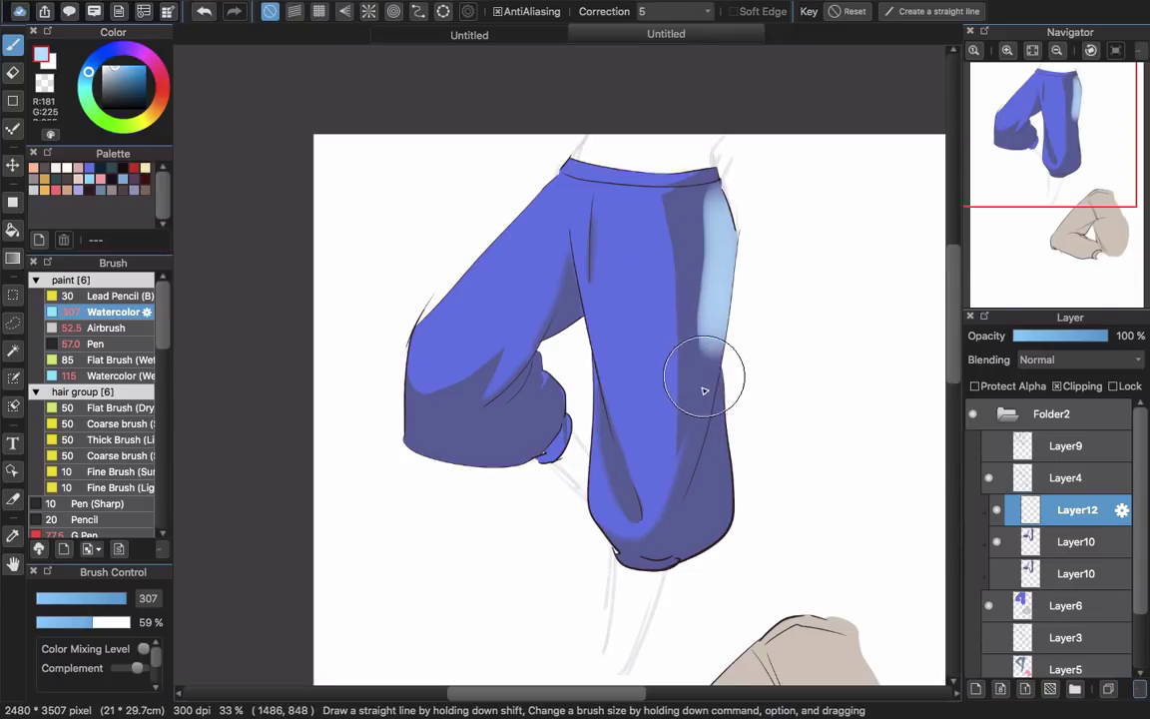
Blend the reflected light's inner edge with sampled mid-blue, and add sampled light blue to the standing leg's lower bulge.
{"action": "left_click", "coordinate": [714, 355], "text": "alt"}
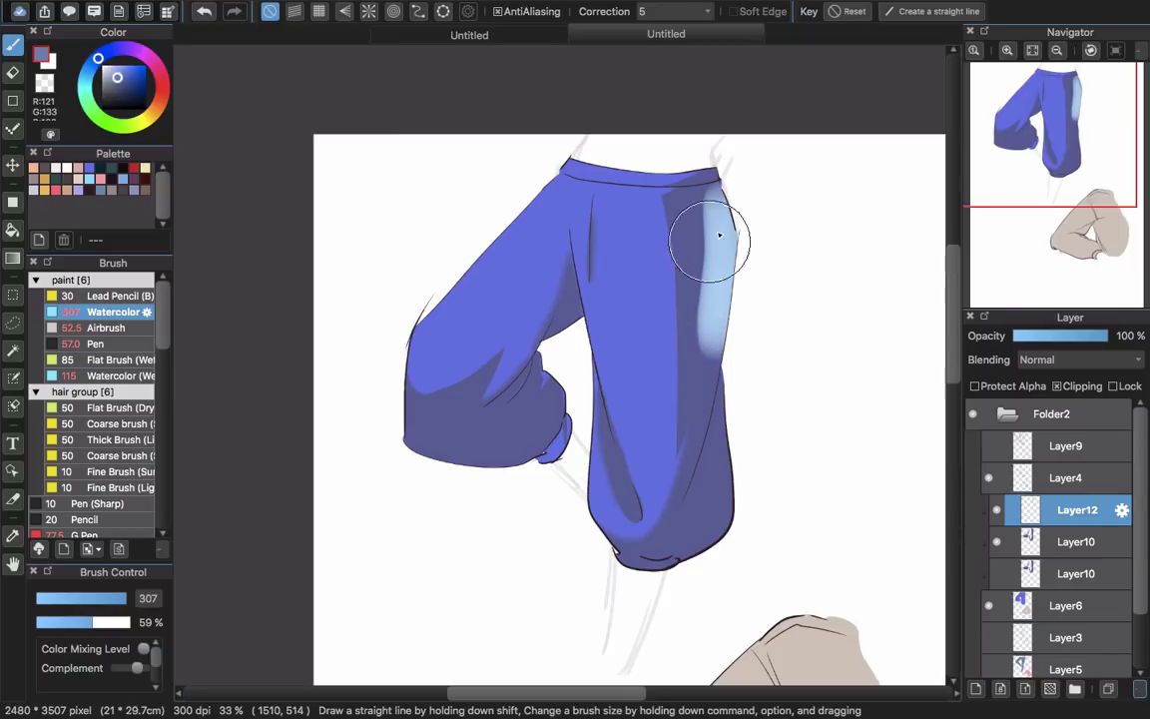
{"action": "mouse_move", "coordinate": [703, 216]}
{"action": "left_mouse_down"}
{"action": "mouse_move", "coordinate": [703, 377]}
{"action": "mouse_move", "coordinate": [701, 239]}
{"action": "mouse_move", "coordinate": [717, 245]}
{"action": "mouse_move", "coordinate": [718, 225]}
{"action": "mouse_move", "coordinate": [716, 270]}
{"action": "mouse_move", "coordinate": [726, 232]}
{"action": "mouse_move", "coordinate": [711, 389]}
{"action": "left_mouse_up"}
{"action": "left_click", "coordinate": [716, 246], "text": "alt"}
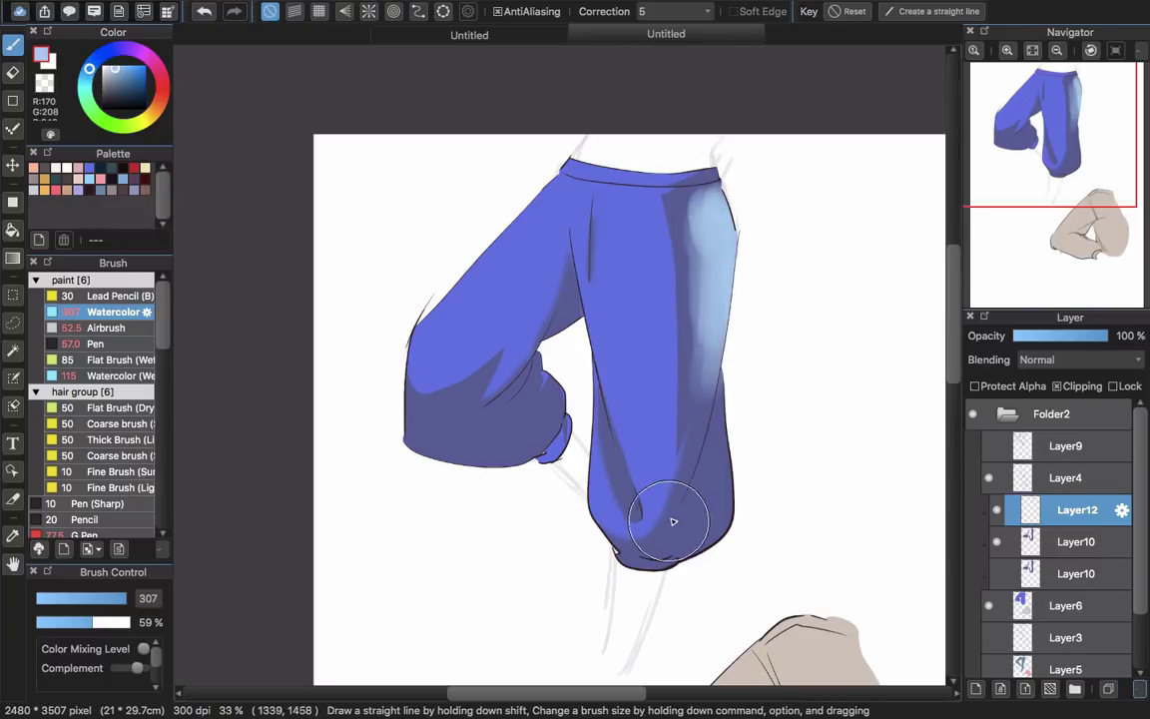
{"action": "mouse_move", "coordinate": [729, 435]}
{"action": "left_mouse_down"}
{"action": "mouse_move", "coordinate": [691, 431]}
{"action": "mouse_move", "coordinate": [696, 544]}
{"action": "left_mouse_up"}
Paint and blend reflected light on the back of the bent lower leg and under its inner thigh using sampled blues.
{"action": "left_click_drag", "start_coordinate": [539, 437], "coordinate": [617, 399]}
{"action": "mouse_move", "coordinate": [605, 401]}
{"action": "left_mouse_down"}
{"action": "mouse_move", "coordinate": [629, 371]}
{"action": "mouse_move", "coordinate": [617, 389]}
{"action": "left_mouse_up"}
{"action": "key", "text": "super+z"}
{"action": "mouse_move", "coordinate": [634, 298]}
{"action": "left_mouse_down"}
{"action": "mouse_move", "coordinate": [652, 287]}
{"action": "mouse_move", "coordinate": [639, 292]}
{"action": "left_mouse_up"}
{"action": "left_click", "coordinate": [646, 278], "text": "alt"}
{"action": "left_click", "coordinate": [593, 390], "text": "alt"}
{"action": "left_click_drag", "start_coordinate": [599, 389], "coordinate": [572, 398]}
{"action": "left_click_drag", "start_coordinate": [635, 367], "coordinate": [620, 419]}
Smooth the reflected light along the standing leg's outer side with colours sampled from the highlight and its surroundings.
{"action": "left_click", "coordinate": [778, 235], "text": "alt"}
{"action": "mouse_move", "coordinate": [767, 161]}
{"action": "left_mouse_down"}
{"action": "mouse_move", "coordinate": [793, 187]}
{"action": "mouse_move", "coordinate": [749, 480]}
{"action": "mouse_move", "coordinate": [763, 180]}
{"action": "mouse_move", "coordinate": [788, 290]}
{"action": "left_mouse_up"}
{"action": "left_click", "coordinate": [760, 230], "text": "alt"}
{"action": "left_click", "coordinate": [794, 200], "text": "alt"}
Blend the standing leg's reflected light with the wet Watercolor brush and sampled blues, undoing the stray strokes.
{"action": "left_click", "coordinate": [110, 375]}
{"action": "left_click", "coordinate": [757, 506], "text": "alt"}
{"action": "left_click", "coordinate": [788, 290], "text": "alt"}
{"action": "mouse_move", "coordinate": [748, 479]}
{"action": "left_mouse_down"}
{"action": "mouse_move", "coordinate": [768, 397]}
{"action": "mouse_move", "coordinate": [804, 349]}
{"action": "mouse_move", "coordinate": [811, 200]}
{"action": "left_mouse_up"}
{"action": "left_click", "coordinate": [715, 449], "text": "alt"}
{"action": "key", "text": "super+z"}
{"action": "mouse_move", "coordinate": [792, 378]}
{"action": "left_mouse_down"}
{"action": "mouse_move", "coordinate": [796, 248]}
{"action": "mouse_move", "coordinate": [695, 300]}
{"action": "left_mouse_up"}
{"action": "key", "text": "super+z"}
Shrink the wet Watercolor brush and paint finer reflected light along the standing leg's folds.
{"action": "key", "text": "bracketleft"}
{"action": "key", "text": "bracketleft"}
{"action": "key", "text": "bracketleft"}
{"action": "key", "text": "bracketleft"}
{"action": "key", "text": "bracketleft"}
{"action": "key", "text": "bracketleft"}
{"action": "key", "text": "bracketleft"}
{"action": "key", "text": "bracketleft"}
{"action": "key", "text": "bracketleft"}
{"action": "key", "text": "bracketleft"}
{"action": "key", "text": "bracketleft"}
{"action": "key", "text": "z"}
{"action": "mouse_move", "coordinate": [717, 392]}
{"action": "left_mouse_down"}
{"action": "mouse_move", "coordinate": [637, 339]}
{"action": "mouse_move", "coordinate": [679, 346]}
{"action": "left_mouse_up"}
Paint sampled-colour reflected light on the folds behind the bent knee, and undo the last stroke there.
{"action": "left_click", "coordinate": [559, 226], "text": "alt"}
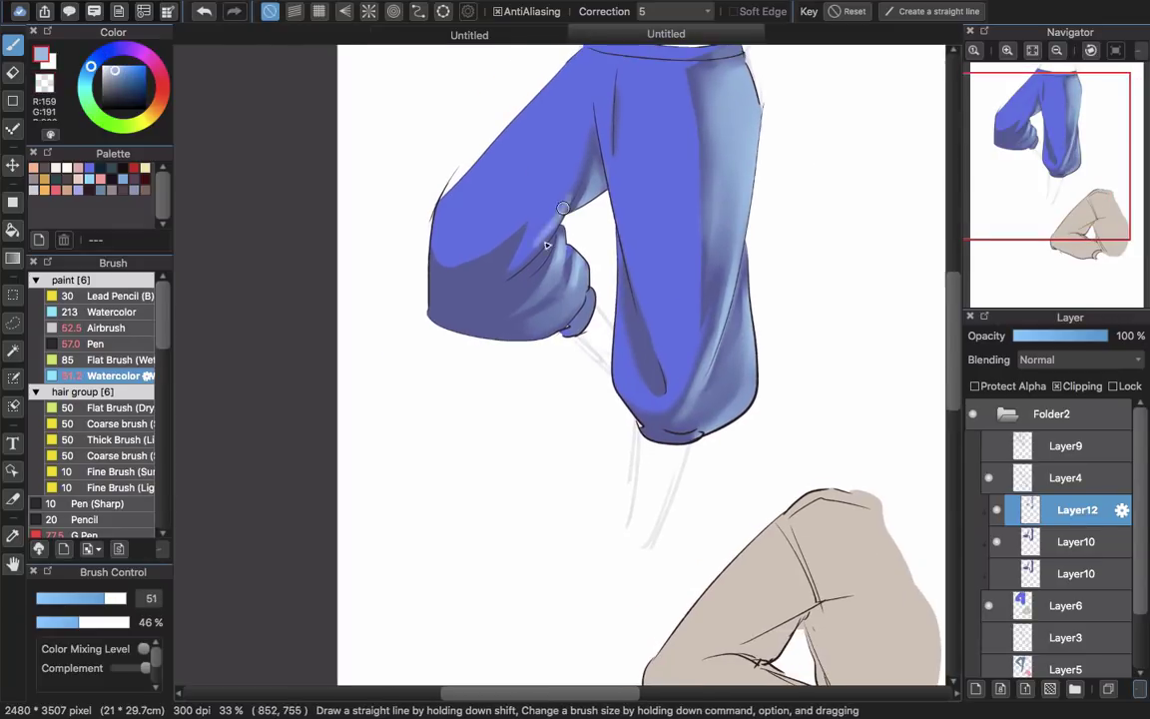
{"action": "left_click_drag", "start_coordinate": [559, 225], "coordinate": [598, 239]}
{"action": "key", "text": "bracketright"}
{"action": "key", "text": "bracketright"}
{"action": "key", "text": "bracketright"}
{"action": "key", "text": "bracketright"}
{"action": "key", "text": "bracketright"}
{"action": "left_click", "coordinate": [544, 303], "text": "alt"}
{"action": "key", "text": "super+z"}
Refine the reflected light on the trousers with progressively smaller brush sizes.
{"action": "key", "text": "bracketleft"}
{"action": "key", "text": "bracketleft"}
{"action": "key", "text": "bracketleft"}
{"action": "left_click_drag", "start_coordinate": [730, 68], "coordinate": [648, 165]}
{"action": "key", "text": "bracketleft"}
{"action": "key", "text": "bracketleft"}
{"action": "key", "text": "bracketleft"}
{"action": "key", "text": "bracketleft"}
{"action": "key", "text": "bracketleft"}
{"action": "key", "text": "bracketleft"}
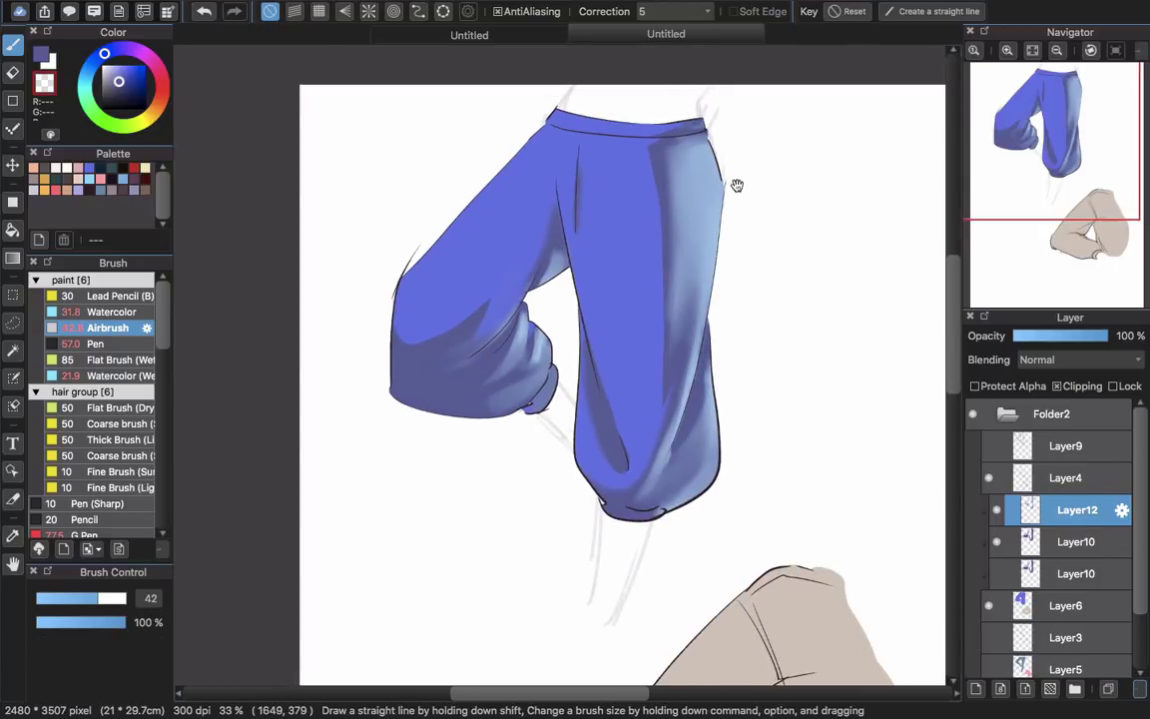
Soften the shadow edges on the standing and bent legs in the upper Layer10, using the Airbrush with transparent colour and a larger brush size.
{"action": "left_click_drag", "start_coordinate": [737, 186], "coordinate": [772, 193]}
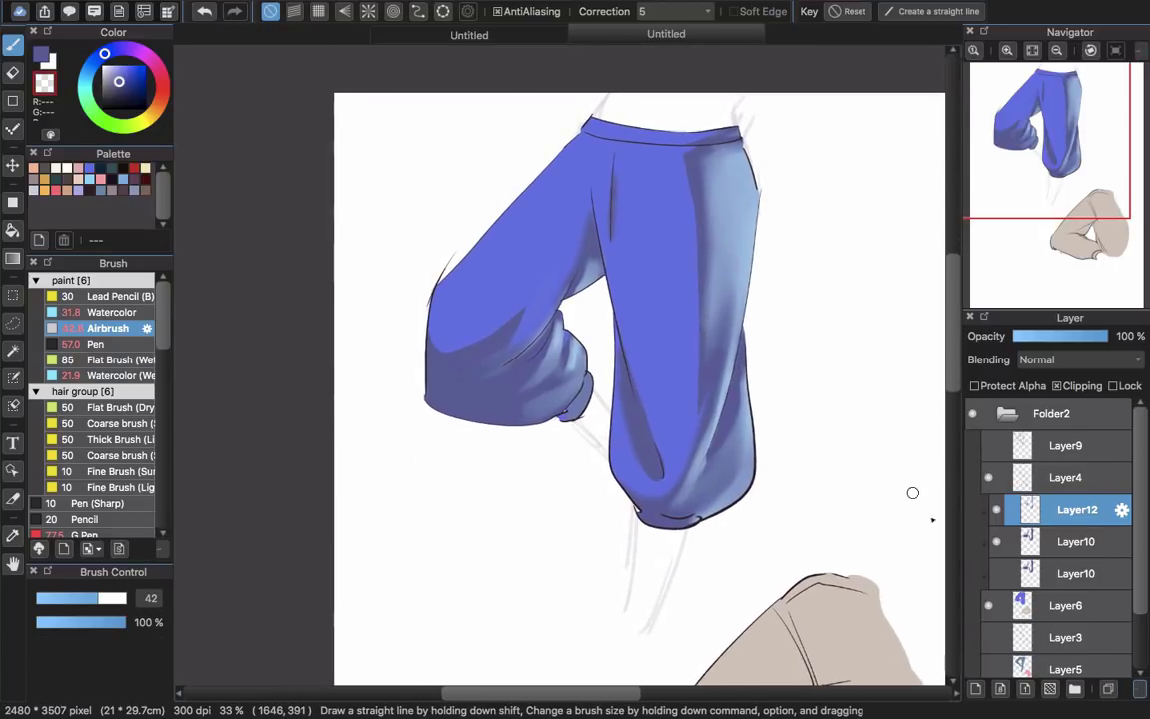
{"action": "left_click", "coordinate": [1078, 553]}
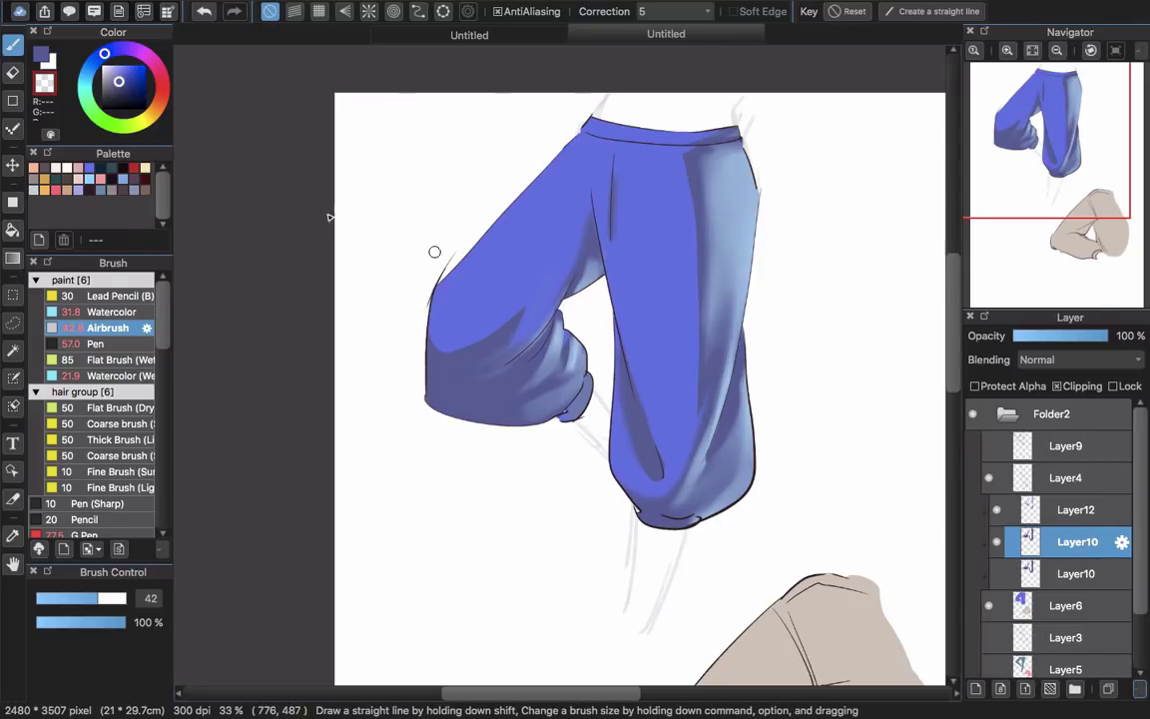
{"action": "left_click_drag", "start_coordinate": [631, 255], "coordinate": [676, 174]}
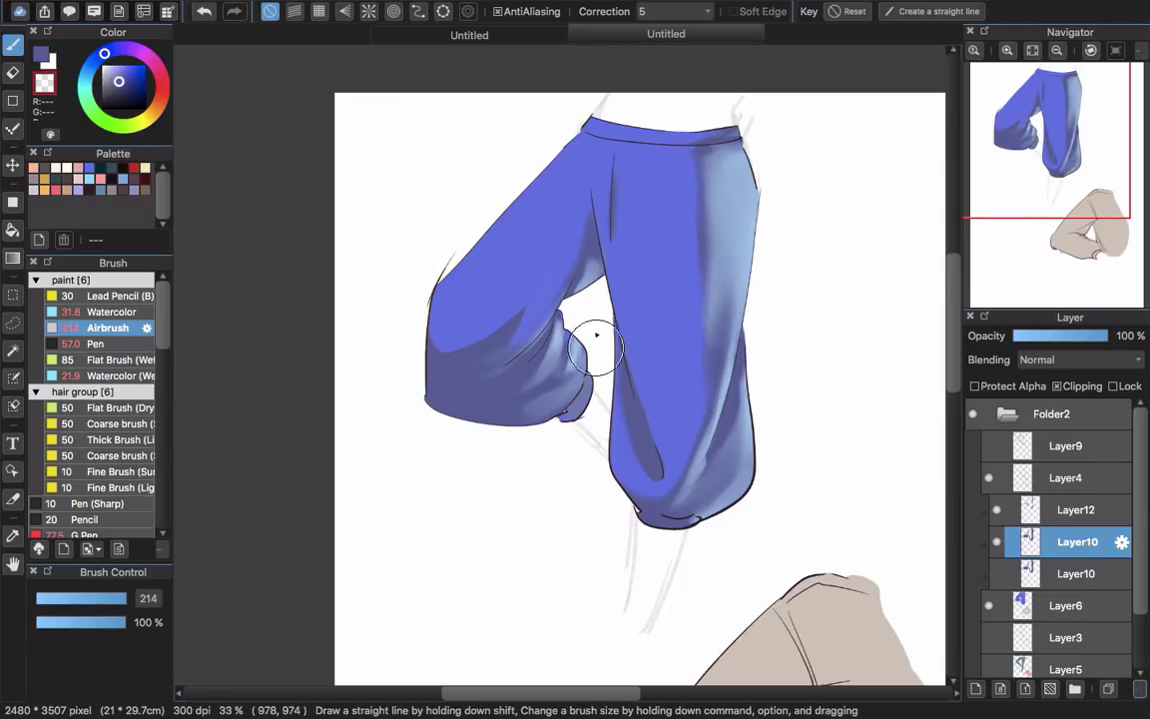
{"action": "left_click_drag", "start_coordinate": [496, 328], "coordinate": [504, 317]}
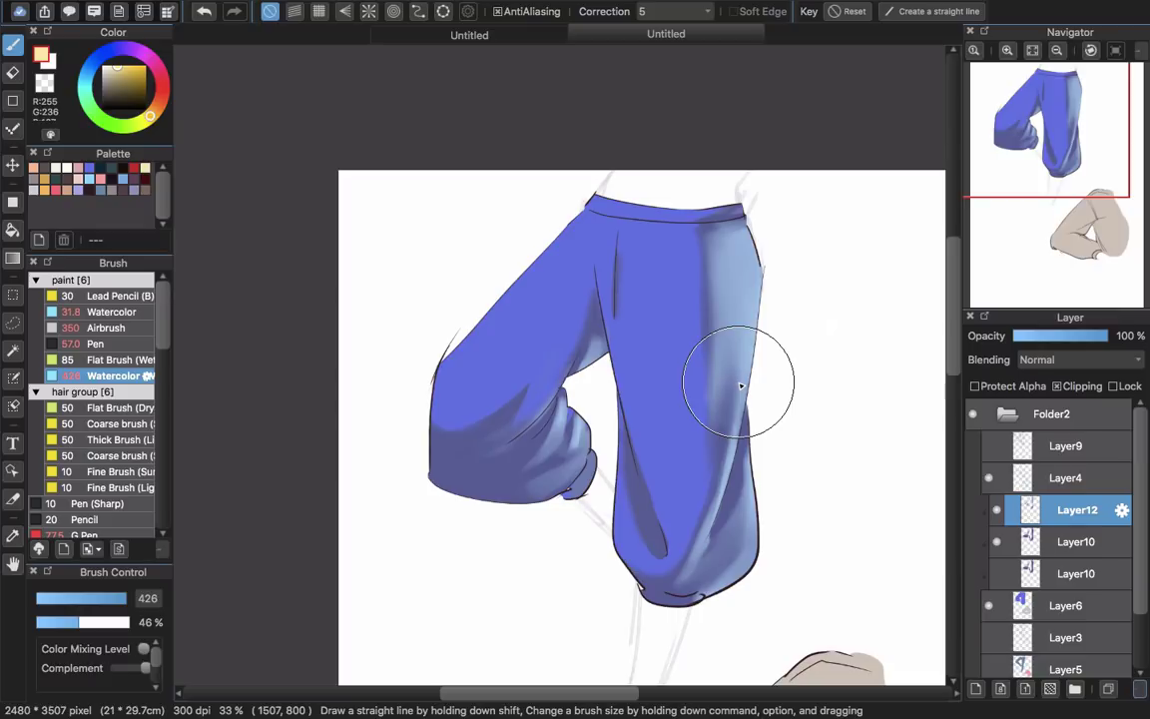
Add a clipped layer above Layer12 and mix a lighter blue from the trousers' sampled base colour.
{"action": "left_click", "coordinate": [976, 689]}
{"action": "left_click", "coordinate": [1057, 385]}
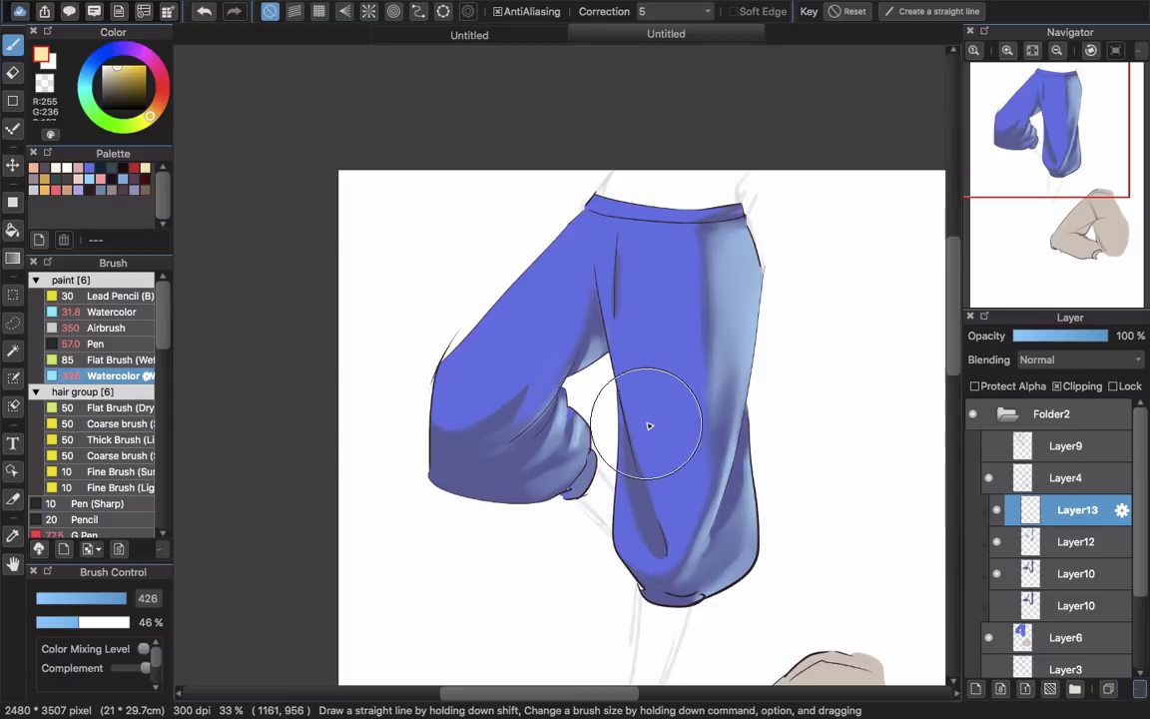
{"action": "left_click", "coordinate": [514, 340], "text": "alt"}
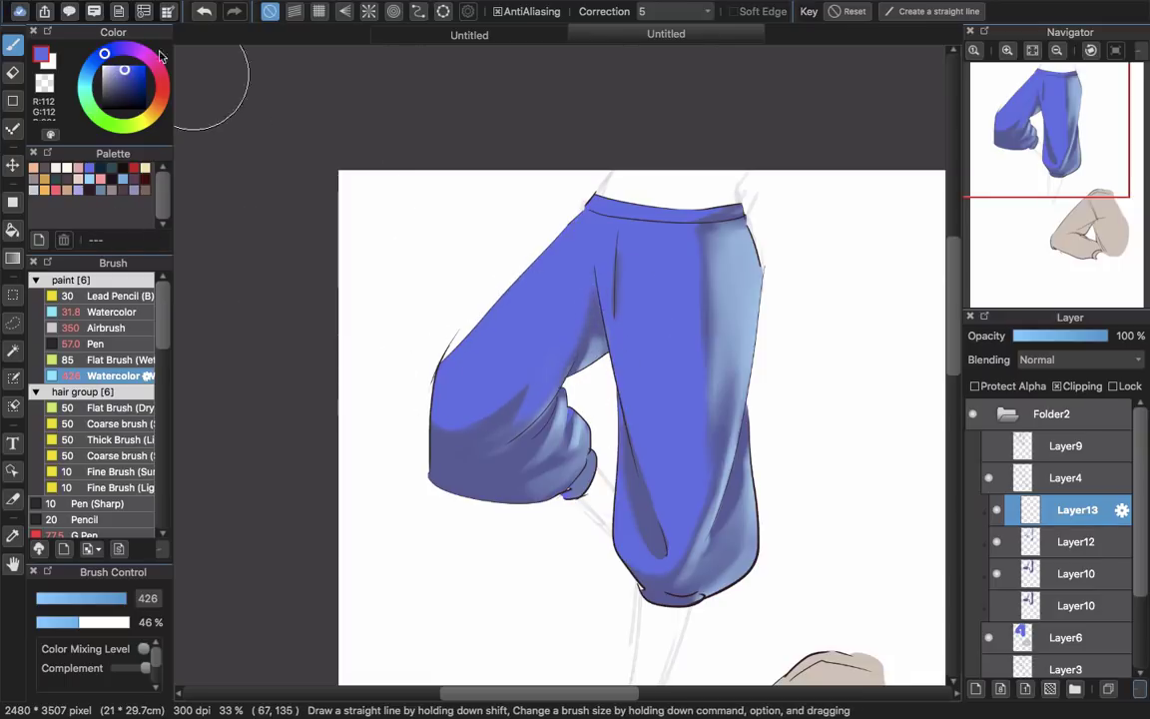
{"action": "left_click", "coordinate": [94, 64]}
{"action": "left_click", "coordinate": [117, 67]}
Airbrush light blue highlights at size 73 along the standing leg's lower folds, comparing strokes with undo and redo.
{"action": "left_click", "coordinate": [106, 327]}
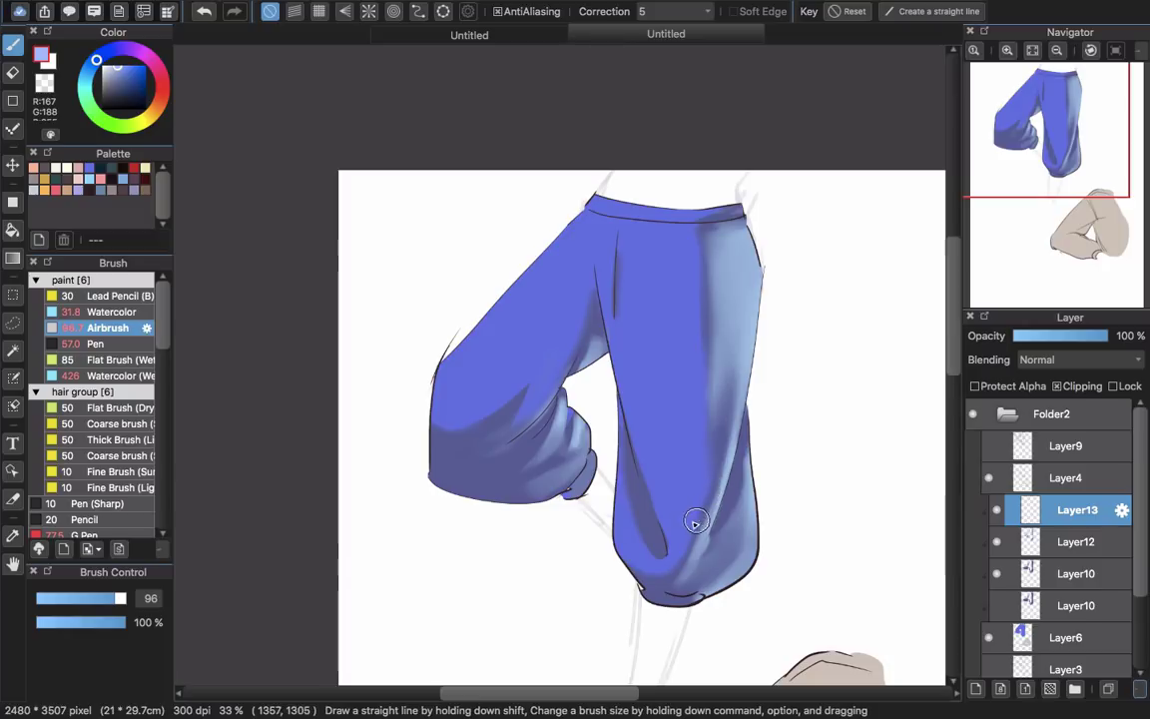
{"action": "key", "text": "["}
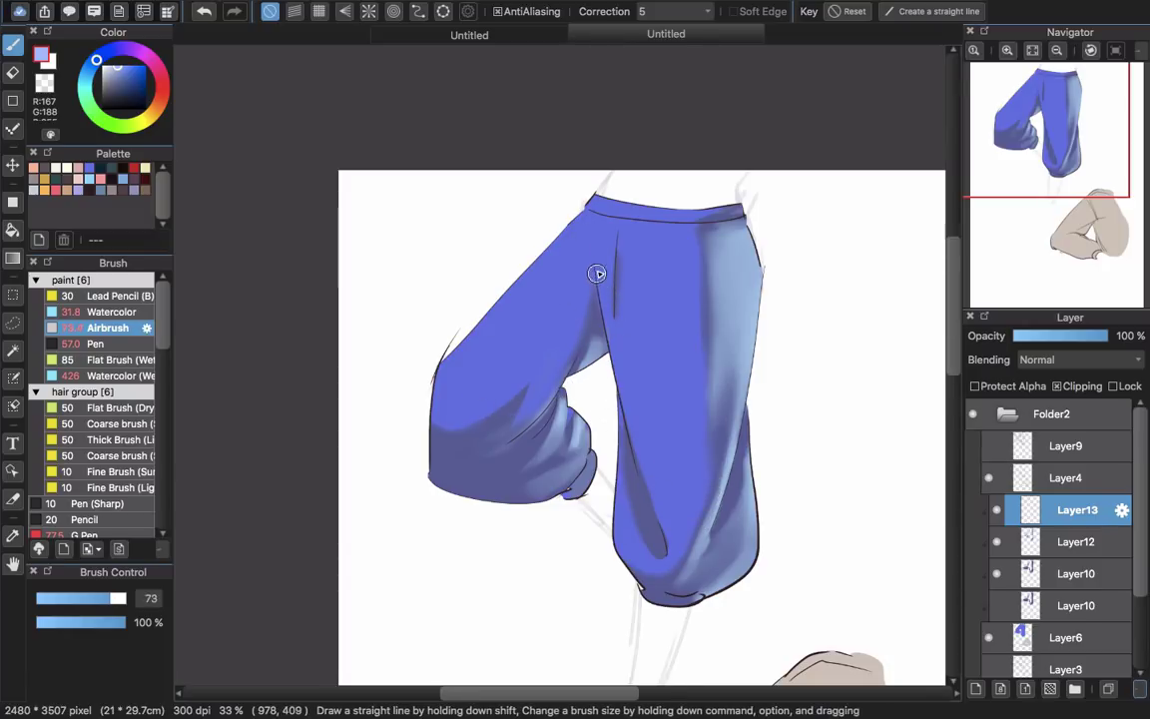
{"action": "left_click_drag", "start_coordinate": [629, 410], "coordinate": [663, 532]}
{"action": "key", "text": "super+z"}
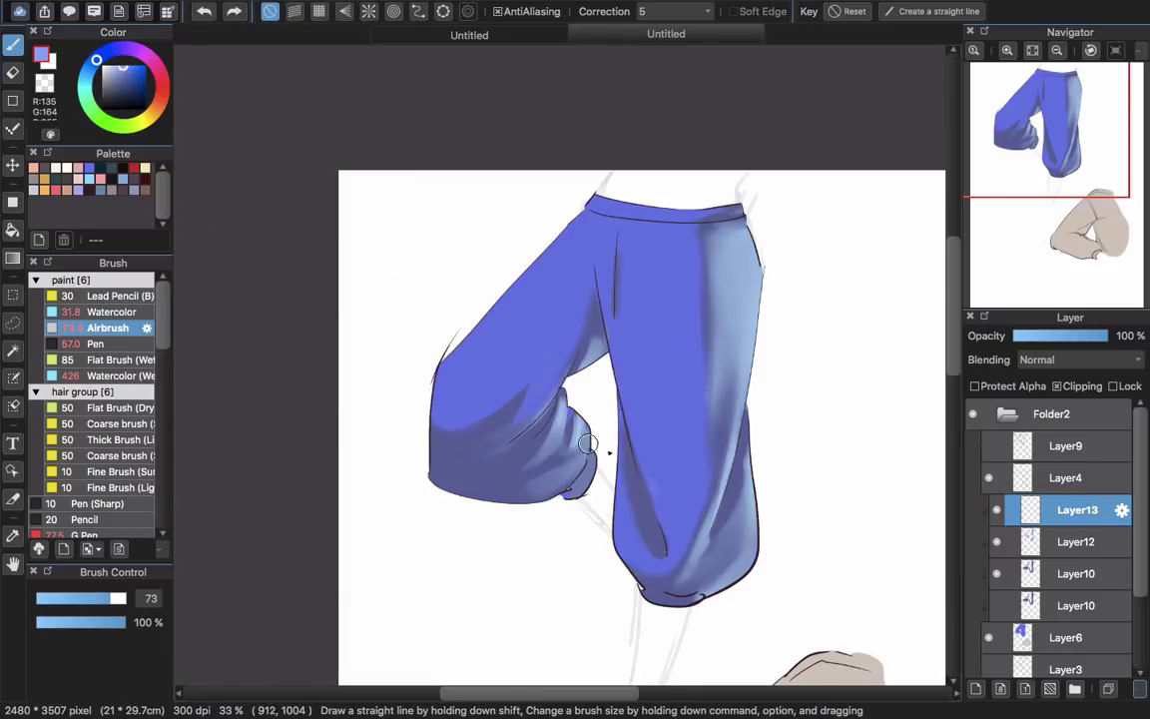
{"action": "key", "text": "super+shift+z"}
{"action": "key", "text": "super+z"}
{"action": "key", "text": "super+shift+z"}
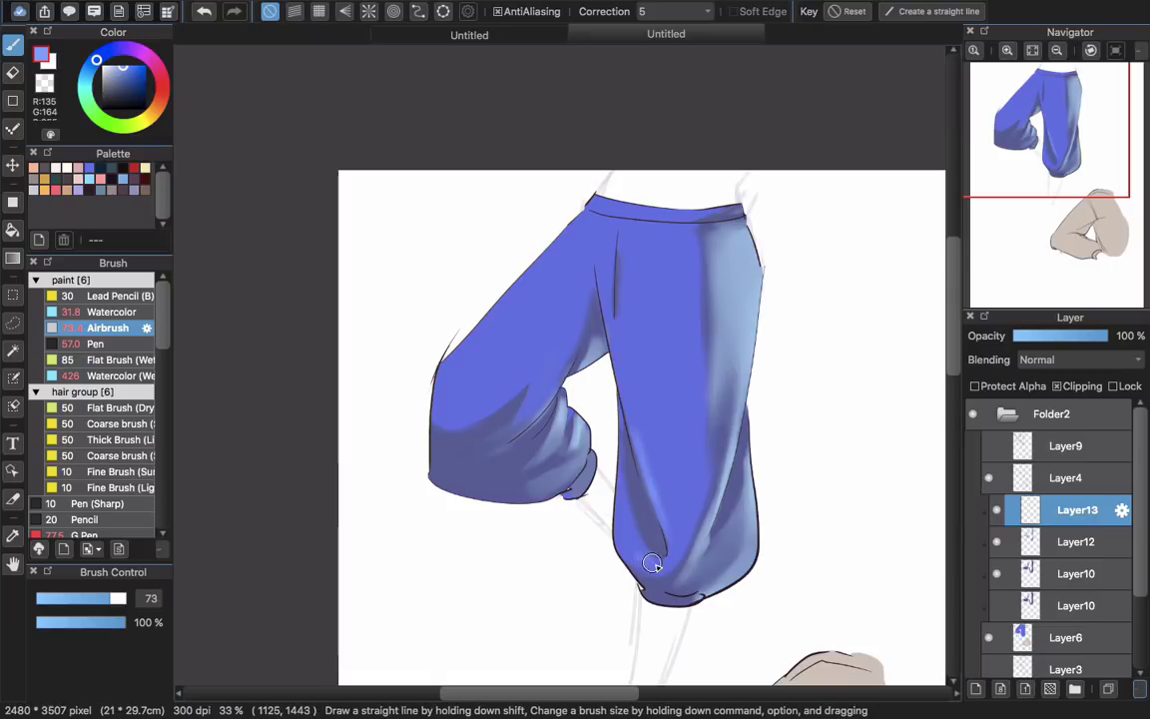
{"action": "key", "text": "super+z"}
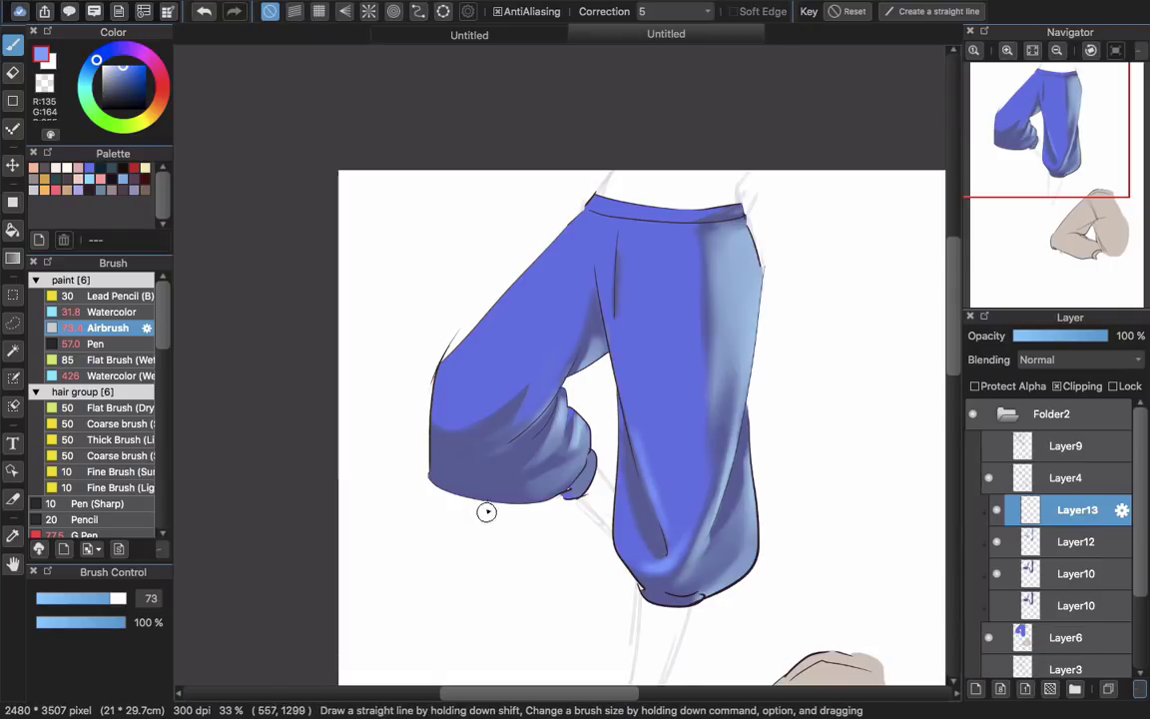
Airbrush soft light blue highlights over the bent knee, thigh and standing leg, enlarging the brush to size 308.
{"action": "mouse_move", "coordinate": [458, 362]}
{"action": "left_mouse_down"}
{"action": "mouse_move", "coordinate": [452, 380]}
{"action": "mouse_move", "coordinate": [474, 373]}
{"action": "left_mouse_up"}
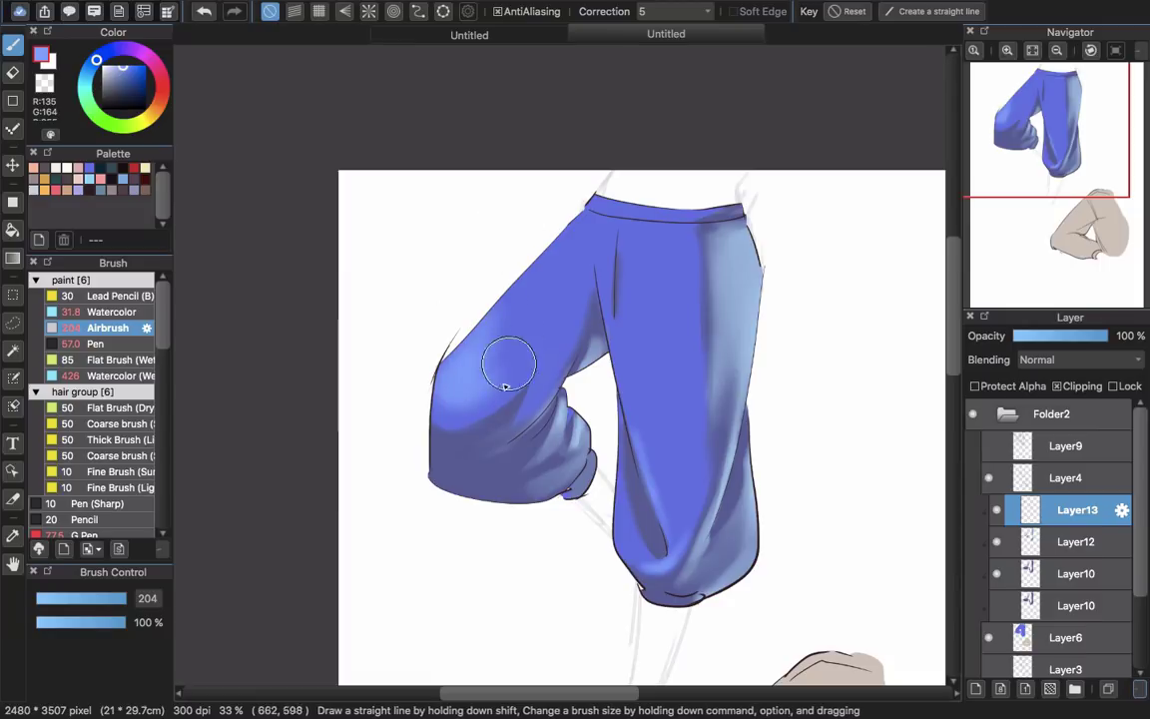
{"action": "left_click", "coordinate": [491, 334], "text": "alt"}
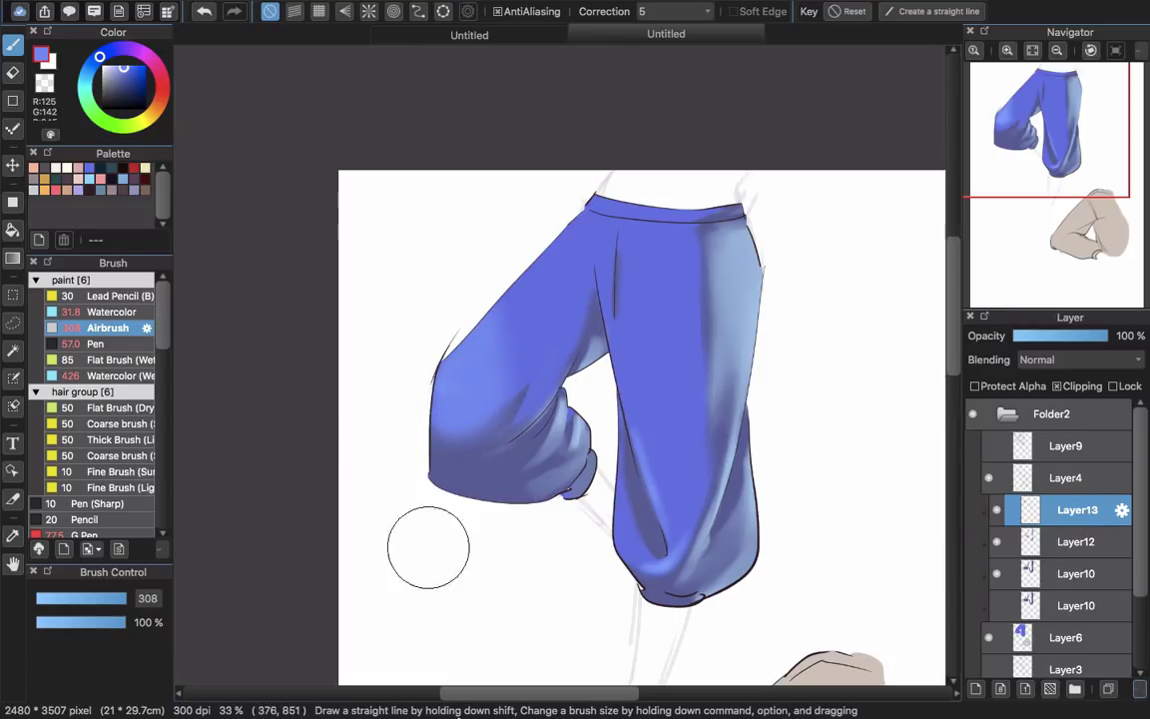
{"action": "scroll", "coordinate": [555, 310], "scroll_direction": "down", "scroll_amount": 3}
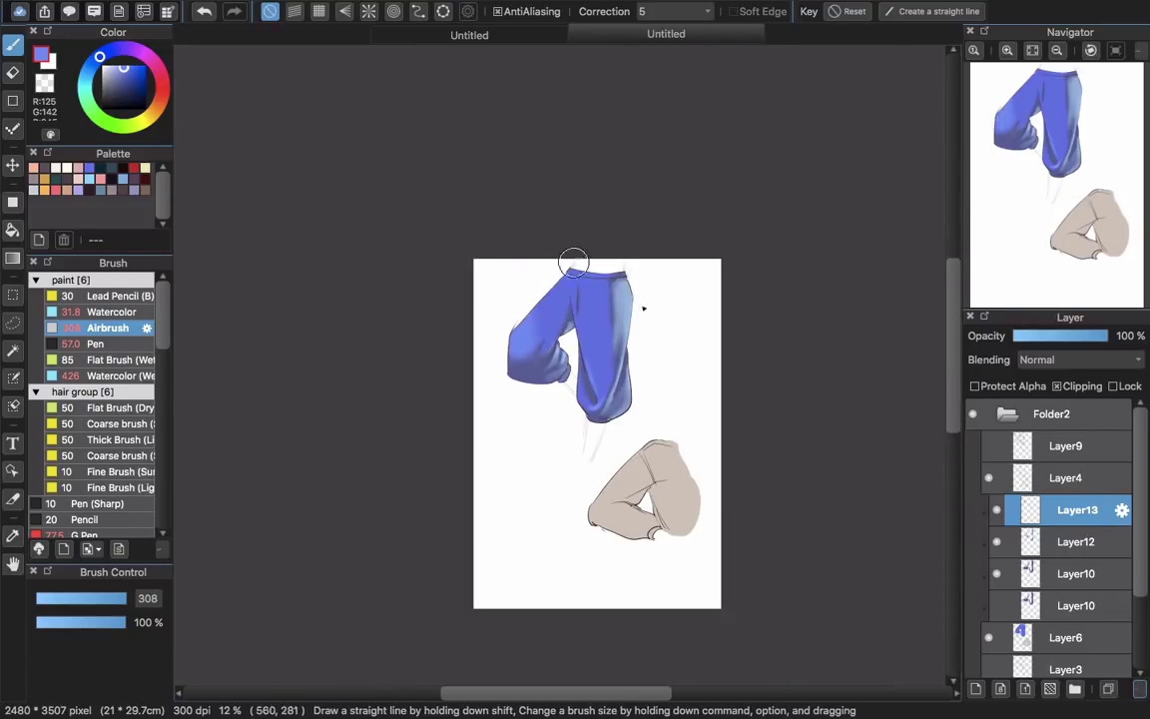
{"action": "scroll", "coordinate": [565, 323], "scroll_direction": "up", "scroll_amount": 2}
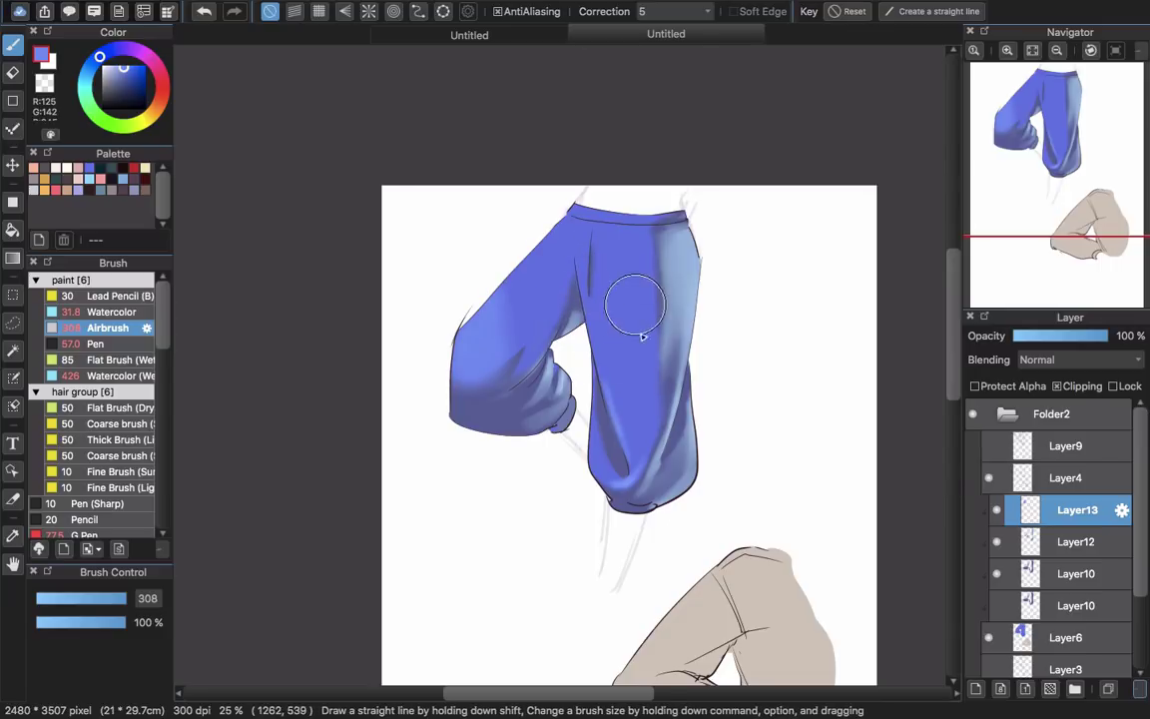
Toggle Layer13's visibility to compare its highlights, and add a clipped layer above it.
{"action": "left_click", "coordinate": [997, 511]}
{"action": "left_click", "coordinate": [997, 511]}
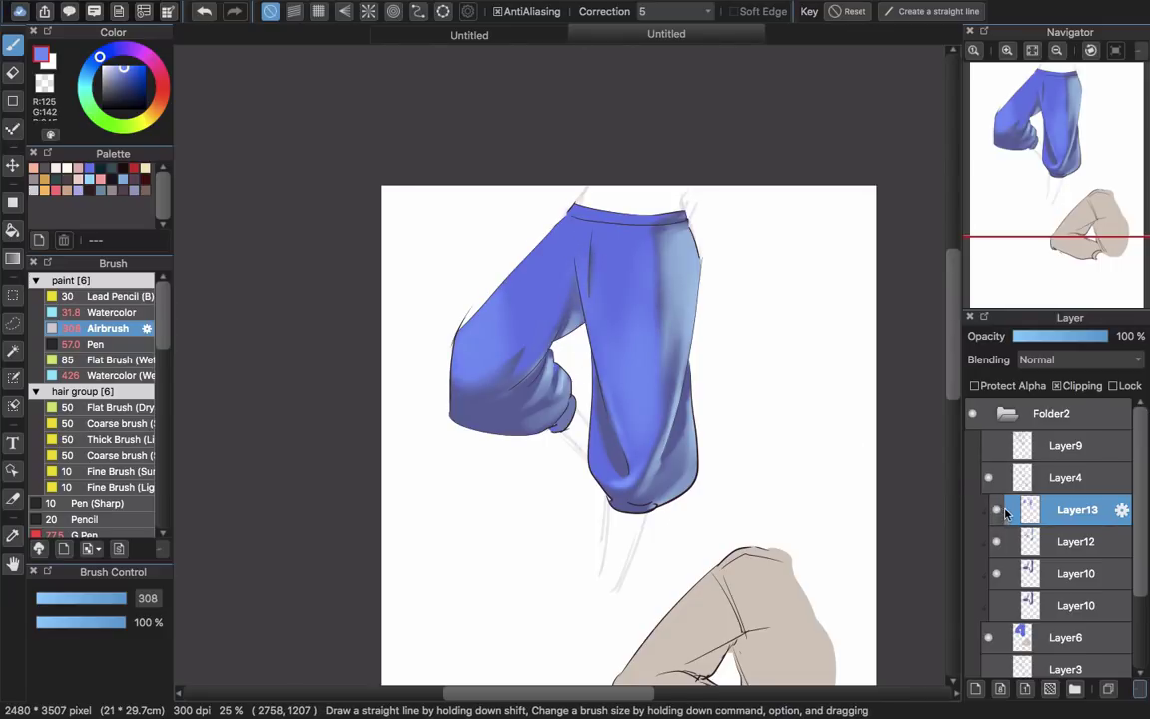
{"action": "left_click", "coordinate": [997, 512]}
{"action": "left_click", "coordinate": [997, 512]}
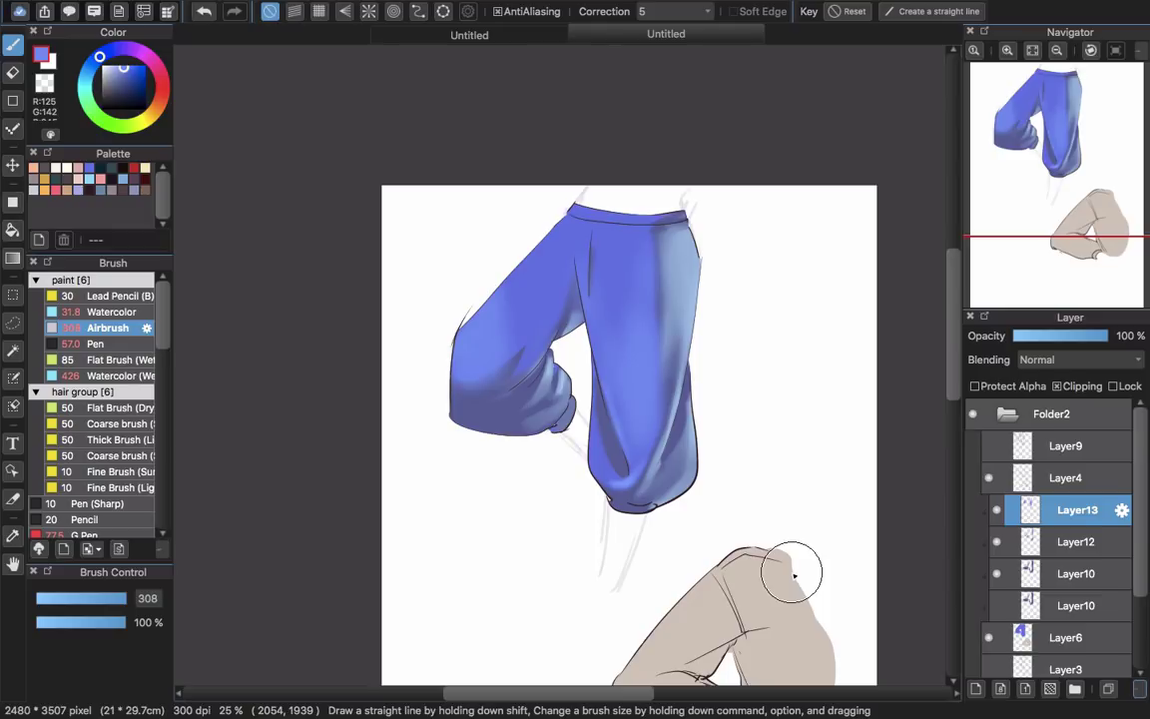
{"action": "left_click", "coordinate": [1001, 687]}
{"action": "left_click", "coordinate": [1073, 391]}
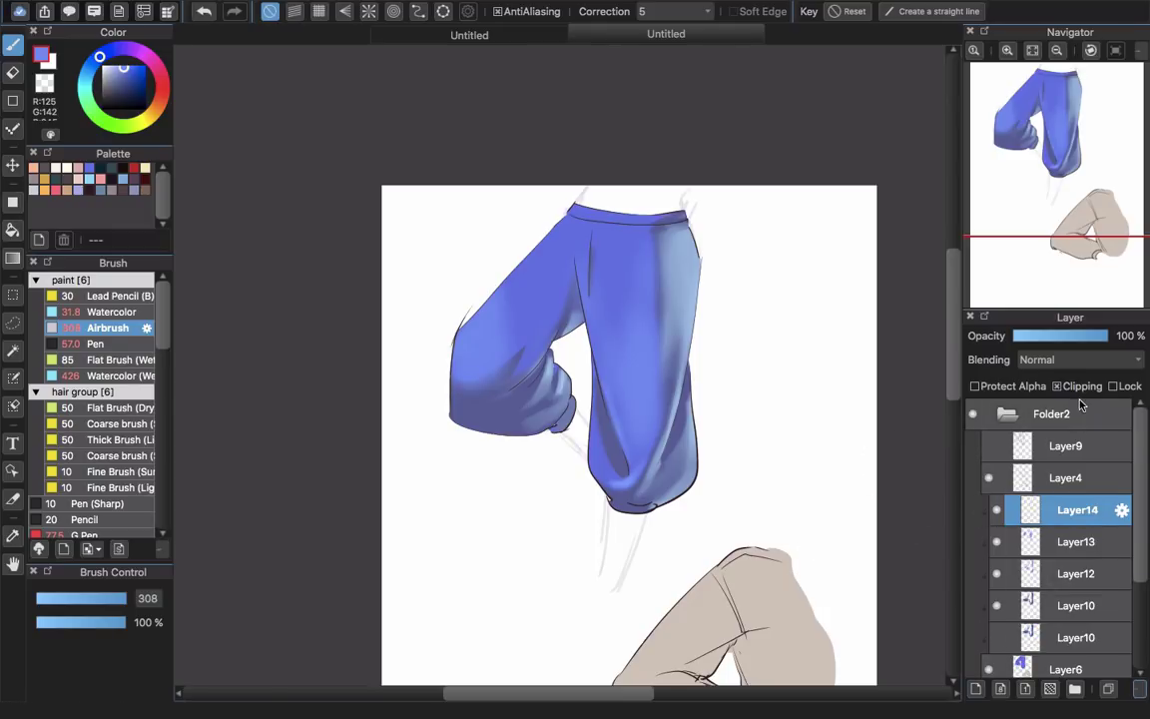
Hide and show Layer13 again and examine its soft highlights close up on both legs.
{"action": "left_click", "coordinate": [997, 542]}
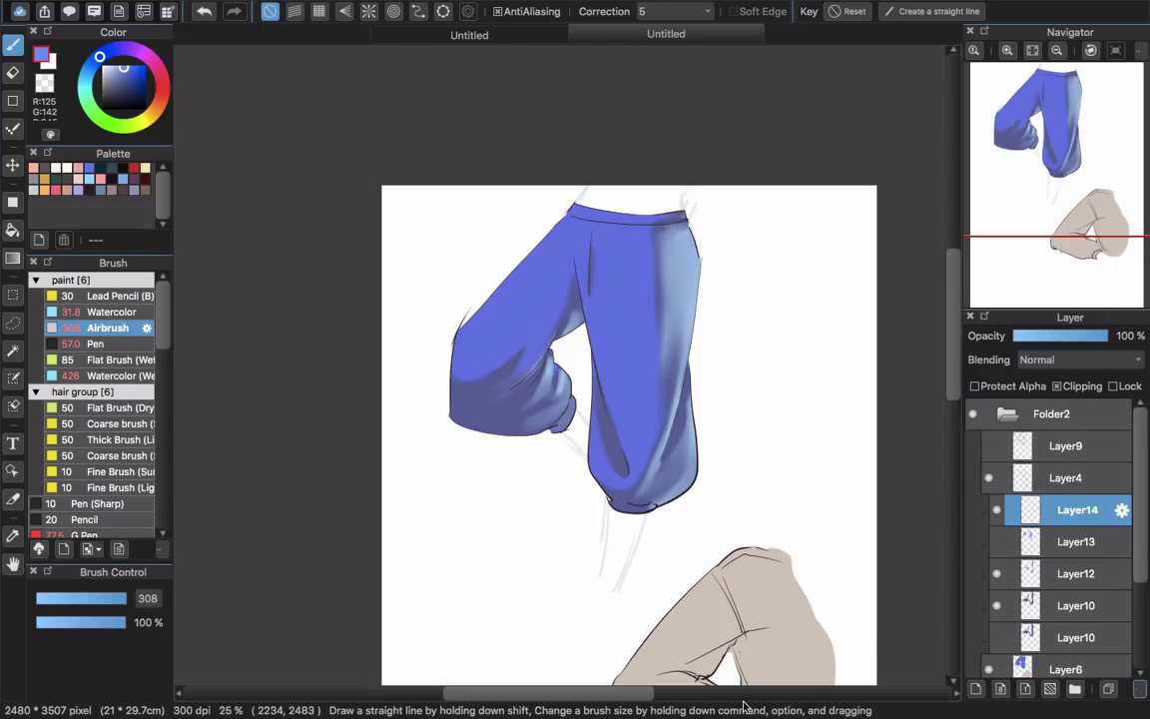
{"action": "scroll", "coordinate": [567, 290], "scroll_direction": "up", "scroll_amount": 1}
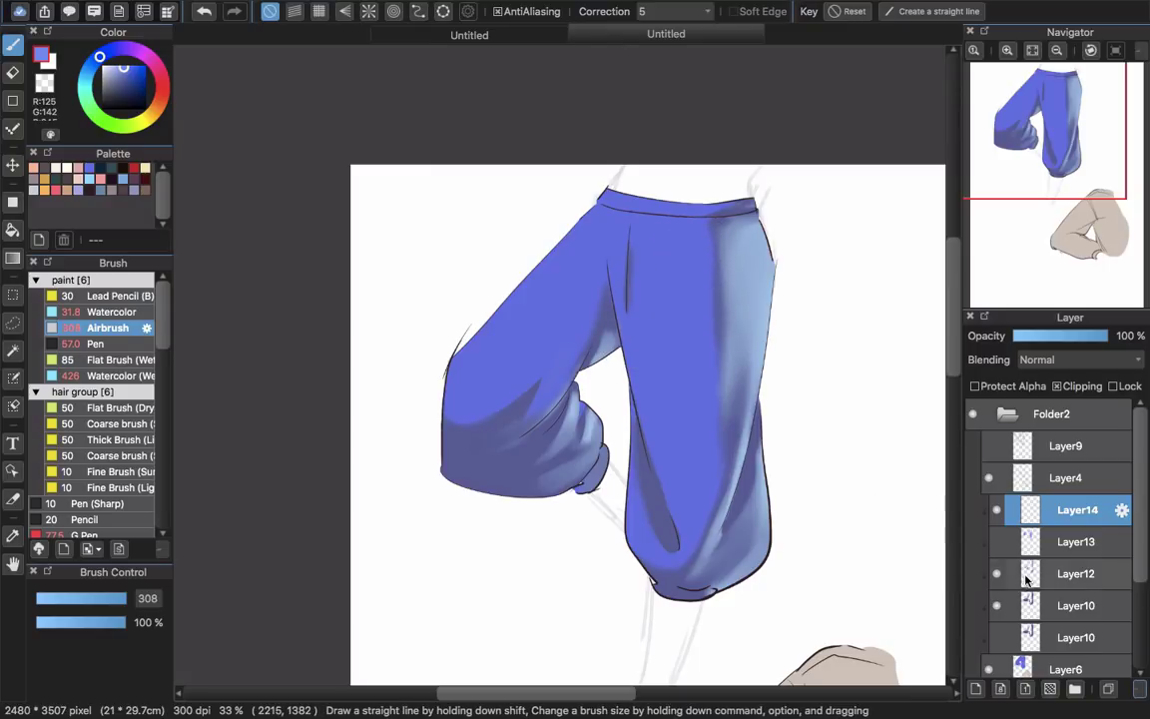
{"action": "left_click", "coordinate": [996, 546]}
{"action": "left_click", "coordinate": [999, 549]}
{"action": "left_click", "coordinate": [999, 549]}
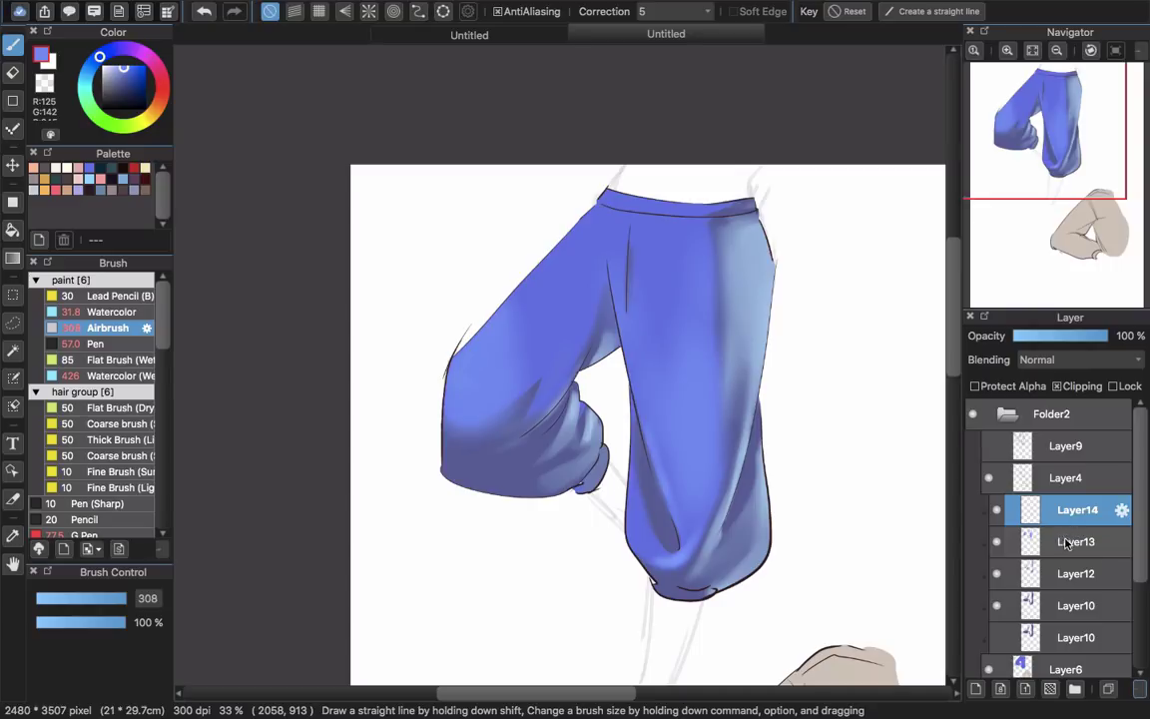
{"action": "left_click_drag", "start_coordinate": [602, 333], "coordinate": [544, 355]}
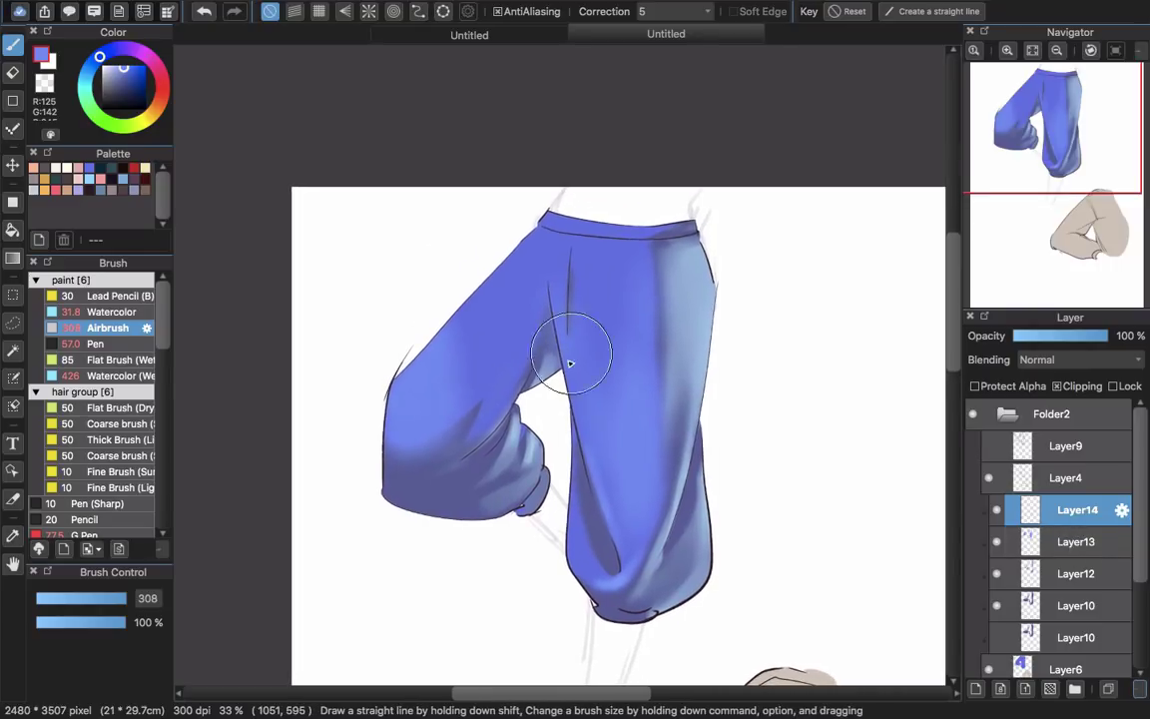
{"action": "left_click_drag", "start_coordinate": [419, 367], "coordinate": [599, 319]}
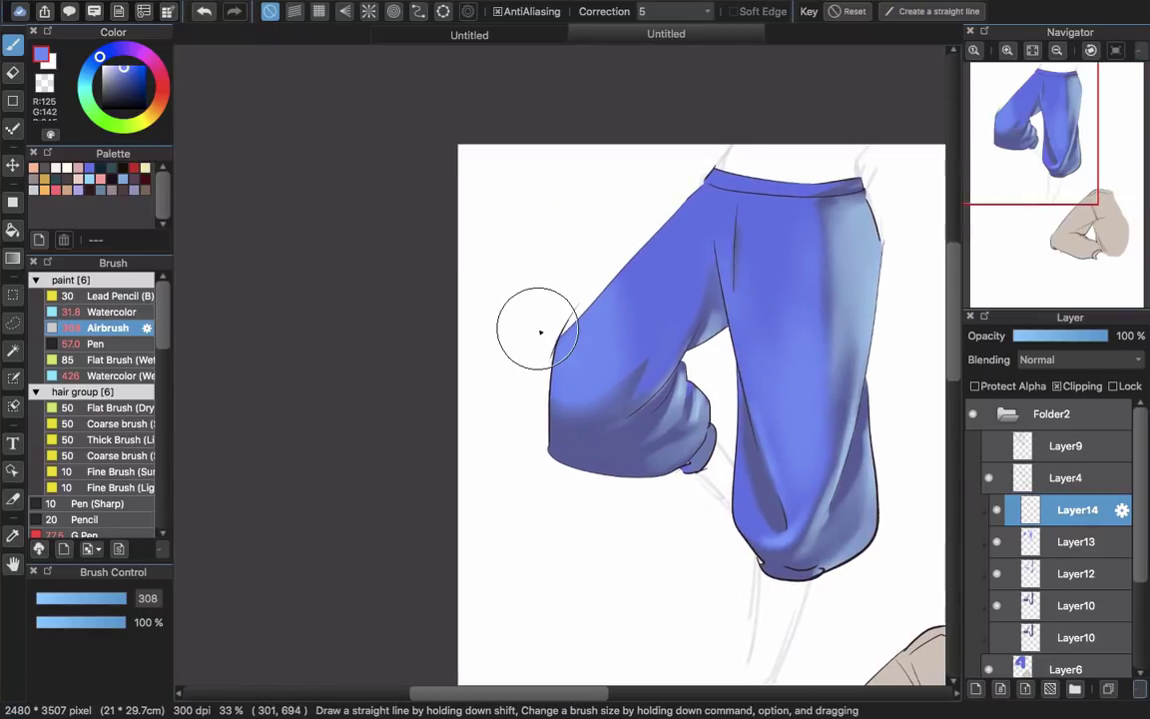
{"action": "scroll", "coordinate": [470, 204], "scroll_direction": "right", "scroll_amount": 3}
{"action": "scroll", "coordinate": [470, 204], "scroll_direction": "down", "scroll_amount": 1}
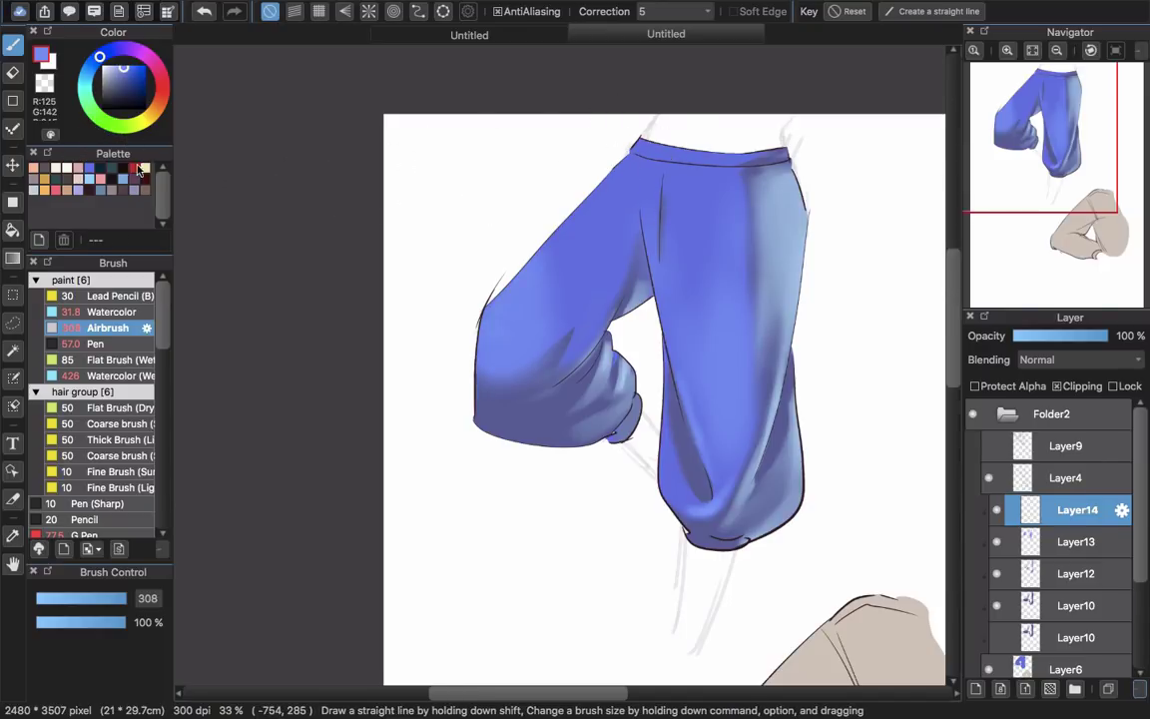
Paint pale orange light with the Watercolor brush along the waistband, the bent leg's upper edge and the standing leg's folds.
{"action": "left_click", "coordinate": [155, 114]}
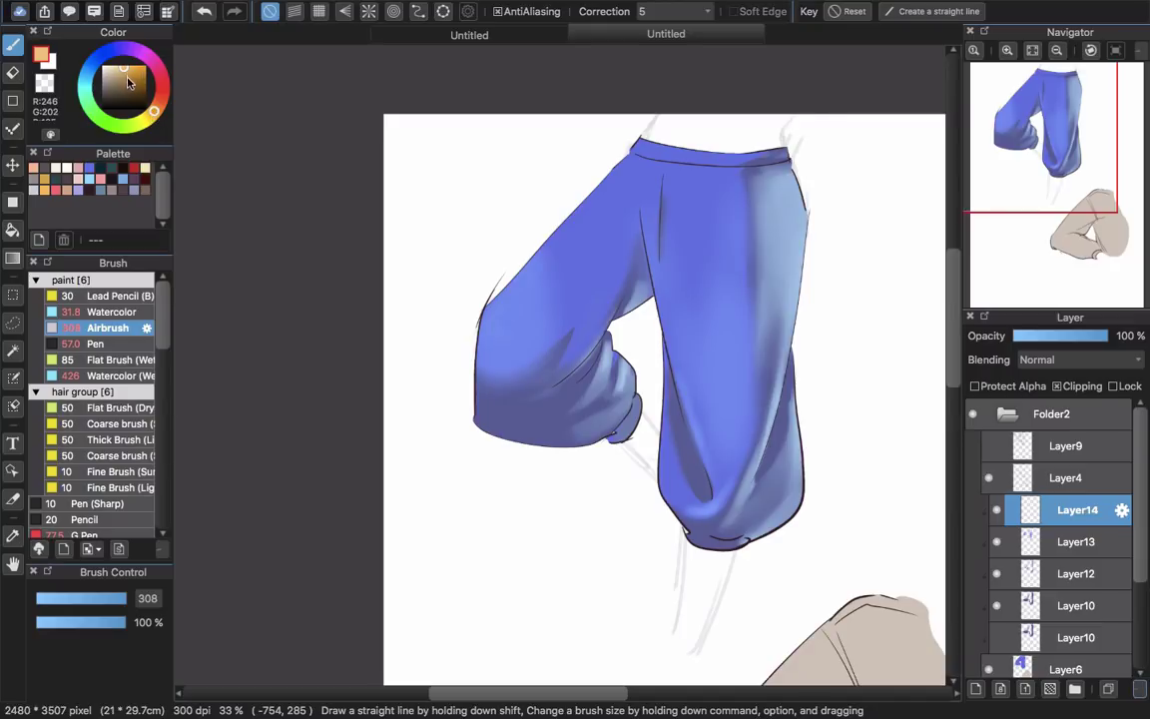
{"action": "left_click", "coordinate": [115, 312]}
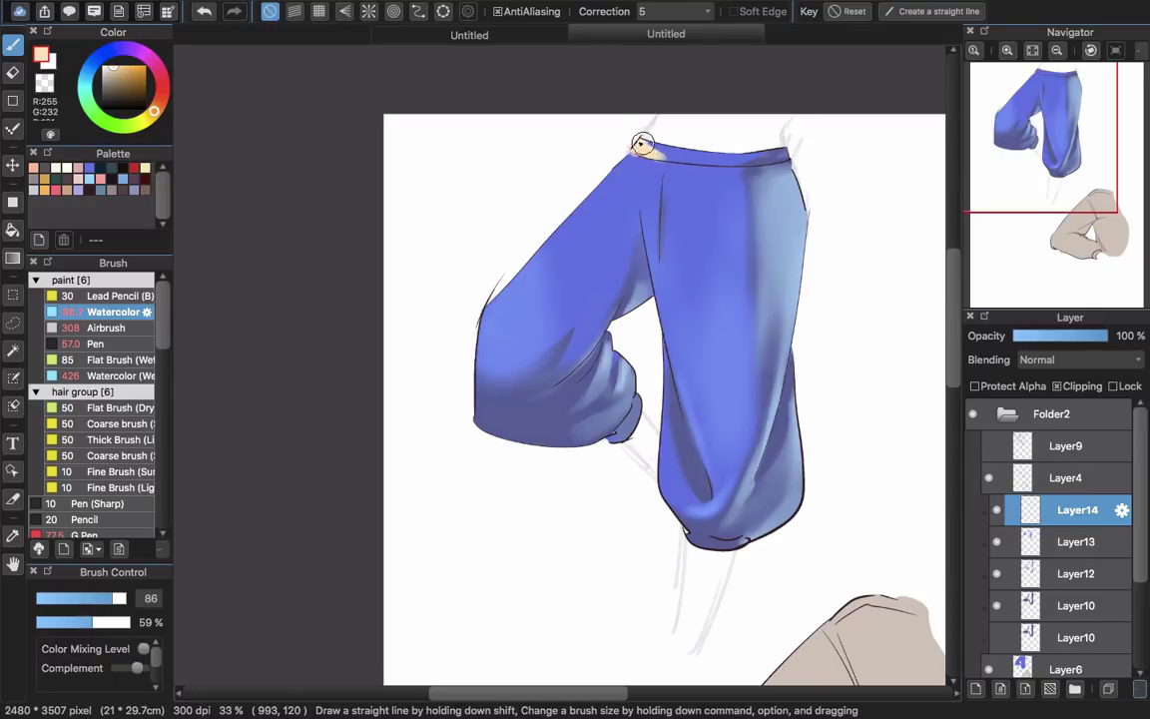
{"action": "left_click_drag", "start_coordinate": [642, 164], "coordinate": [686, 379]}
{"action": "key", "text": "bracketright"}
{"action": "mouse_move", "coordinate": [489, 304]}
{"action": "left_mouse_down"}
{"action": "mouse_move", "coordinate": [624, 160]}
{"action": "mouse_move", "coordinate": [618, 267]}
{"action": "left_mouse_up"}
{"action": "key", "text": "bracketright"}
{"action": "left_click_drag", "start_coordinate": [616, 188], "coordinate": [513, 290]}
Adjust the hue and saturation of Layer14's warm highlights with Hue Saturation Brightness.
{"action": "scroll", "coordinate": [463, 277], "scroll_direction": "down", "scroll_amount": 2}
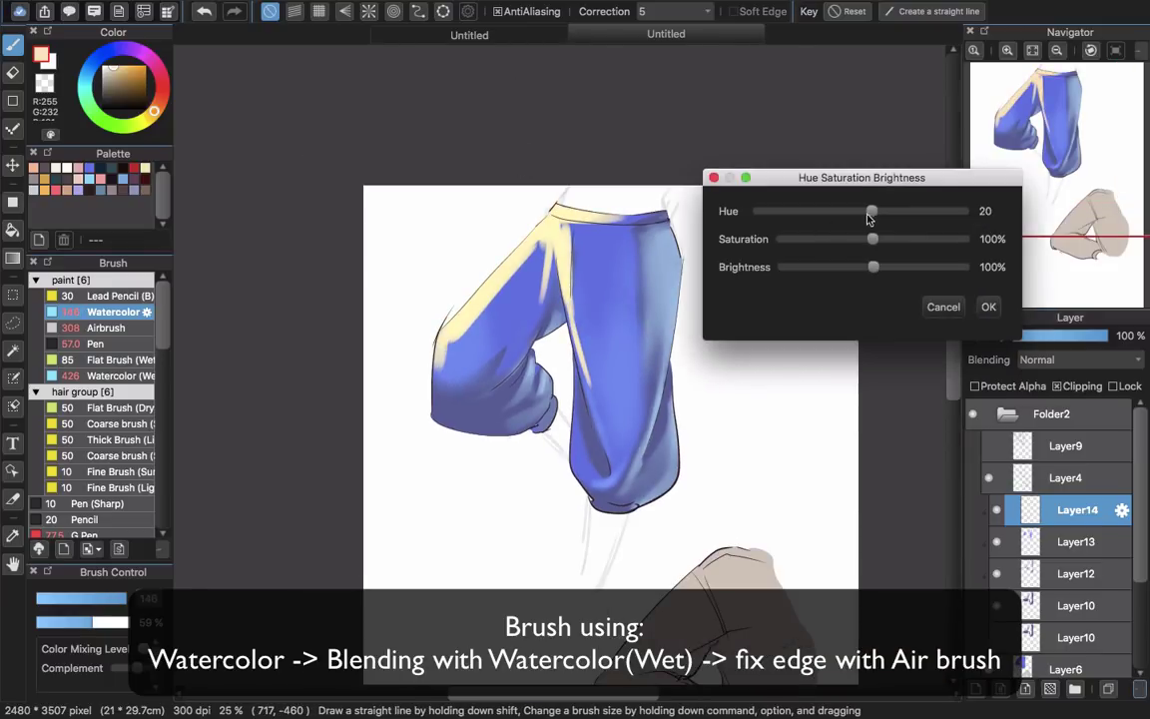
{"action": "mouse_move", "coordinate": [826, 239]}
{"action": "left_mouse_down"}
{"action": "mouse_move", "coordinate": [856, 242]}
{"action": "mouse_move", "coordinate": [827, 239]}
{"action": "left_mouse_up"}
{"action": "left_click", "coordinate": [988, 307]}
Sample the highlight colour and paint further warm Watercolor highlights on the bent thigh and down the standing leg.
{"action": "left_click", "coordinate": [451, 347], "text": "alt"}
{"action": "mouse_move", "coordinate": [507, 372]}
{"action": "left_mouse_down"}
{"action": "mouse_move", "coordinate": [538, 282]}
{"action": "mouse_move", "coordinate": [485, 235]}
{"action": "left_mouse_up"}
{"action": "mouse_move", "coordinate": [584, 197]}
{"action": "left_mouse_down"}
{"action": "mouse_move", "coordinate": [554, 199]}
{"action": "mouse_move", "coordinate": [567, 359]}
{"action": "left_mouse_up"}
{"action": "mouse_move", "coordinate": [595, 307]}
{"action": "left_mouse_down"}
{"action": "mouse_move", "coordinate": [582, 223]}
{"action": "mouse_move", "coordinate": [637, 159]}
{"action": "left_mouse_up"}
{"action": "mouse_move", "coordinate": [504, 232]}
{"action": "left_mouse_down"}
{"action": "mouse_move", "coordinate": [483, 262]}
{"action": "mouse_move", "coordinate": [593, 192]}
{"action": "left_mouse_up"}
Blend the warm highlights into the blue on both legs with a progressively smaller wet Watercolor brush.
{"action": "left_click", "coordinate": [110, 375]}
{"action": "key", "text": "bracketleft"}
{"action": "left_click", "coordinate": [506, 255], "text": "alt"}
{"action": "mouse_move", "coordinate": [539, 240]}
{"action": "left_mouse_down"}
{"action": "mouse_move", "coordinate": [559, 184]}
{"action": "mouse_move", "coordinate": [602, 188]}
{"action": "left_mouse_up"}
{"action": "key", "text": "bracketleft"}
{"action": "key", "text": "bracketleft"}
{"action": "left_click_drag", "start_coordinate": [611, 300], "coordinate": [616, 206]}
{"action": "mouse_move", "coordinate": [648, 259]}
{"action": "left_mouse_down"}
{"action": "mouse_move", "coordinate": [639, 145]}
{"action": "mouse_move", "coordinate": [610, 142]}
{"action": "mouse_move", "coordinate": [667, 369]}
{"action": "mouse_move", "coordinate": [653, 165]}
{"action": "left_mouse_up"}
Continue blending with colours sampled from the trousers, undoing one stroke and smoothing the highlight on the bent thigh.
{"action": "left_click", "coordinate": [647, 195], "text": "alt"}
{"action": "left_click", "coordinate": [630, 263], "text": "alt"}
{"action": "key", "text": "bracketright"}
{"action": "key", "text": "super+z"}
{"action": "left_click", "coordinate": [490, 230], "text": "alt"}
{"action": "left_click", "coordinate": [505, 209], "text": "alt"}
{"action": "left_click_drag", "start_coordinate": [505, 209], "coordinate": [489, 269]}
Clean up the highlight edges on both legs with the Airbrush set to transparent colour.
{"action": "left_click", "coordinate": [110, 327]}
{"action": "key", "text": "bracketleft"}
{"action": "key", "text": "bracketleft"}
{"action": "key", "text": "bracketleft"}
{"action": "key", "text": "bracketleft"}
{"action": "key", "text": "bracketright"}
{"action": "key", "text": "bracketright"}
{"action": "key", "text": "bracketright"}
{"action": "key", "text": "bracketright"}
{"action": "key", "text": "z"}
{"action": "mouse_move", "coordinate": [646, 340]}
{"action": "left_mouse_down"}
{"action": "mouse_move", "coordinate": [629, 267]}
{"action": "mouse_move", "coordinate": [660, 172]}
{"action": "left_mouse_up"}
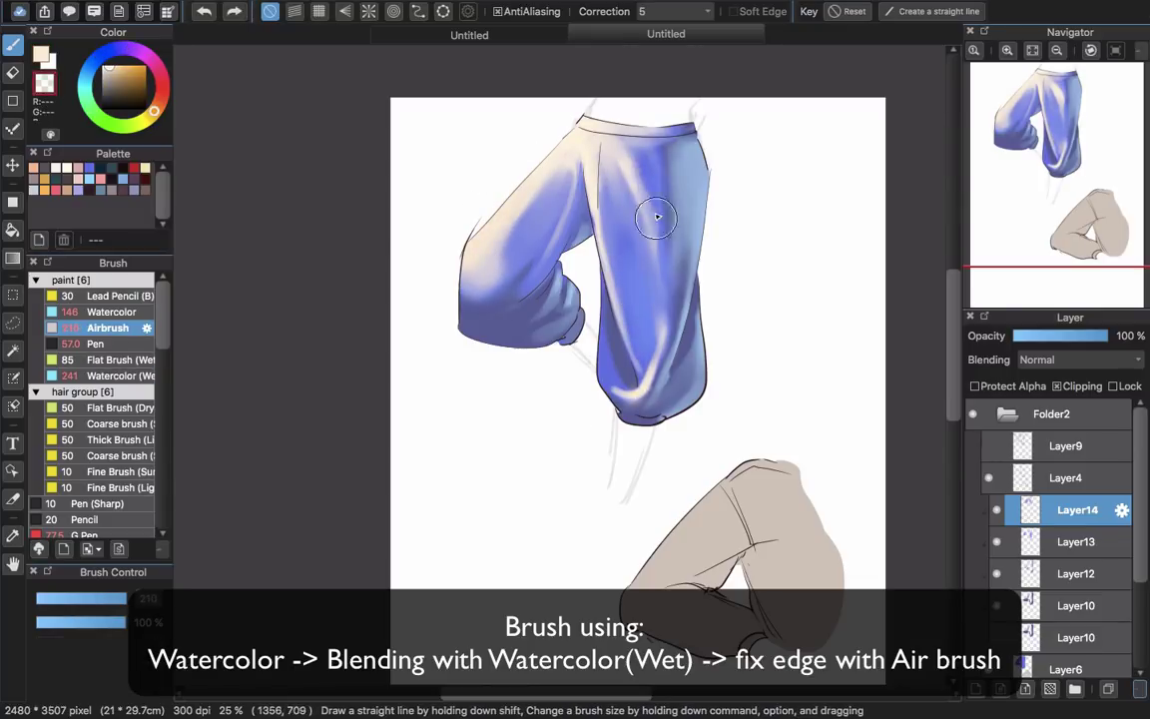
{"action": "left_click_drag", "start_coordinate": [661, 244], "coordinate": [639, 159]}
{"action": "left_click_drag", "start_coordinate": [545, 265], "coordinate": [554, 169]}
Airbrush a sampled tone onto the bent knee with a smaller brush, undoing the trial stroke on the standing leg.
{"action": "key", "text": "bracketleft"}
{"action": "key", "text": "bracketleft"}
{"action": "key", "text": "bracketleft"}
{"action": "key", "text": "bracketleft"}
{"action": "scroll", "coordinate": [539, 345], "scroll_direction": "down", "scroll_amount": 2}
{"action": "key", "text": "bracketright"}
{"action": "key", "text": "bracketright"}
{"action": "key", "text": "bracketright"}
{"action": "key", "text": "bracketright"}
{"action": "left_click", "coordinate": [603, 343], "text": "alt"}
{"action": "left_click_drag", "start_coordinate": [639, 315], "coordinate": [650, 267]}
{"action": "key", "text": "super+z"}
{"action": "key", "text": "bracketleft"}
{"action": "key", "text": "bracketleft"}
{"action": "key", "text": "bracketleft"}
{"action": "key", "text": "bracketleft"}
{"action": "left_click_drag", "start_coordinate": [447, 245], "coordinate": [485, 269]}
Refine the highlight along the standing leg's inner edge with a fine transparent Airbrush, and enlarge the brush to size 200.
{"action": "key", "text": "bracketright"}
{"action": "key", "text": "bracketright"}
{"action": "key", "text": "bracketleft"}
{"action": "key", "text": "bracketleft"}
{"action": "key", "text": "bracketleft"}
{"action": "scroll", "coordinate": [565, 165], "scroll_direction": "up", "scroll_amount": 2}
{"action": "key", "text": "z"}
{"action": "key", "text": "bracketleft"}
{"action": "key", "text": "bracketleft"}
{"action": "left_click_drag", "start_coordinate": [561, 176], "coordinate": [582, 325]}
{"action": "key", "text": "bracketright"}
{"action": "key", "text": "bracketright"}
{"action": "key", "text": "bracketright"}
{"action": "key", "text": "bracketright"}
{"action": "key", "text": "bracketright"}
{"action": "key", "text": "bracketright"}
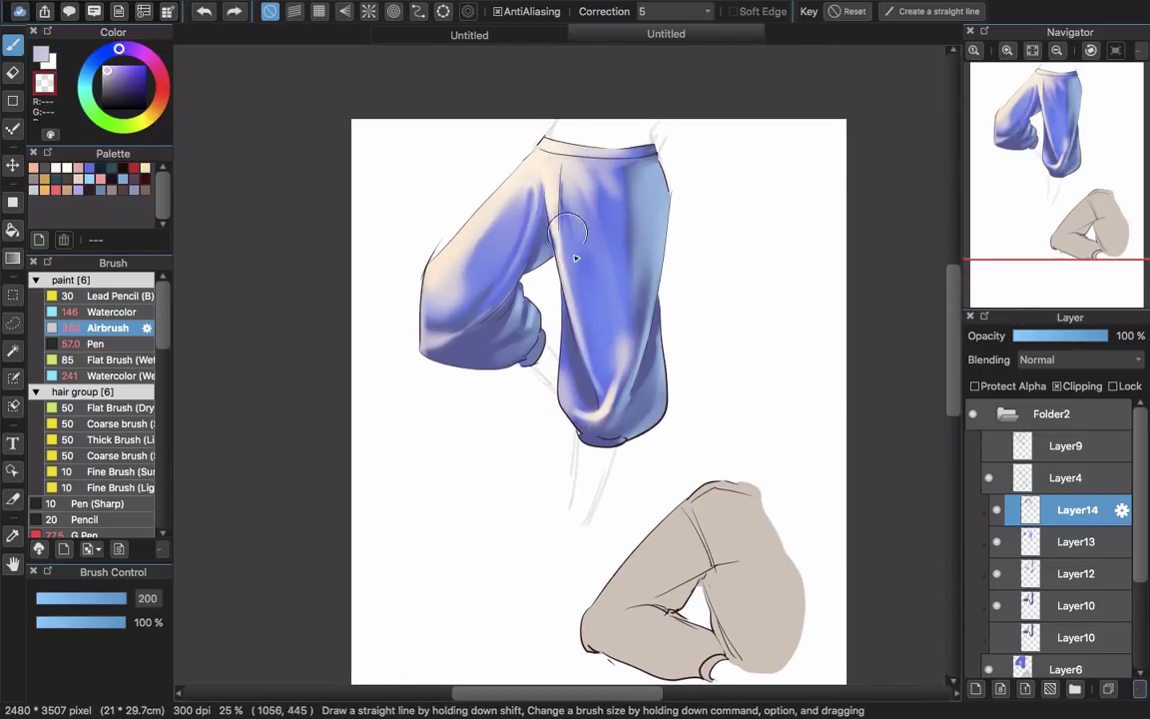
Hide and show Layer14 to compare the trousers with and without the warm light.
{"action": "scroll", "coordinate": [600, 297], "scroll_direction": "left", "scroll_amount": 2}
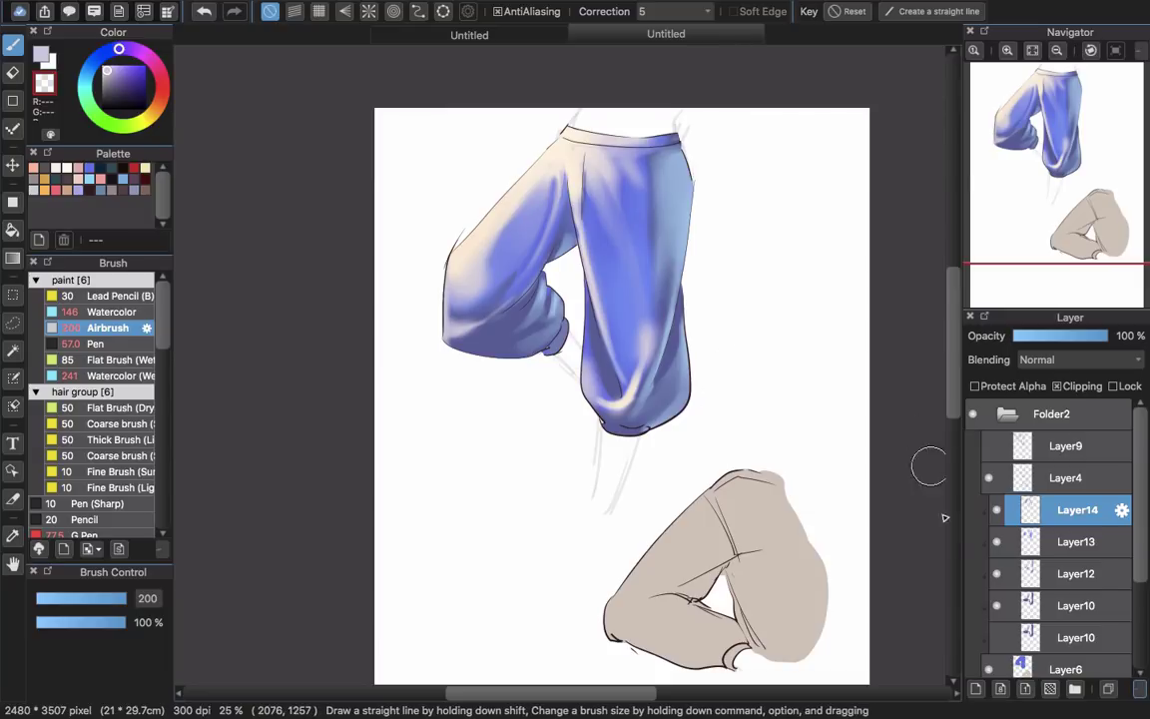
{"action": "left_click", "coordinate": [997, 511]}
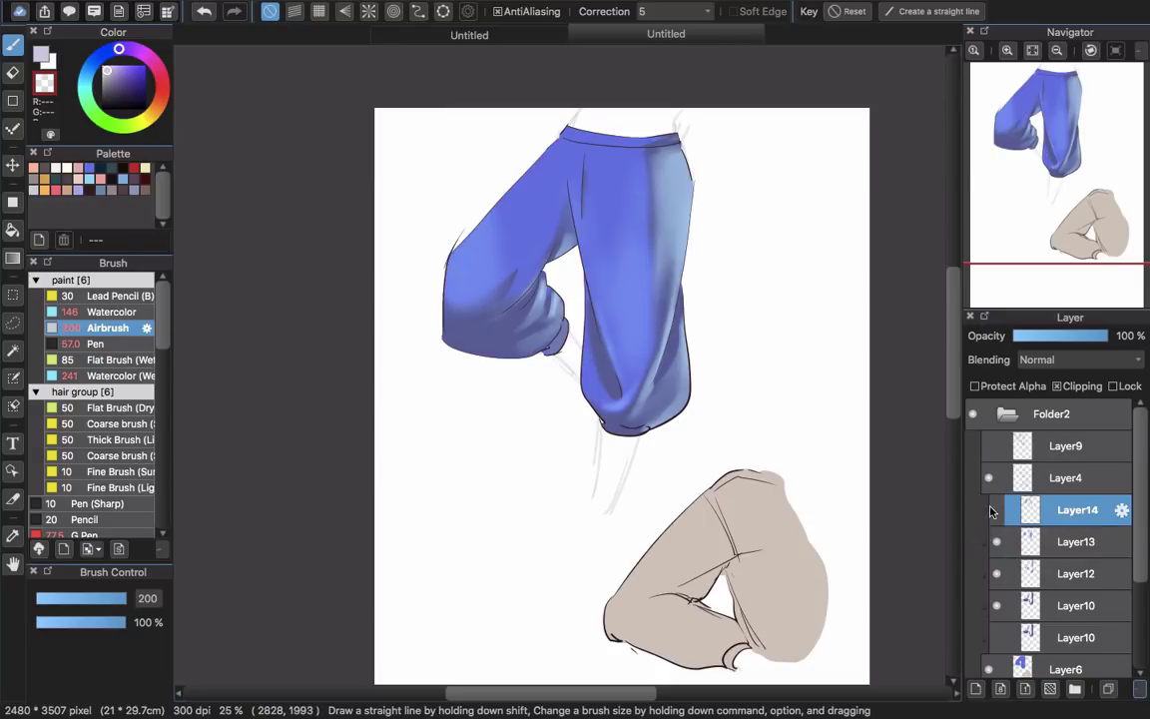
{"action": "left_click", "coordinate": [996, 511]}
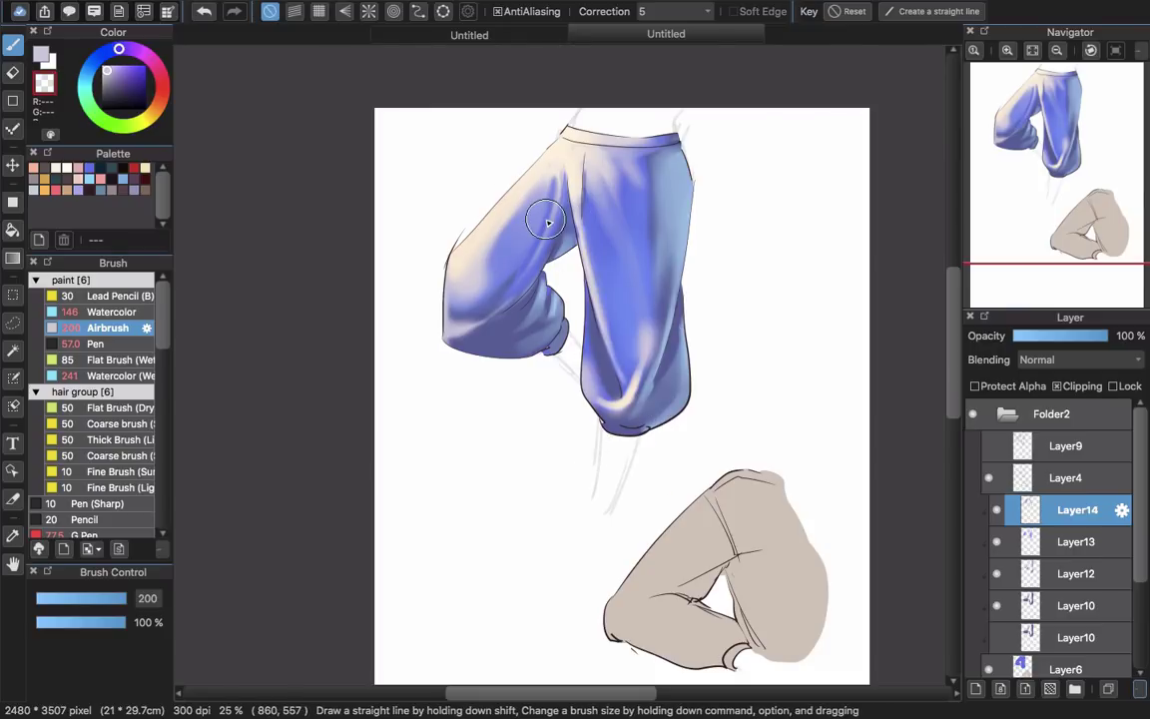
Release Layer14 from clipping, set its blending mode to Lighten and place it directly below Layer4.
{"action": "left_click_drag", "start_coordinate": [1067, 514], "coordinate": [1078, 463]}
{"action": "left_click", "coordinate": [1060, 360]}
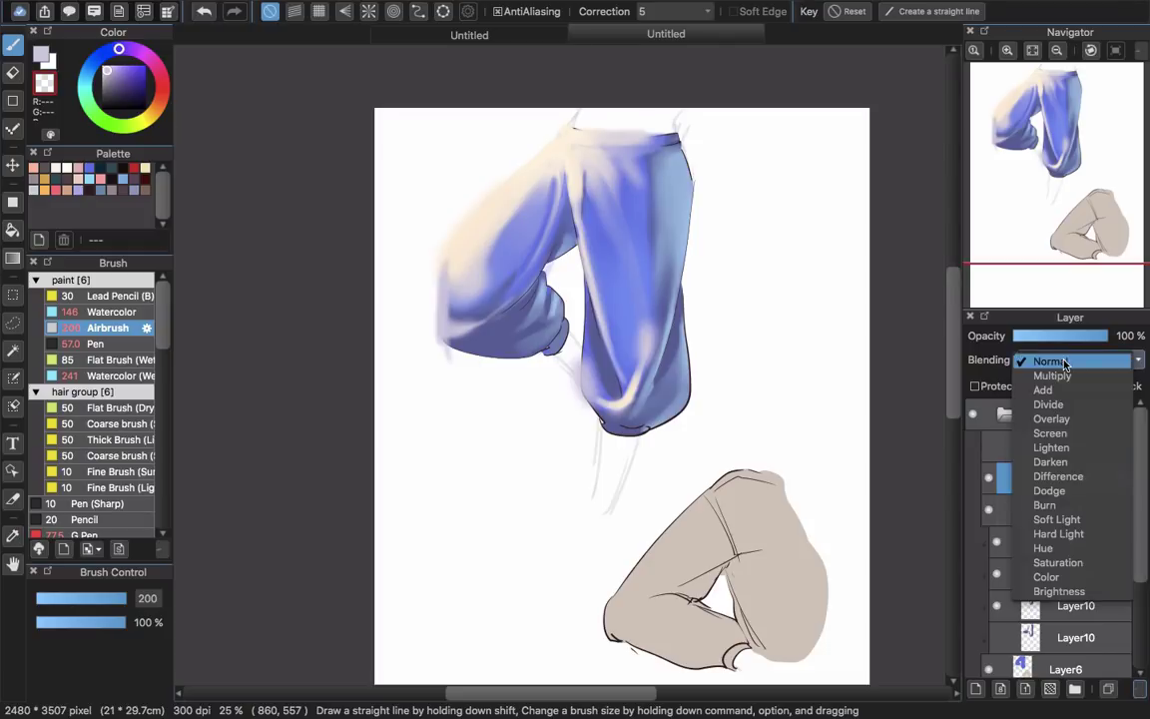
{"action": "left_click", "coordinate": [1074, 454]}
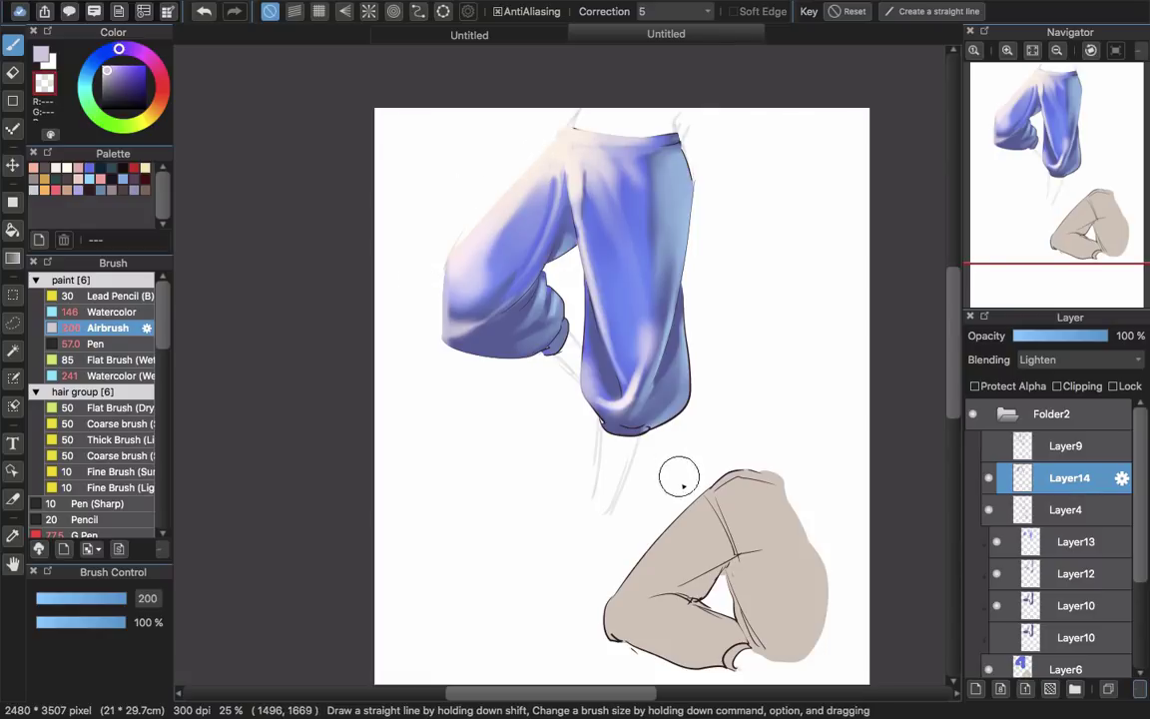
{"action": "mouse_move", "coordinate": [1038, 478]}
{"action": "left_mouse_down"}
{"action": "mouse_move", "coordinate": [1090, 539]}
{"action": "mouse_move", "coordinate": [1105, 538]}
{"action": "left_mouse_up"}
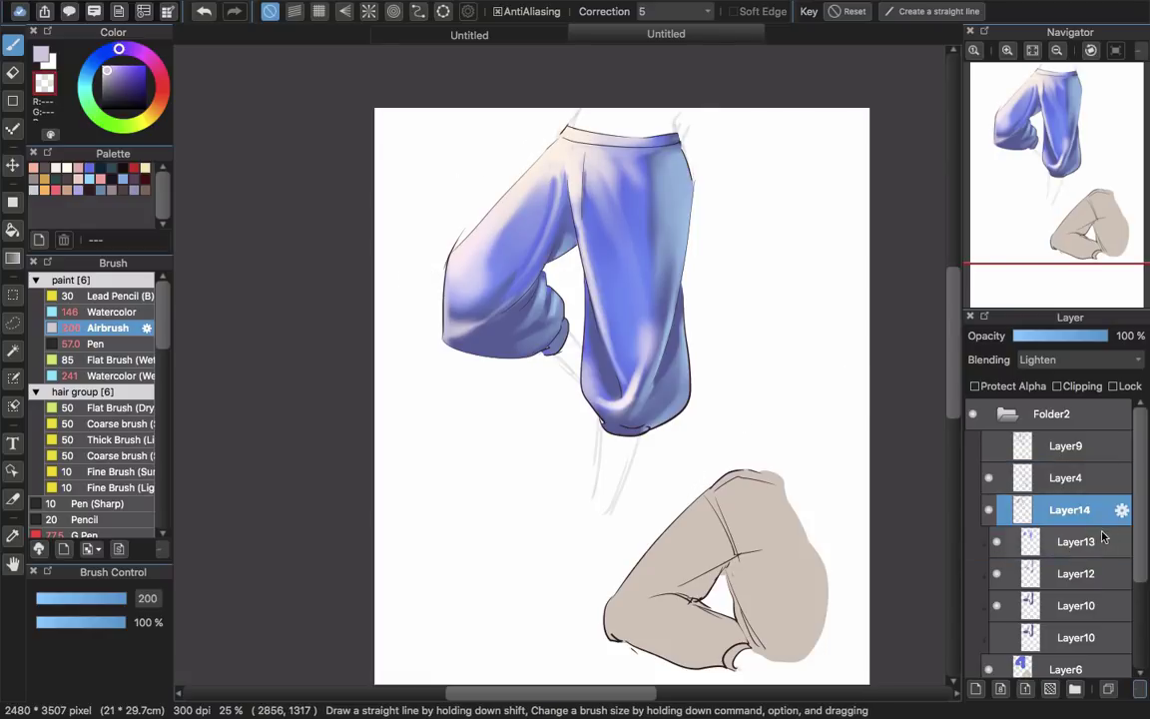
Clip Layer14 to the layers below again and hide all clipped shading layers so only the flat blue shows.
{"action": "left_click", "coordinate": [1083, 387]}
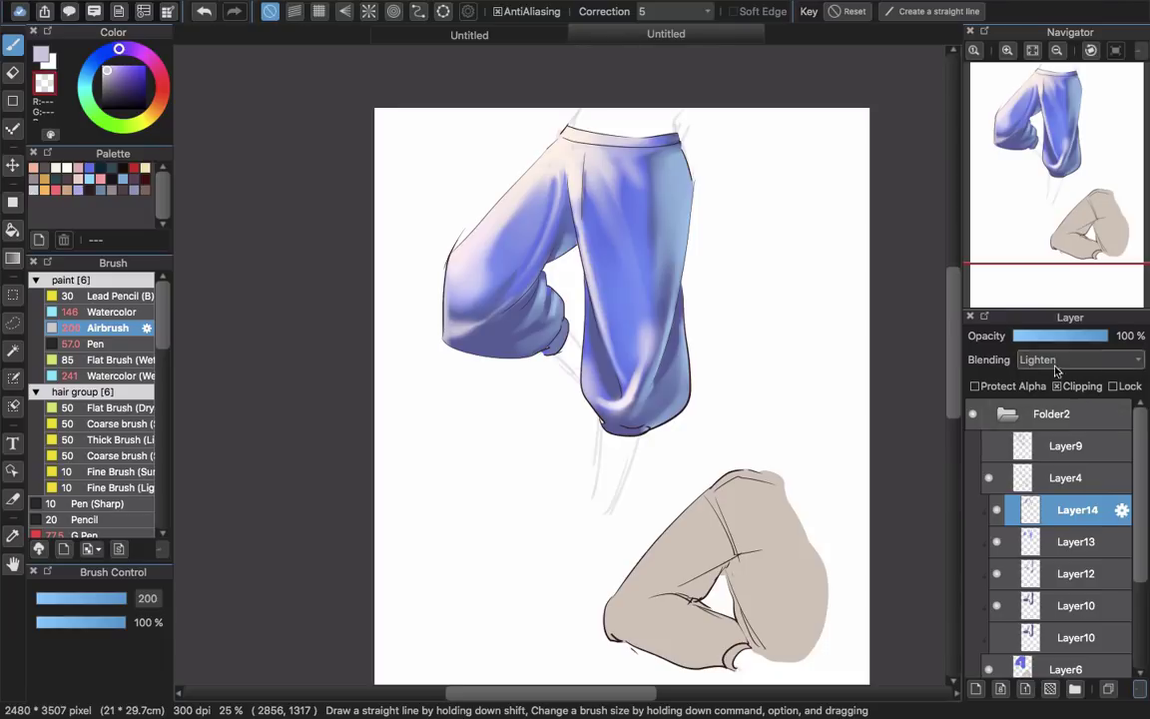
{"action": "left_click", "coordinate": [996, 605]}
{"action": "left_click", "coordinate": [996, 573]}
{"action": "left_click", "coordinate": [996, 541]}
{"action": "left_click", "coordinate": [996, 509]}
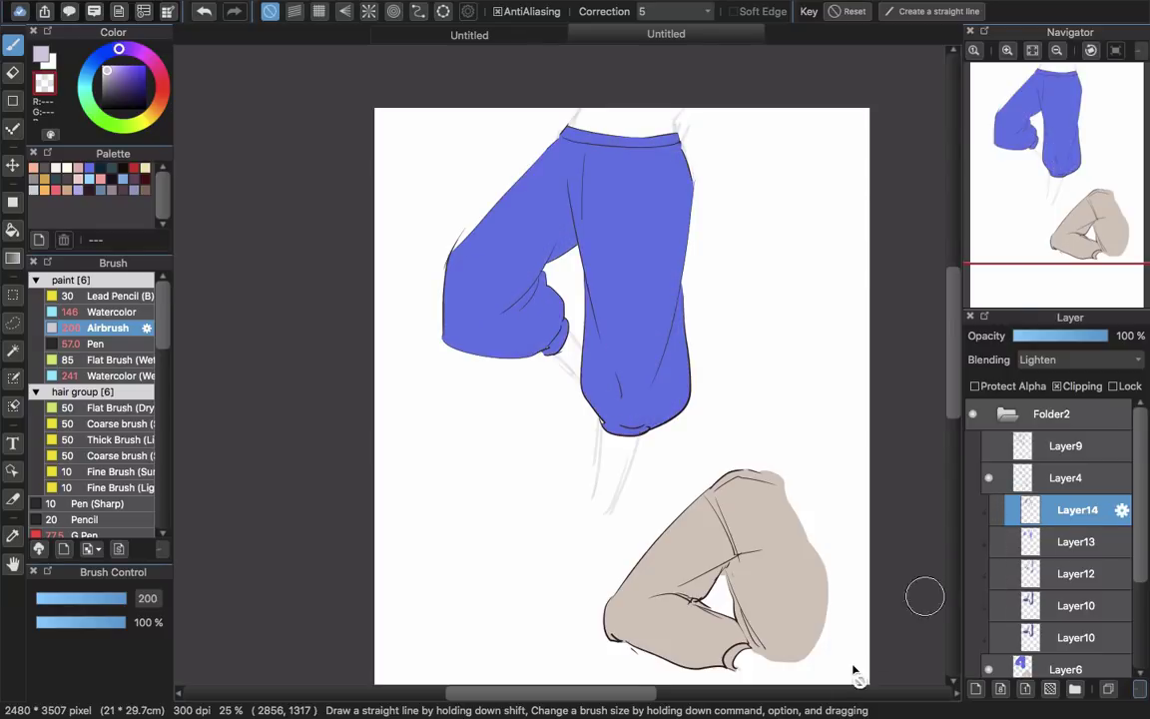
Compare the hard-edged and softened Layer10 shadows, and turn on Layer12, Layer13 and Layer14 one by one over the softened version.
{"action": "left_click", "coordinate": [994, 637]}
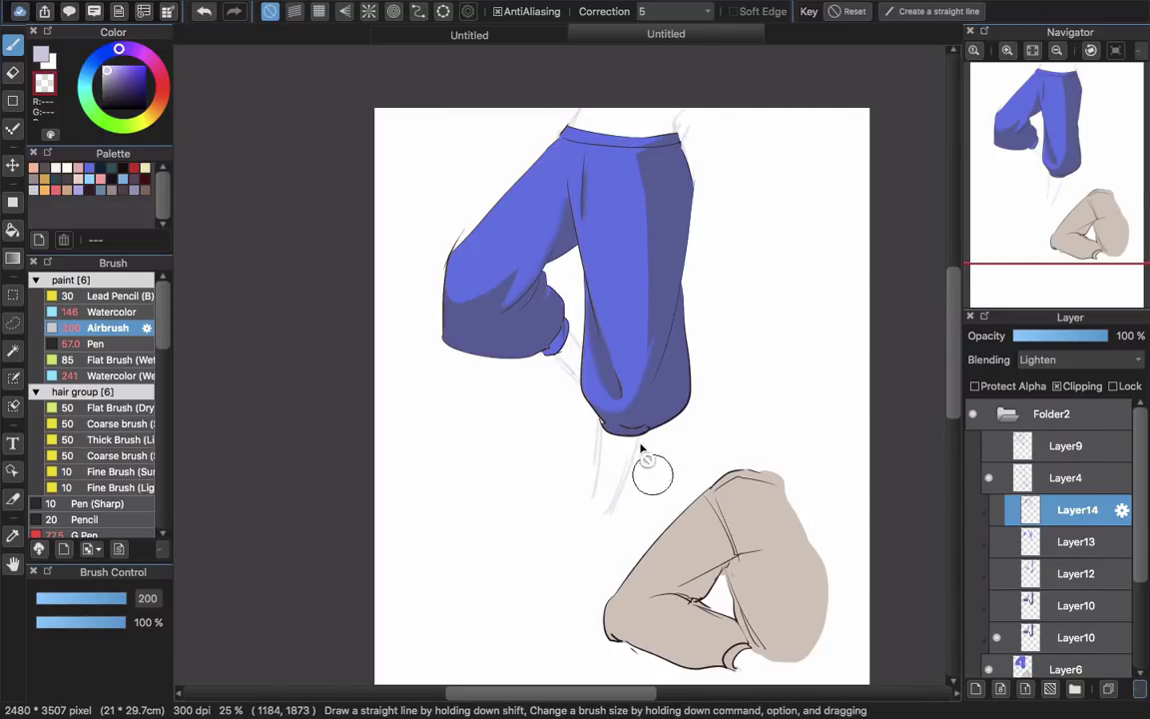
{"action": "left_click", "coordinate": [996, 636]}
{"action": "left_click", "coordinate": [996, 605]}
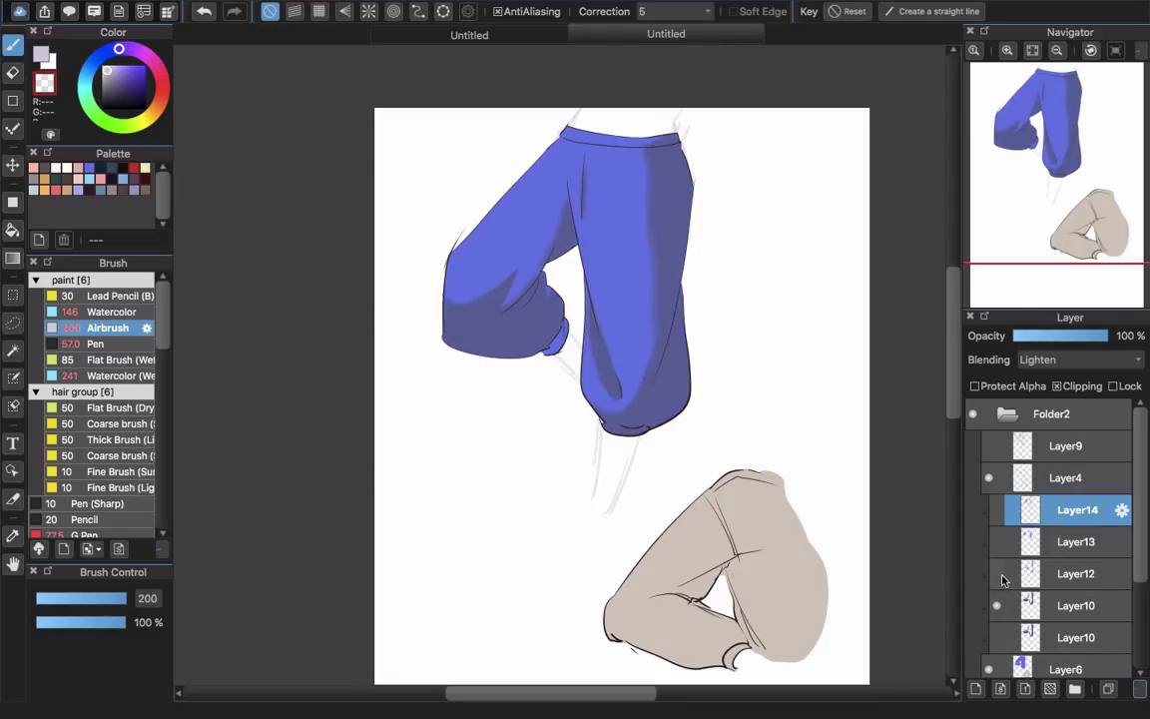
{"action": "left_click", "coordinate": [999, 575]}
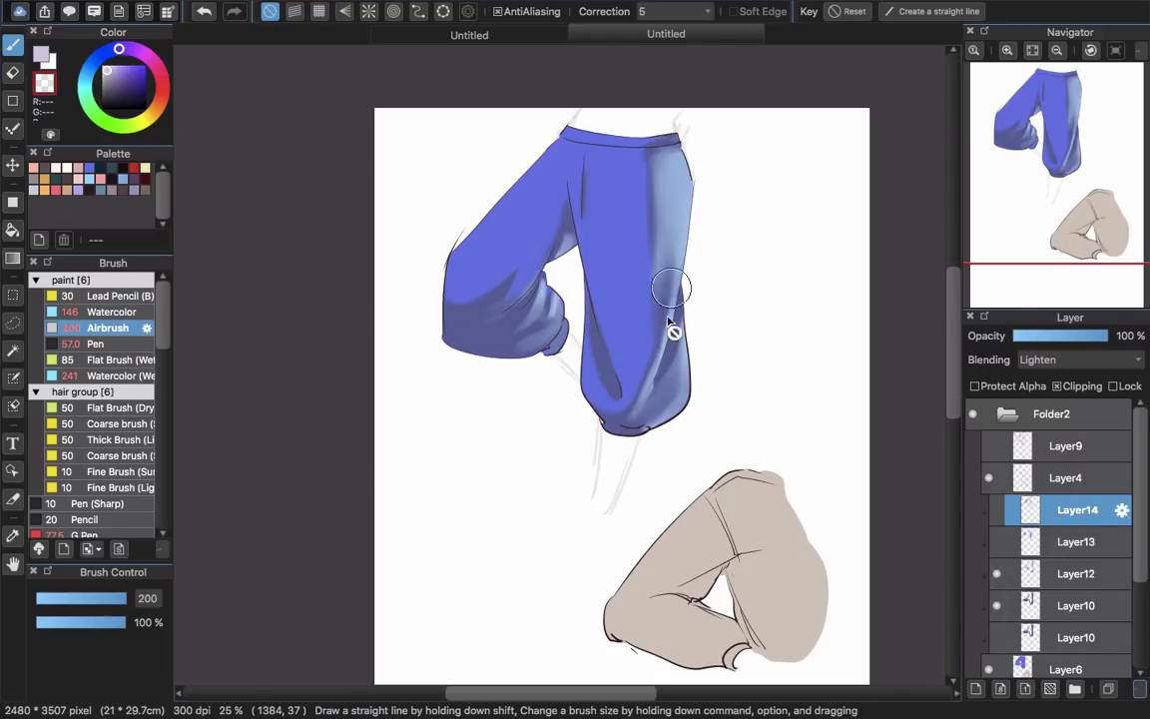
{"action": "left_click", "coordinate": [997, 543]}
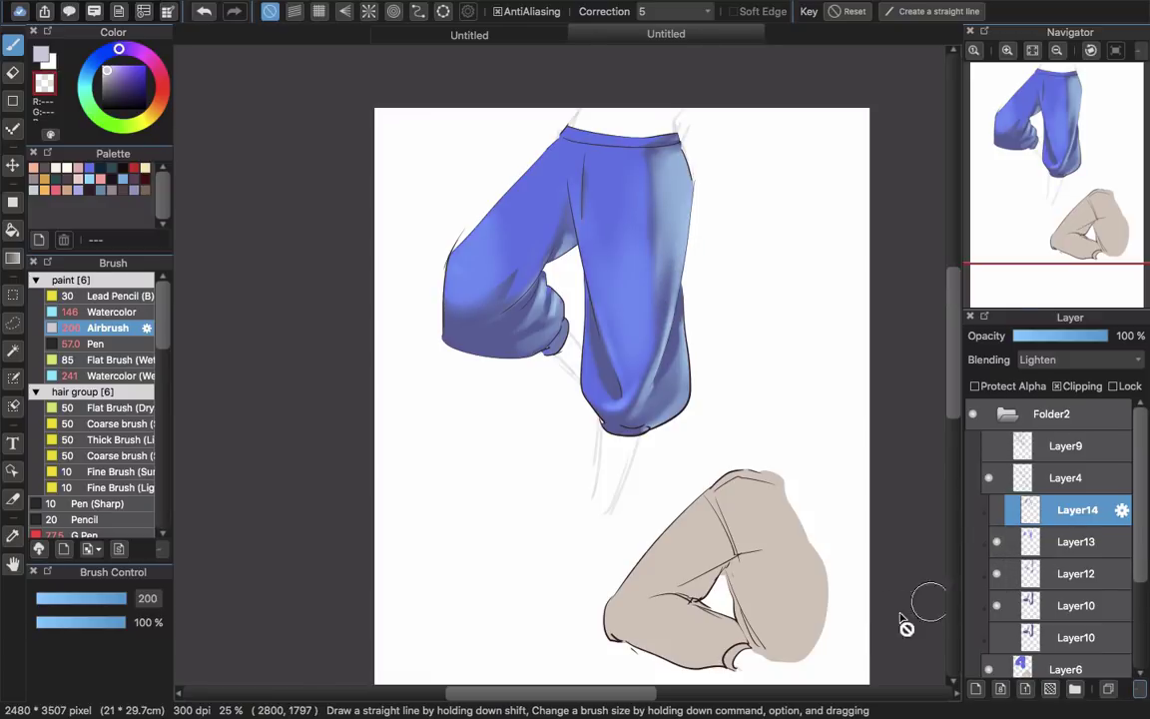
{"action": "left_click", "coordinate": [996, 510]}
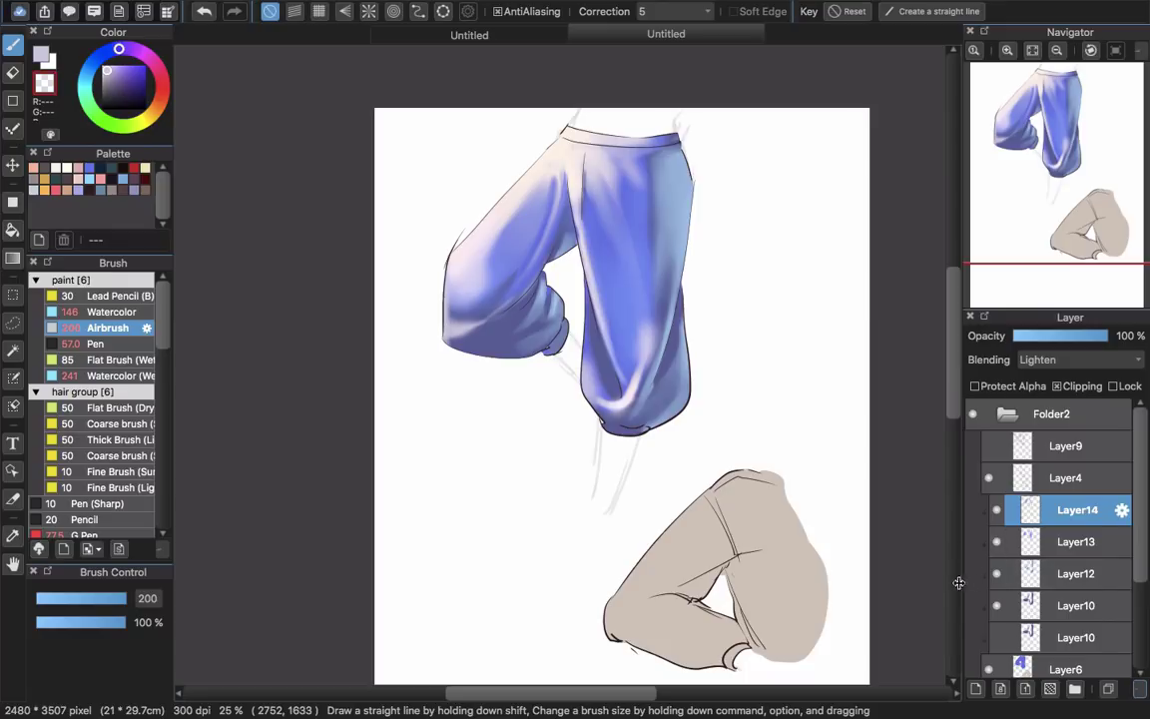
Toggle Layer12 to compare the blue trousers with and without the reflected light.
{"action": "left_click", "coordinate": [997, 575]}
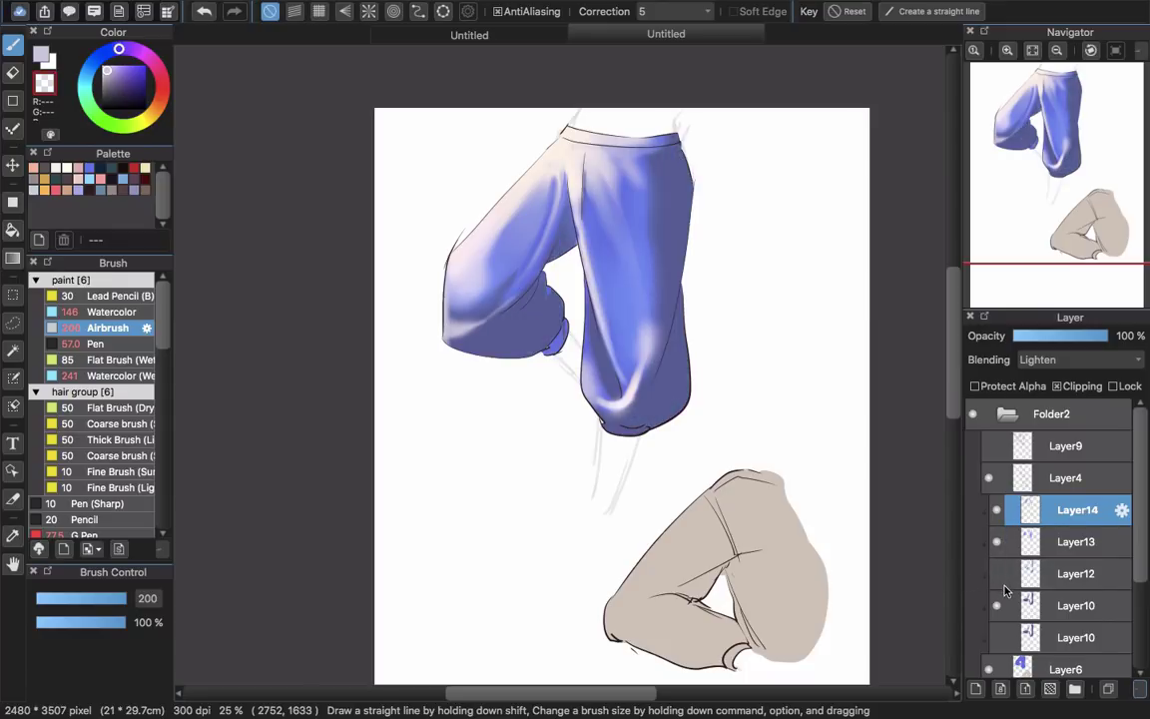
{"action": "left_click", "coordinate": [997, 575]}
{"action": "left_click", "coordinate": [997, 575]}
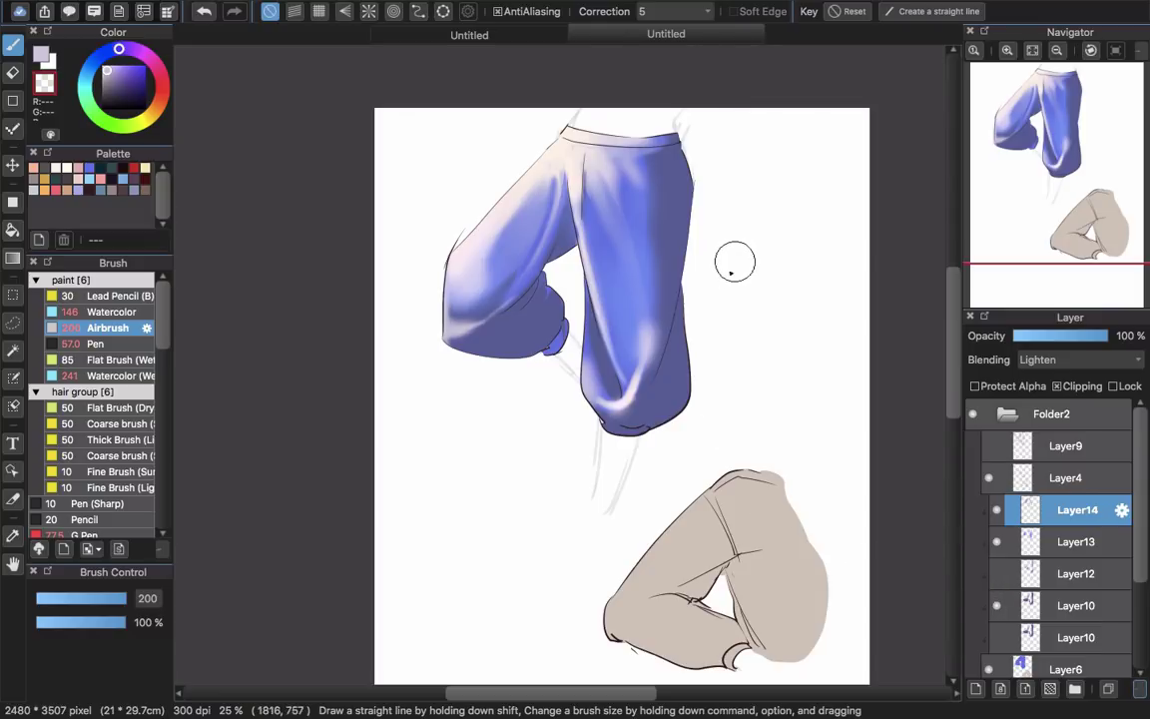
{"action": "left_click", "coordinate": [997, 575]}
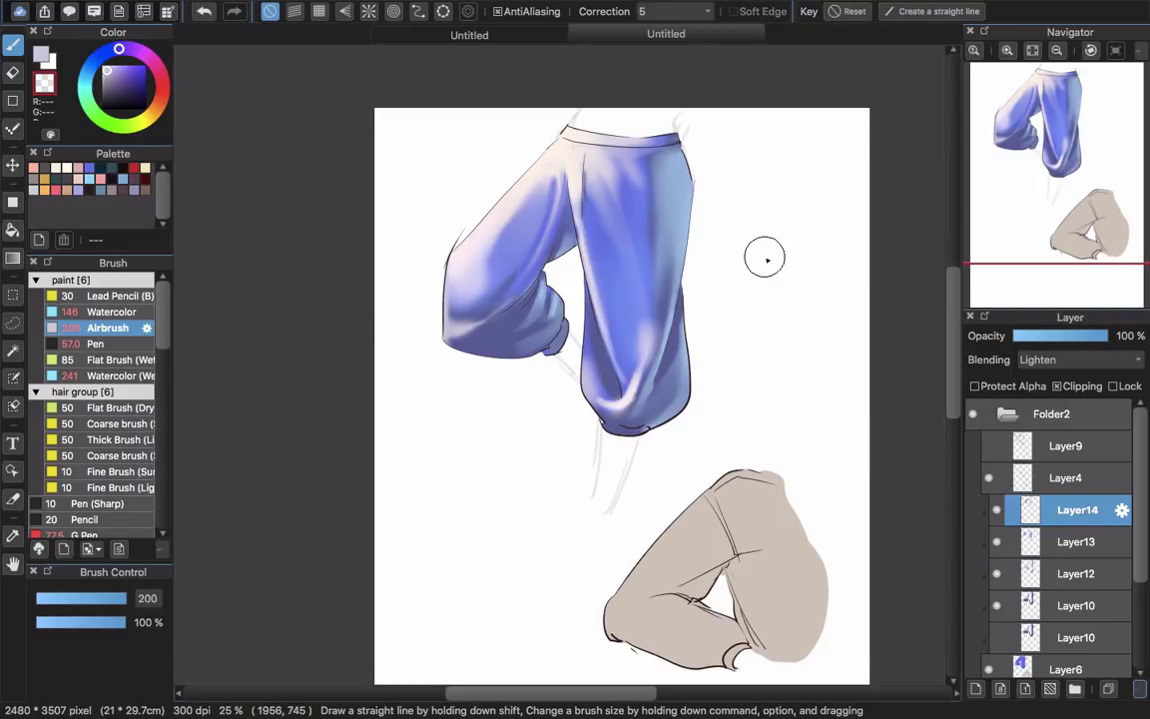
Pick a muted brown and airbrush the first soft shadows around the beige trousers' crotch, inner leg and lower leg.
{"action": "left_click", "coordinate": [156, 107]}
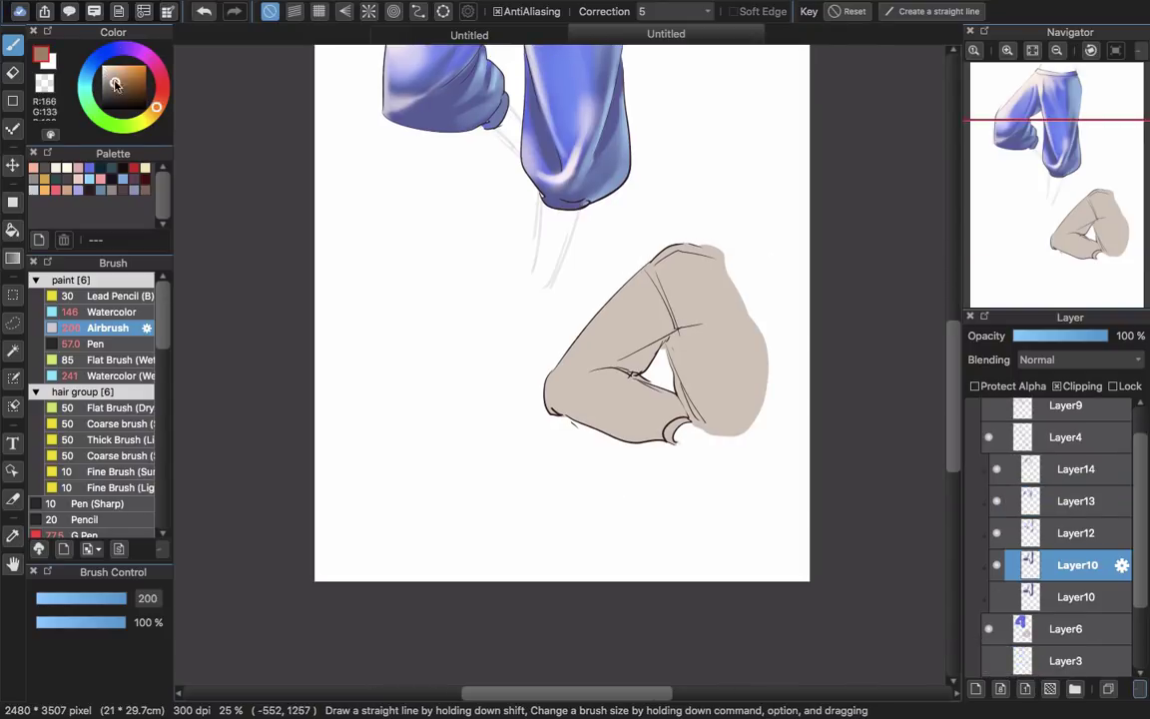
{"action": "left_click", "coordinate": [114, 84]}
{"action": "mouse_move", "coordinate": [667, 337]}
{"action": "left_mouse_down"}
{"action": "mouse_move", "coordinate": [684, 359]}
{"action": "mouse_move", "coordinate": [619, 361]}
{"action": "mouse_move", "coordinate": [671, 423]}
{"action": "left_mouse_up"}
{"action": "left_click_drag", "start_coordinate": [549, 413], "coordinate": [654, 435]}
{"action": "left_click", "coordinate": [90, 70]}
{"action": "left_click", "coordinate": [110, 74]}
{"action": "mouse_move", "coordinate": [641, 361]}
{"action": "left_mouse_down"}
{"action": "mouse_move", "coordinate": [685, 341]}
{"action": "mouse_move", "coordinate": [593, 375]}
{"action": "left_mouse_up"}
Paint and blend sampled shadow tones along the beige trousers' seat, crotch folds and ankle cuff with a smaller Watercolor brush.
{"action": "scroll", "coordinate": [636, 357], "scroll_direction": "up", "scroll_amount": 2}
{"action": "left_click", "coordinate": [112, 311]}
{"action": "left_click", "coordinate": [675, 332], "text": "alt"}
{"action": "key", "text": "bracketleft"}
{"action": "key", "text": "bracketleft"}
{"action": "key", "text": "bracketleft"}
{"action": "key", "text": "bracketleft"}
{"action": "key", "text": "bracketleft"}
{"action": "left_click_drag", "start_coordinate": [701, 345], "coordinate": [756, 471]}
{"action": "key", "text": "bracketright"}
{"action": "mouse_move", "coordinate": [726, 307]}
{"action": "left_mouse_down"}
{"action": "mouse_move", "coordinate": [783, 298]}
{"action": "mouse_move", "coordinate": [729, 278]}
{"action": "left_mouse_up"}
{"action": "mouse_move", "coordinate": [656, 317]}
{"action": "left_mouse_down"}
{"action": "mouse_move", "coordinate": [704, 355]}
{"action": "mouse_move", "coordinate": [665, 294]}
{"action": "left_mouse_up"}
{"action": "left_click", "coordinate": [671, 315], "text": "alt"}
{"action": "left_click_drag", "start_coordinate": [633, 520], "coordinate": [674, 478]}
Try a broad stroke across the beige trousers' upper thigh with a much larger brush.
{"action": "key", "text": "bracketright"}
{"action": "key", "text": "bracketright"}
{"action": "key", "text": "bracketright"}
{"action": "key", "text": "bracketright"}
{"action": "key", "text": "bracketright"}
{"action": "key", "text": "bracketright"}
{"action": "key", "text": "bracketright"}
{"action": "key", "text": "bracketright"}
{"action": "key", "text": "bracketright"}
{"action": "key", "text": "bracketright"}
{"action": "left_click_drag", "start_coordinate": [565, 262], "coordinate": [654, 228]}
{"action": "key", "text": "super+z"}
Airbrush a sampled shadow tone along the underside of the beige thigh, from behind the knee to the crotch, with a smaller brush.
{"action": "left_click", "coordinate": [107, 327]}
{"action": "key", "text": "bracketleft"}
{"action": "key", "text": "bracketleft"}
{"action": "key", "text": "bracketleft"}
{"action": "key", "text": "bracketleft"}
{"action": "key", "text": "bracketleft"}
{"action": "left_click", "coordinate": [507, 366], "text": "alt"}
{"action": "left_click_drag", "start_coordinate": [507, 366], "coordinate": [654, 304]}
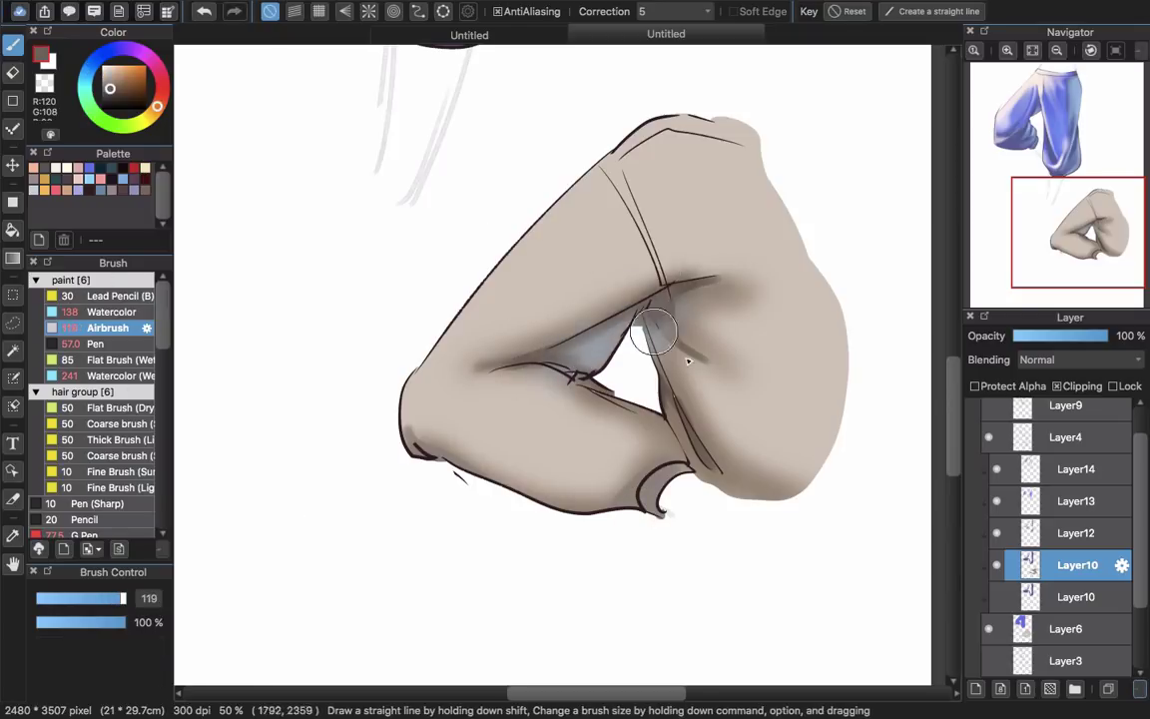
Deepen the soft shadow around the hip crease and crotch of the beige trousers with a larger Airbrush.
{"action": "key", "text": "bracketright"}
{"action": "key", "text": "bracketright"}
{"action": "key", "text": "bracketright"}
{"action": "key", "text": "bracketright"}
{"action": "key", "text": "bracketright"}
{"action": "key", "text": "bracketright"}
{"action": "key", "text": "bracketright"}
{"action": "left_click_drag", "start_coordinate": [741, 288], "coordinate": [661, 354]}
Undo the last stroke and airbrush a sampled tone along the fold below the crotch with a smaller brush.
{"action": "key", "text": "bracketleft"}
{"action": "key", "text": "bracketleft"}
{"action": "key", "text": "bracketleft"}
{"action": "key", "text": "bracketleft"}
{"action": "key", "text": "bracketleft"}
{"action": "key", "text": "bracketleft"}
{"action": "key", "text": "bracketleft"}
{"action": "key", "text": "bracketleft"}
{"action": "left_click", "coordinate": [673, 255], "text": "alt"}
{"action": "key", "text": "bracketleft"}
{"action": "key", "text": "bracketleft"}
{"action": "key", "text": "super+z"}
{"action": "left_click_drag", "start_coordinate": [739, 428], "coordinate": [697, 391]}
Shade the folds behind the bent knee, at the ankle cuff and on the shin with a finer Airbrush.
{"action": "key", "text": "bracketleft"}
{"action": "key", "text": "bracketleft"}
{"action": "key", "text": "bracketleft"}
{"action": "key", "text": "bracketleft"}
{"action": "left_click_drag", "start_coordinate": [547, 390], "coordinate": [605, 399]}
{"action": "left_click_drag", "start_coordinate": [649, 469], "coordinate": [671, 504]}
{"action": "left_click_drag", "start_coordinate": [537, 413], "coordinate": [497, 469]}
Undo the last stroke and airbrush a soft sampled tone across the beige thigh with a larger brush.
{"action": "key", "text": "bracketright"}
{"action": "key", "text": "bracketright"}
{"action": "key", "text": "bracketright"}
{"action": "key", "text": "bracketright"}
{"action": "key", "text": "bracketright"}
{"action": "key", "text": "bracketright"}
{"action": "key", "text": "bracketright"}
{"action": "key", "text": "bracketright"}
{"action": "key", "text": "super+z"}
{"action": "left_click", "coordinate": [716, 348], "text": "alt"}
{"action": "left_click_drag", "start_coordinate": [701, 292], "coordinate": [539, 315]}
Draw a thin line along the beige trousers' outer thigh from knee to hip with a size 12 Airbrush, undoing a trial stroke.
{"action": "left_click", "coordinate": [638, 250], "text": "alt"}
{"action": "key", "text": "bracketleft"}
{"action": "key", "text": "bracketleft"}
{"action": "key", "text": "bracketleft"}
{"action": "key", "text": "bracketleft"}
{"action": "key", "text": "bracketleft"}
{"action": "key", "text": "bracketleft"}
{"action": "key", "text": "bracketleft"}
{"action": "key", "text": "bracketleft"}
{"action": "key", "text": "bracketleft"}
{"action": "key", "text": "bracketleft"}
{"action": "key", "text": "bracketright"}
{"action": "key", "text": "bracketright"}
{"action": "key", "text": "bracketright"}
{"action": "key", "text": "bracketright"}
{"action": "key", "text": "bracketright"}
{"action": "left_click", "coordinate": [598, 531], "text": "alt"}
{"action": "mouse_move", "coordinate": [417, 424]}
{"action": "left_mouse_down"}
{"action": "mouse_move", "coordinate": [469, 436]}
{"action": "mouse_move", "coordinate": [614, 251]}
{"action": "left_mouse_up"}
{"action": "key", "text": "super+z"}
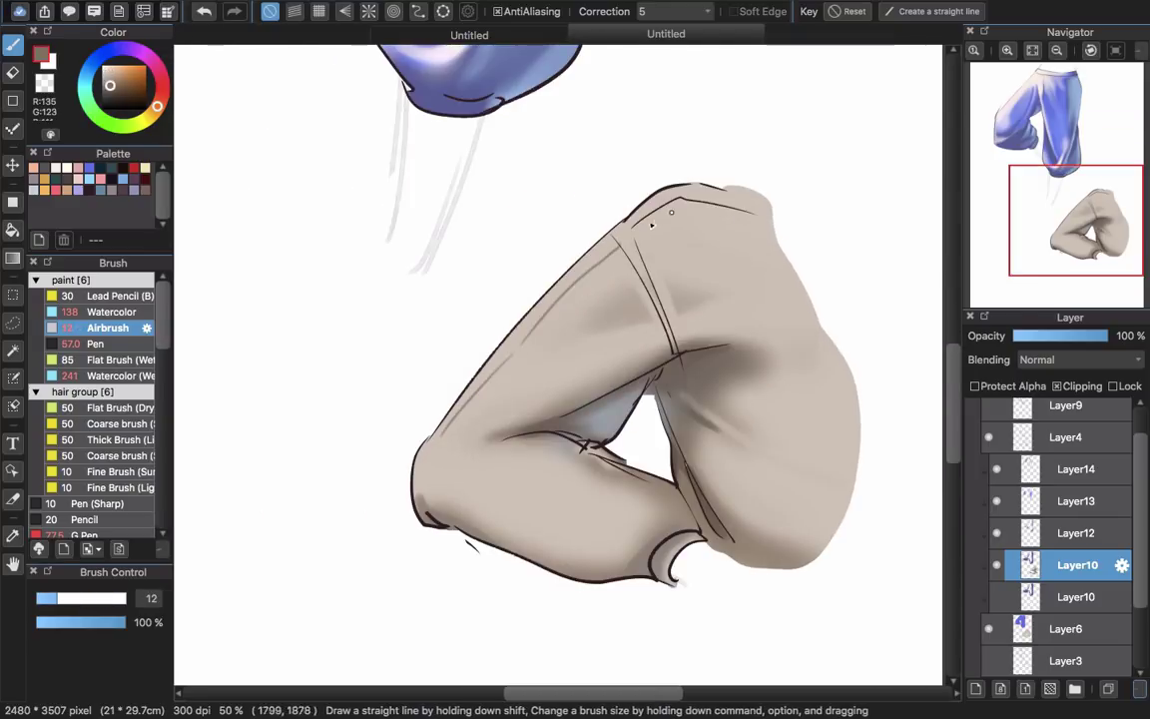
Draw thin, wavy fabric lines following the form down the beige trousers' seat, hip and outer thigh.
{"action": "left_click_drag", "start_coordinate": [698, 409], "coordinate": [664, 423]}
{"action": "left_click_drag", "start_coordinate": [734, 399], "coordinate": [752, 487]}
{"action": "left_click_drag", "start_coordinate": [744, 268], "coordinate": [754, 327]}
{"action": "left_click_drag", "start_coordinate": [764, 408], "coordinate": [790, 561]}
{"action": "left_click_drag", "start_coordinate": [752, 470], "coordinate": [781, 445]}
{"action": "left_click_drag", "start_coordinate": [457, 425], "coordinate": [554, 325]}
{"action": "left_click_drag", "start_coordinate": [565, 317], "coordinate": [613, 261]}
Draw wavy fabric lines along the beige trousers' bent lower leg and pick a light beige with R 222 and G 210.
{"action": "left_click_drag", "start_coordinate": [588, 493], "coordinate": [609, 459]}
{"action": "mouse_move", "coordinate": [469, 408]}
{"action": "left_mouse_down"}
{"action": "mouse_move", "coordinate": [466, 461]}
{"action": "mouse_move", "coordinate": [650, 520]}
{"action": "left_mouse_up"}
{"action": "left_click_drag", "start_coordinate": [495, 404], "coordinate": [497, 445]}
{"action": "left_click_drag", "start_coordinate": [508, 448], "coordinate": [628, 499]}
{"action": "mouse_move", "coordinate": [519, 404]}
{"action": "left_mouse_down"}
{"action": "mouse_move", "coordinate": [642, 466]}
{"action": "mouse_move", "coordinate": [627, 459]}
{"action": "left_mouse_up"}
{"action": "left_click", "coordinate": [106, 71]}
{"action": "scroll", "coordinate": [466, 397], "scroll_direction": "up", "scroll_amount": 2}
{"action": "scroll", "coordinate": [748, 177], "scroll_direction": "down", "scroll_amount": 2}
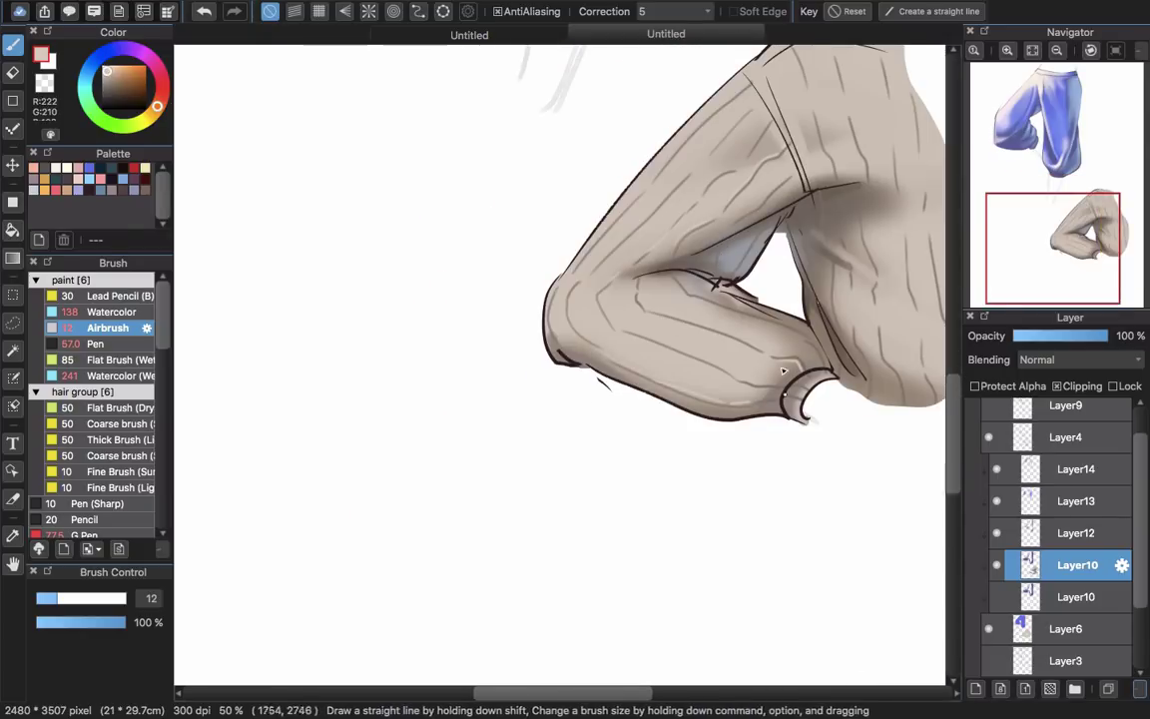
{"action": "scroll", "coordinate": [734, 399], "scroll_direction": "down", "scroll_amount": 3}
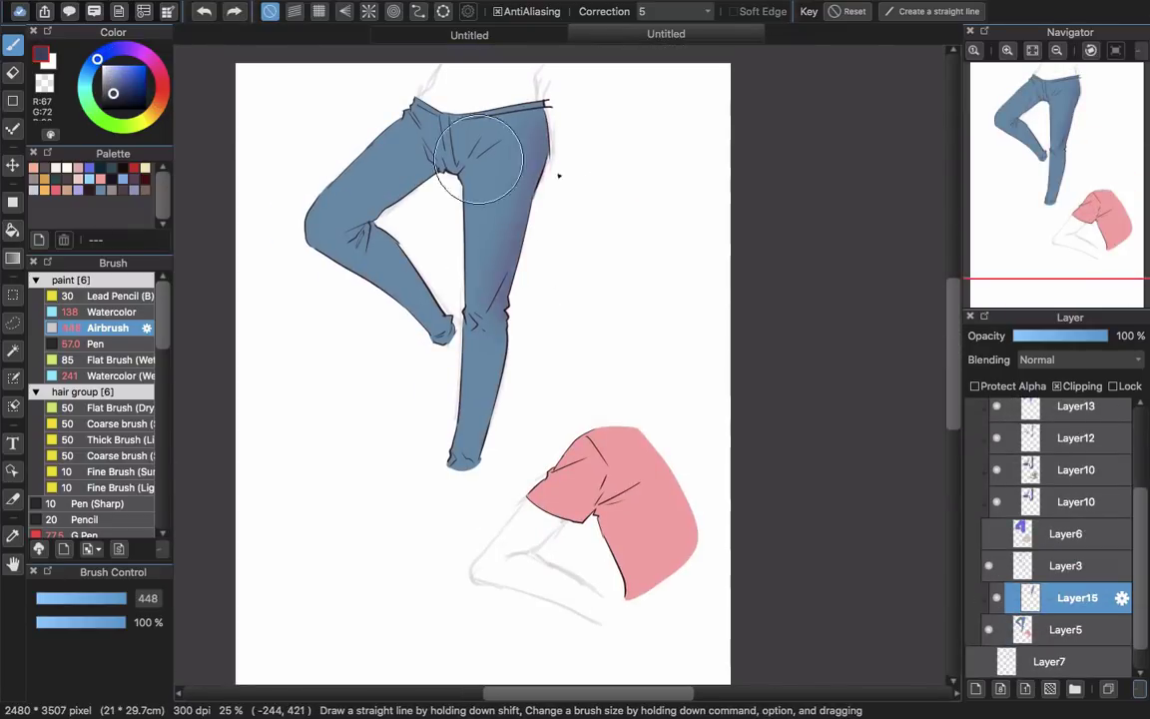
Airbrush broad, dark blue shadows over the jeans' standing leg, crotch and bent lower leg on Layer15.
{"action": "mouse_move", "coordinate": [478, 159]}
{"action": "left_mouse_down"}
{"action": "mouse_move", "coordinate": [333, 274]}
{"action": "mouse_move", "coordinate": [479, 368]}
{"action": "left_mouse_up"}
{"action": "left_click", "coordinate": [464, 313], "text": "alt"}
{"action": "left_click_drag", "start_coordinate": [464, 313], "coordinate": [447, 164]}
{"action": "mouse_move", "coordinate": [389, 224]}
{"action": "left_mouse_down"}
{"action": "mouse_move", "coordinate": [463, 224]}
{"action": "mouse_move", "coordinate": [488, 271]}
{"action": "mouse_move", "coordinate": [473, 291]}
{"action": "mouse_move", "coordinate": [496, 309]}
{"action": "mouse_move", "coordinate": [461, 300]}
{"action": "mouse_move", "coordinate": [469, 304]}
{"action": "left_mouse_up"}
Lighten the lit areas of the jeans' thighs by softly erasing the shading with a transparent Airbrush.
{"action": "scroll", "coordinate": [504, 195], "scroll_direction": "up", "scroll_amount": 2}
{"action": "key", "text": "z"}
{"action": "left_click_drag", "start_coordinate": [396, 324], "coordinate": [387, 246]}
{"action": "key", "text": "super+z"}
{"action": "key", "text": "super+y"}
{"action": "left_click_drag", "start_coordinate": [253, 117], "coordinate": [190, 149]}
{"action": "mouse_move", "coordinate": [427, 207]}
{"action": "left_mouse_down"}
{"action": "mouse_move", "coordinate": [472, 183]}
{"action": "mouse_move", "coordinate": [512, 194]}
{"action": "mouse_move", "coordinate": [505, 250]}
{"action": "left_mouse_up"}
{"action": "scroll", "coordinate": [516, 244], "scroll_direction": "down", "scroll_amount": 3}
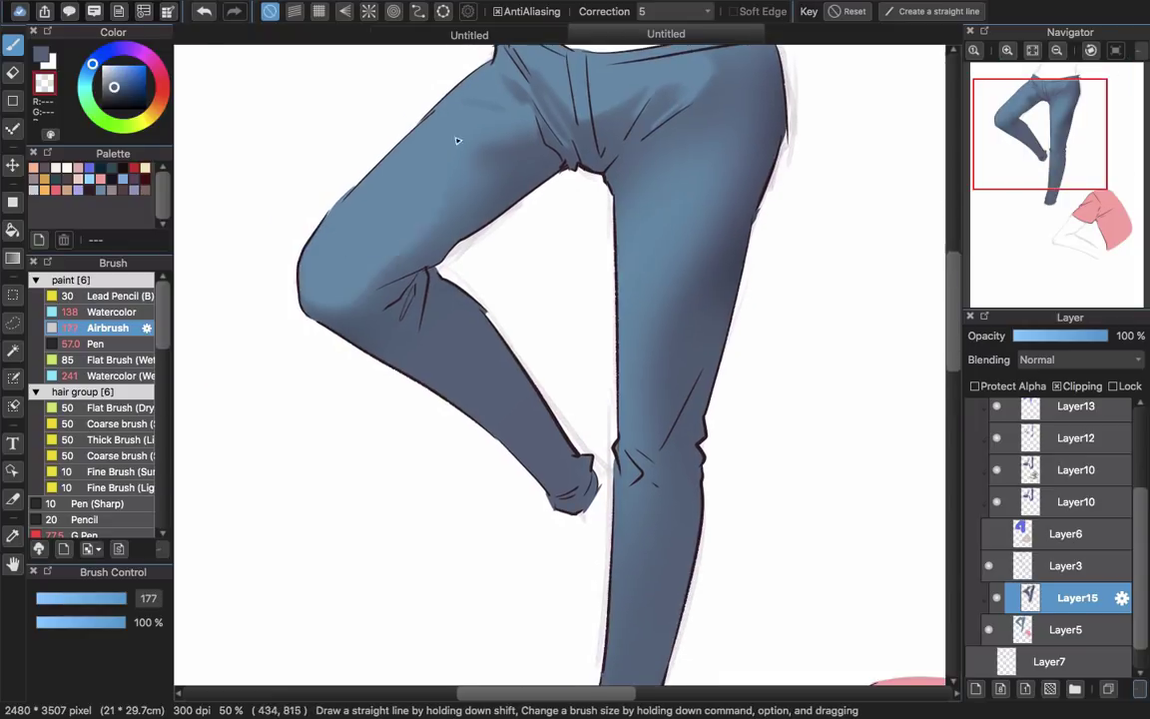
Refine the soft shadows on the jeans' hip, thighs and bent knee with a smaller Airbrush.
{"action": "scroll", "coordinate": [423, 193], "scroll_direction": "left", "scroll_amount": 3}
{"action": "mouse_move", "coordinate": [578, 241]}
{"action": "left_mouse_down"}
{"action": "mouse_move", "coordinate": [523, 354]}
{"action": "mouse_move", "coordinate": [542, 178]}
{"action": "left_mouse_up"}
{"action": "mouse_move", "coordinate": [599, 380]}
{"action": "left_mouse_down"}
{"action": "mouse_move", "coordinate": [624, 208]}
{"action": "mouse_move", "coordinate": [525, 395]}
{"action": "left_mouse_up"}
{"action": "left_click_drag", "start_coordinate": [479, 359], "coordinate": [476, 189]}
{"action": "left_click_drag", "start_coordinate": [425, 254], "coordinate": [495, 326]}
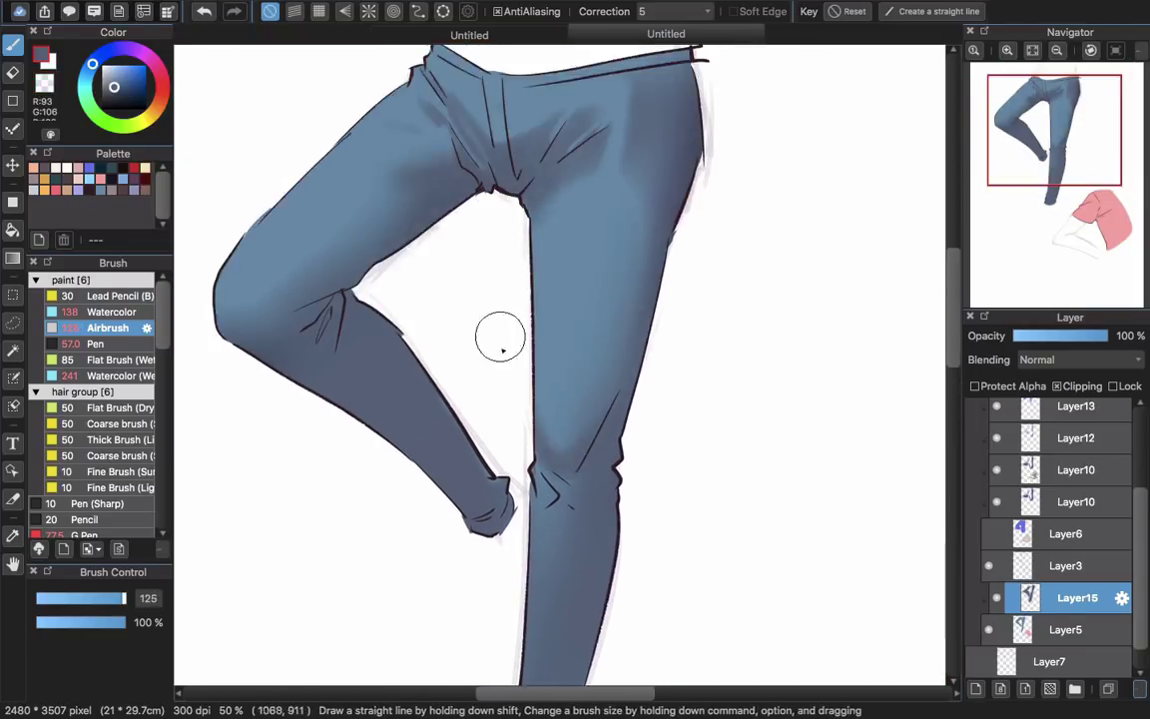
Blend the soft shadows on the jeans' standing leg around the hip, thigh and knee with the Airbrush.
{"action": "left_click_drag", "start_coordinate": [516, 481], "coordinate": [504, 231]}
{"action": "key", "text": "z"}
{"action": "left_click_drag", "start_coordinate": [554, 282], "coordinate": [591, 287]}
{"action": "mouse_move", "coordinate": [663, 204]}
{"action": "left_mouse_down"}
{"action": "mouse_move", "coordinate": [629, 226]}
{"action": "mouse_move", "coordinate": [647, 167]}
{"action": "left_mouse_up"}
{"action": "left_click_drag", "start_coordinate": [639, 250], "coordinate": [599, 439]}
{"action": "left_click_drag", "start_coordinate": [626, 465], "coordinate": [589, 461]}
{"action": "key", "text": "super+minus"}
{"action": "left_click_drag", "start_coordinate": [541, 105], "coordinate": [583, 252]}
{"action": "key", "text": "super+plus"}
{"action": "key", "text": "super+plus"}
Airbrush darker blue shadows, R 54 and G 60, along the jeans' crotch and hip folds with a smaller brush.
{"action": "left_click_drag", "start_coordinate": [628, 110], "coordinate": [584, 454]}
{"action": "right_click", "coordinate": [647, 255]}
{"action": "mouse_move", "coordinate": [610, 207]}
{"action": "left_mouse_down"}
{"action": "mouse_move", "coordinate": [639, 269]}
{"action": "mouse_move", "coordinate": [573, 125]}
{"action": "left_mouse_up"}
{"action": "left_click_drag", "start_coordinate": [732, 239], "coordinate": [767, 179]}
{"action": "key", "text": "["}
{"action": "key", "text": "["}
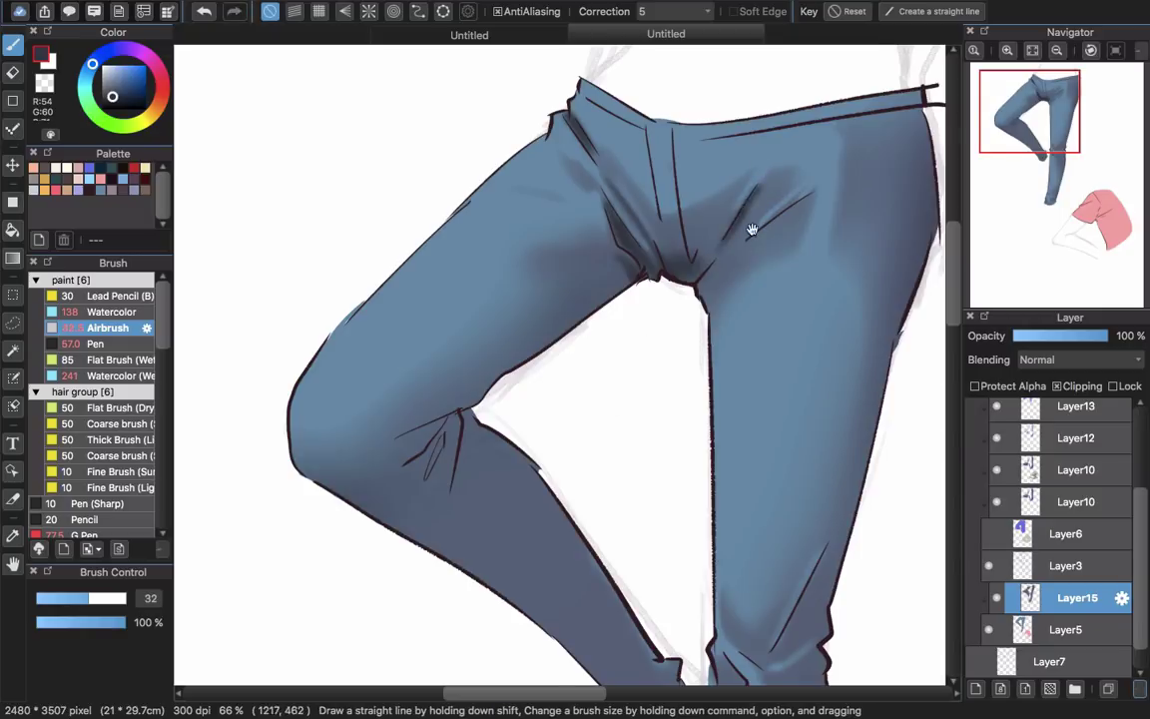
{"action": "left_click_drag", "start_coordinate": [664, 336], "coordinate": [672, 308]}
{"action": "right_click", "coordinate": [682, 241]}
{"action": "right_click", "coordinate": [806, 171]}
{"action": "mouse_move", "coordinate": [761, 210]}
{"action": "left_mouse_down"}
{"action": "mouse_move", "coordinate": [816, 169]}
{"action": "mouse_move", "coordinate": [759, 204]}
{"action": "left_mouse_up"}
{"action": "right_click", "coordinate": [719, 219]}
Darken the folds behind the jeans' bent knee and around the standing knee, using R 58 and G 66.
{"action": "scroll", "coordinate": [644, 311], "scroll_direction": "down", "scroll_amount": 5}
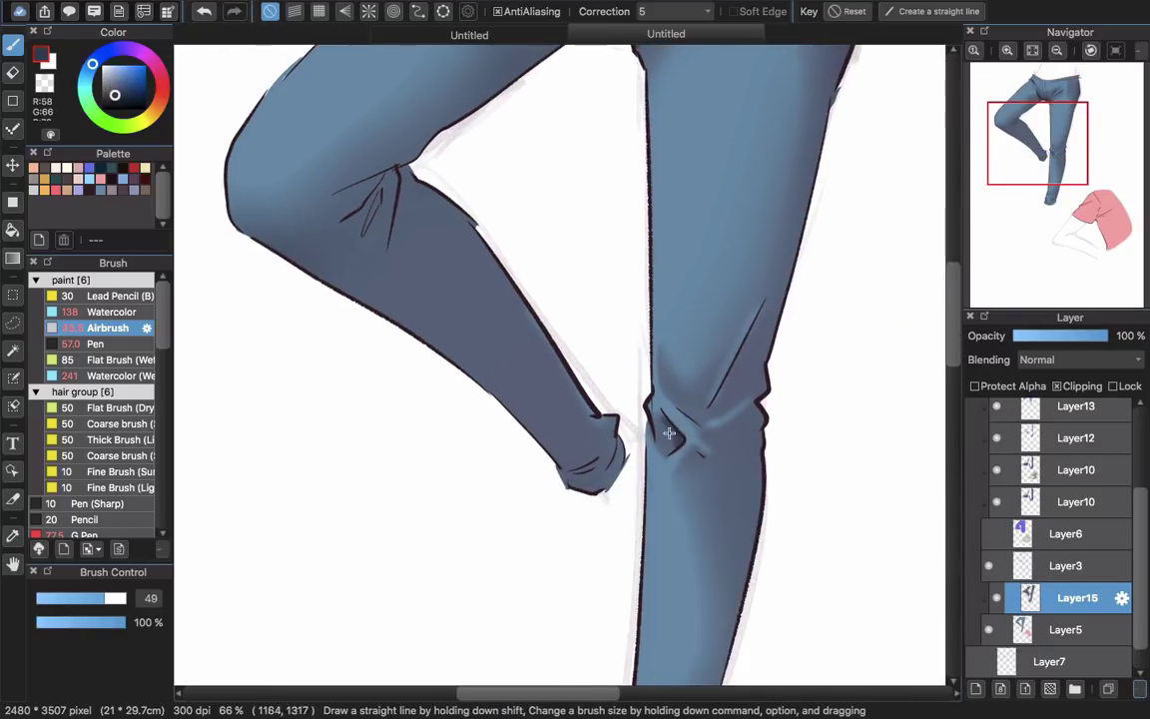
{"action": "left_click_drag", "start_coordinate": [399, 175], "coordinate": [612, 284]}
{"action": "key", "text": "]"}
{"action": "mouse_move", "coordinate": [577, 340]}
{"action": "left_mouse_down"}
{"action": "mouse_move", "coordinate": [595, 300]}
{"action": "mouse_move", "coordinate": [528, 309]}
{"action": "left_mouse_up"}
{"action": "scroll", "coordinate": [702, 429], "scroll_direction": "down", "scroll_amount": 3}
Pick a light blue with R 127 and G 177 and airbrush soft highlights on the jeans' bent knee and standing leg.
{"action": "left_click", "coordinate": [114, 73]}
{"action": "key", "text": "ctrl+z"}
{"action": "mouse_move", "coordinate": [626, 350]}
{"action": "left_mouse_down"}
{"action": "mouse_move", "coordinate": [602, 372]}
{"action": "mouse_move", "coordinate": [625, 355]}
{"action": "left_mouse_up"}
{"action": "right_click", "coordinate": [803, 357]}
{"action": "left_click_drag", "start_coordinate": [802, 358], "coordinate": [809, 354]}
{"action": "left_click_drag", "start_coordinate": [761, 559], "coordinate": [776, 441]}
{"action": "key", "text": "["}
{"action": "key", "text": "["}
{"action": "key", "text": "["}
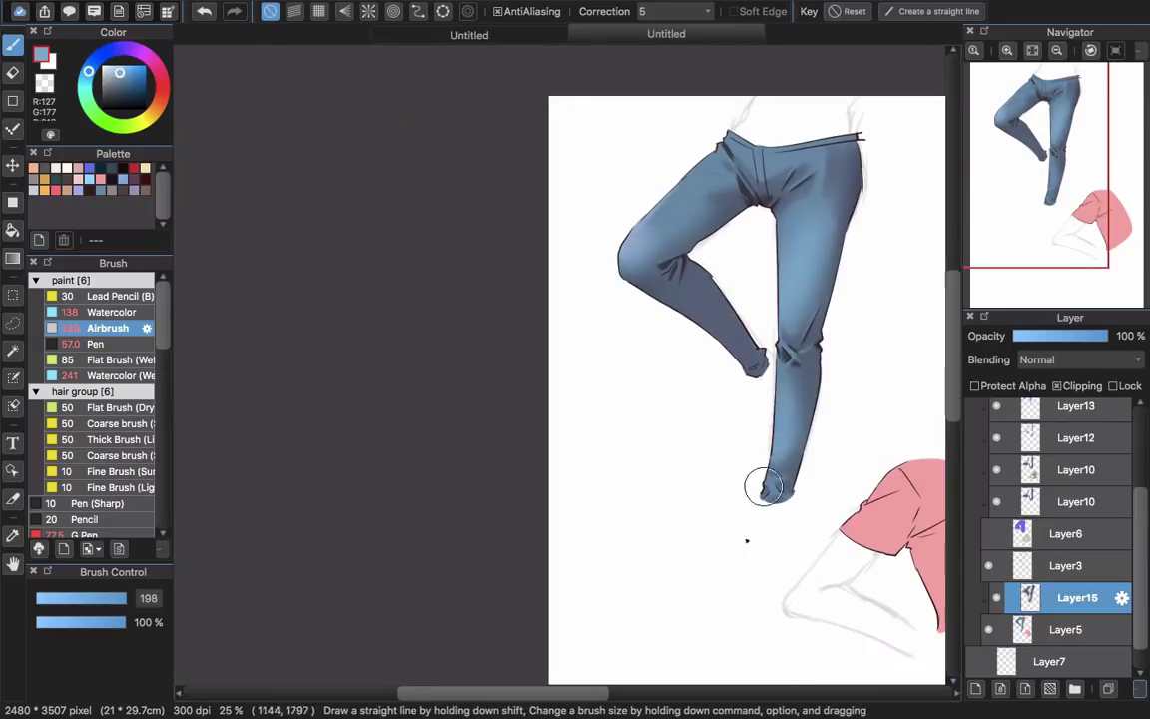
Add light blue highlights down the jeans' standing lower leg and around its hem with a smaller Airbrush.
{"action": "scroll", "coordinate": [793, 351], "scroll_direction": "up", "scroll_amount": 4}
{"action": "key", "text": "["}
{"action": "key", "text": "["}
{"action": "key", "text": "["}
{"action": "left_click_drag", "start_coordinate": [774, 340], "coordinate": [793, 372]}
{"action": "left_click_drag", "start_coordinate": [723, 639], "coordinate": [761, 190]}
{"action": "scroll", "coordinate": [760, 469], "scroll_direction": "down", "scroll_amount": 5}
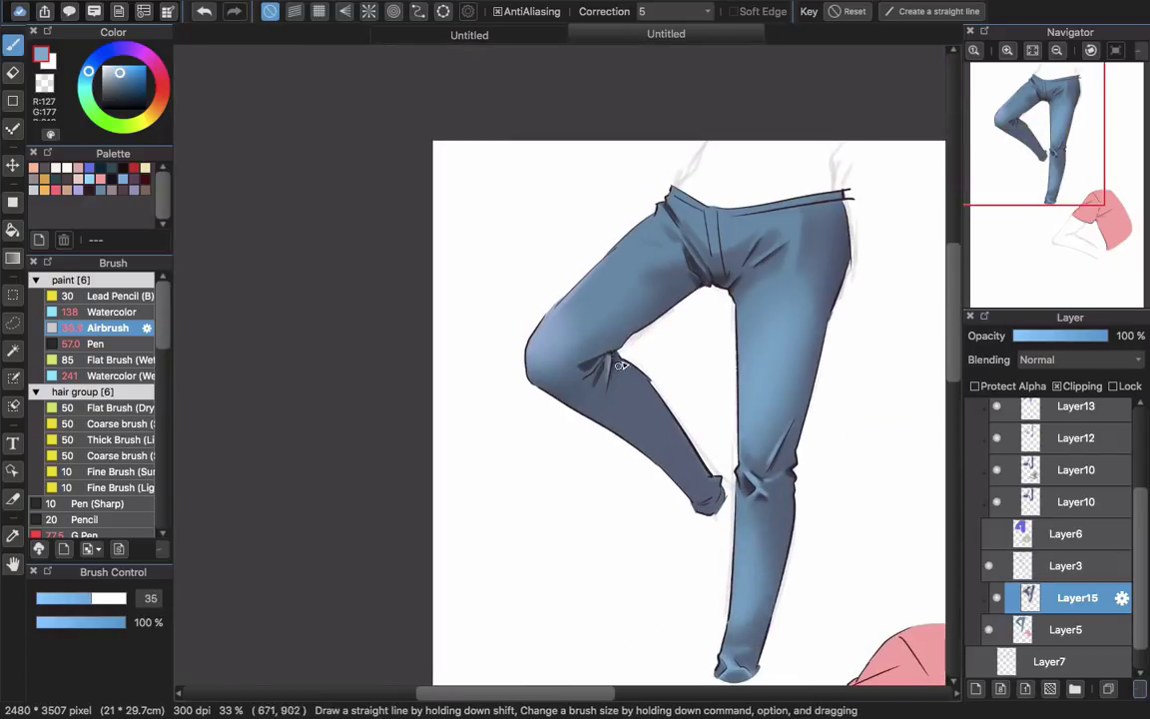
Add fine light blue highlights beside the folds at the jeans' knees, waistband and fly.
{"action": "left_click_drag", "start_coordinate": [724, 477], "coordinate": [717, 431]}
{"action": "key", "text": "["}
{"action": "key", "text": "["}
{"action": "key", "text": "["}
{"action": "left_click", "coordinate": [669, 156]}
{"action": "left_click_drag", "start_coordinate": [672, 200], "coordinate": [733, 209]}
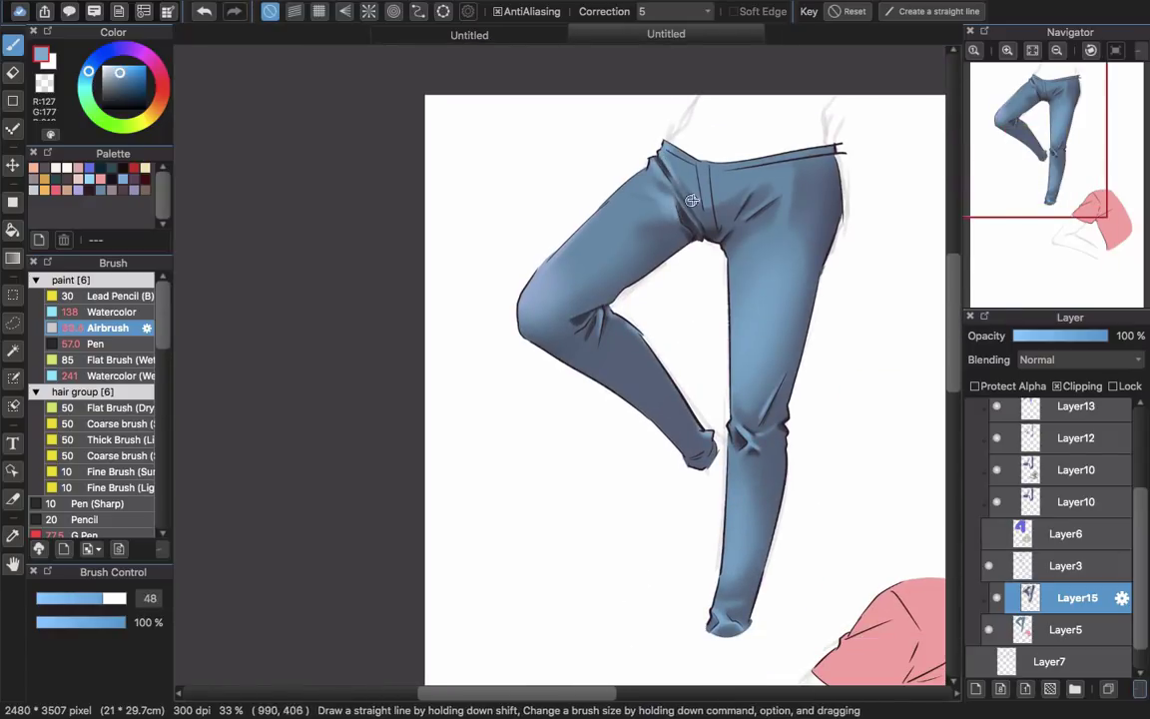
Sample pink tones and airbrush soft darker shadows beneath the folds of the pink shorts.
{"action": "scroll", "coordinate": [747, 198], "scroll_direction": "down", "scroll_amount": 4}
{"action": "scroll", "coordinate": [647, 417], "scroll_direction": "up", "scroll_amount": 2}
{"action": "left_click", "coordinate": [648, 417], "text": "alt"}
{"action": "key", "text": "]"}
{"action": "mouse_move", "coordinate": [627, 384]}
{"action": "left_mouse_down"}
{"action": "mouse_move", "coordinate": [663, 419]}
{"action": "mouse_move", "coordinate": [611, 354]}
{"action": "mouse_move", "coordinate": [599, 424]}
{"action": "mouse_move", "coordinate": [595, 356]}
{"action": "mouse_move", "coordinate": [552, 307]}
{"action": "mouse_move", "coordinate": [554, 317]}
{"action": "mouse_move", "coordinate": [597, 321]}
{"action": "mouse_move", "coordinate": [481, 354]}
{"action": "left_mouse_up"}
{"action": "scroll", "coordinate": [598, 336], "scroll_direction": "up", "scroll_amount": 2}
{"action": "key", "text": "["}
{"action": "left_click", "coordinate": [619, 337], "text": "alt"}
{"action": "left_click", "coordinate": [589, 427], "text": "alt"}
{"action": "key", "text": "]"}
{"action": "left_click", "coordinate": [629, 399], "text": "alt"}
{"action": "left_click", "coordinate": [592, 309], "text": "alt"}
Deepen the shadows along the pink shorts' thigh creases and inner leg edge with a resized Airbrush.
{"action": "key", "text": "z"}
{"action": "mouse_move", "coordinate": [557, 356]}
{"action": "left_mouse_down"}
{"action": "mouse_move", "coordinate": [472, 318]}
{"action": "mouse_move", "coordinate": [655, 274]}
{"action": "left_mouse_up"}
{"action": "key", "text": "["}
{"action": "key", "text": "super+z"}
{"action": "left_click_drag", "start_coordinate": [539, 325], "coordinate": [596, 295]}
{"action": "key", "text": "]"}
{"action": "mouse_move", "coordinate": [549, 354]}
{"action": "left_mouse_down"}
{"action": "mouse_move", "coordinate": [566, 461]}
{"action": "mouse_move", "coordinate": [599, 460]}
{"action": "left_mouse_up"}
{"action": "left_click_drag", "start_coordinate": [547, 432], "coordinate": [588, 440]}
{"action": "left_click_drag", "start_coordinate": [688, 425], "coordinate": [621, 395]}
Pick a light pink with R 255 and G 209, try a highlight stroke on the front leg and undo it.
{"action": "scroll", "coordinate": [685, 393], "scroll_direction": "down", "scroll_amount": 2}
{"action": "left_click", "coordinate": [548, 64], "text": "alt"}
{"action": "scroll", "coordinate": [583, 348], "scroll_direction": "up", "scroll_amount": 2}
{"action": "left_click_drag", "start_coordinate": [586, 331], "coordinate": [557, 335]}
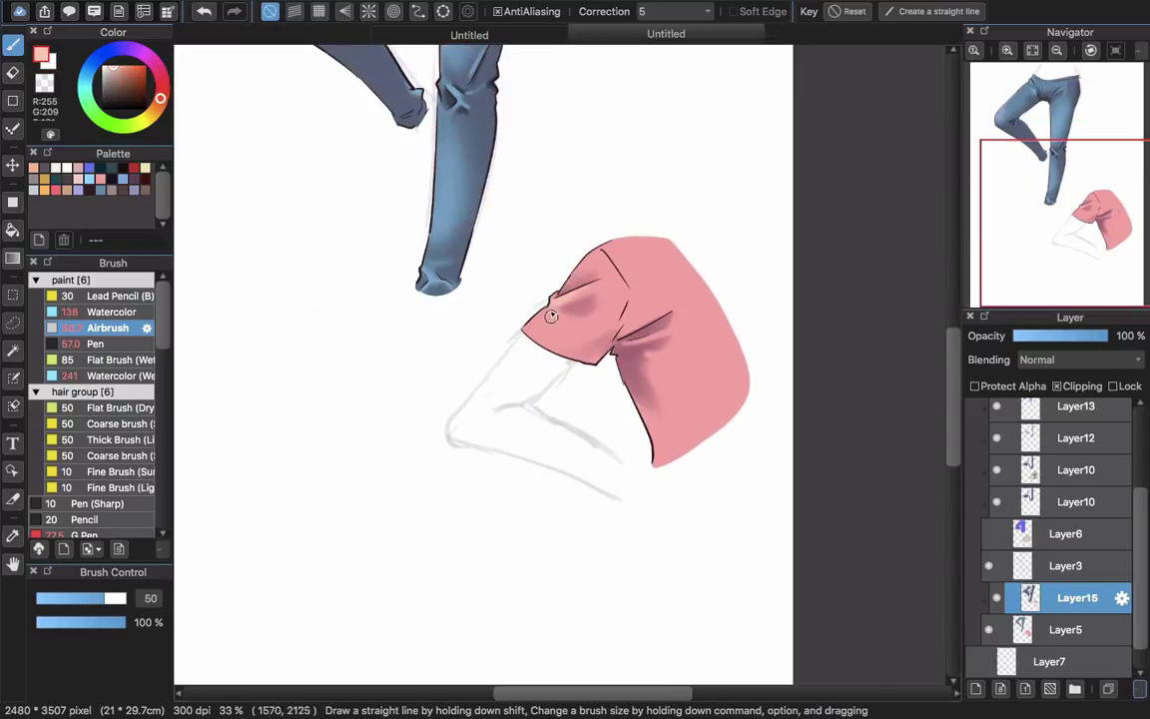
{"action": "key", "text": "super+z"}
Airbrush soft highlights and blend sampled pink tones across the shorts with a gradually larger brush.
{"action": "left_click_drag", "start_coordinate": [610, 284], "coordinate": [600, 269]}
{"action": "key", "text": "]"}
{"action": "mouse_move", "coordinate": [604, 319]}
{"action": "left_mouse_down"}
{"action": "mouse_move", "coordinate": [644, 301]}
{"action": "mouse_move", "coordinate": [554, 358]}
{"action": "mouse_move", "coordinate": [508, 292]}
{"action": "mouse_move", "coordinate": [440, 260]}
{"action": "left_mouse_up"}
{"action": "key", "text": "]"}
{"action": "left_click", "coordinate": [555, 359], "text": "alt"}
{"action": "key", "text": "]"}
{"action": "left_click", "coordinate": [508, 270], "text": "alt"}
{"action": "left_click", "coordinate": [496, 299], "text": "alt"}
{"action": "key", "text": "super+z"}
{"action": "left_click", "coordinate": [469, 261], "text": "alt"}
{"action": "key", "text": "]"}
{"action": "left_click", "coordinate": [477, 234], "text": "alt"}
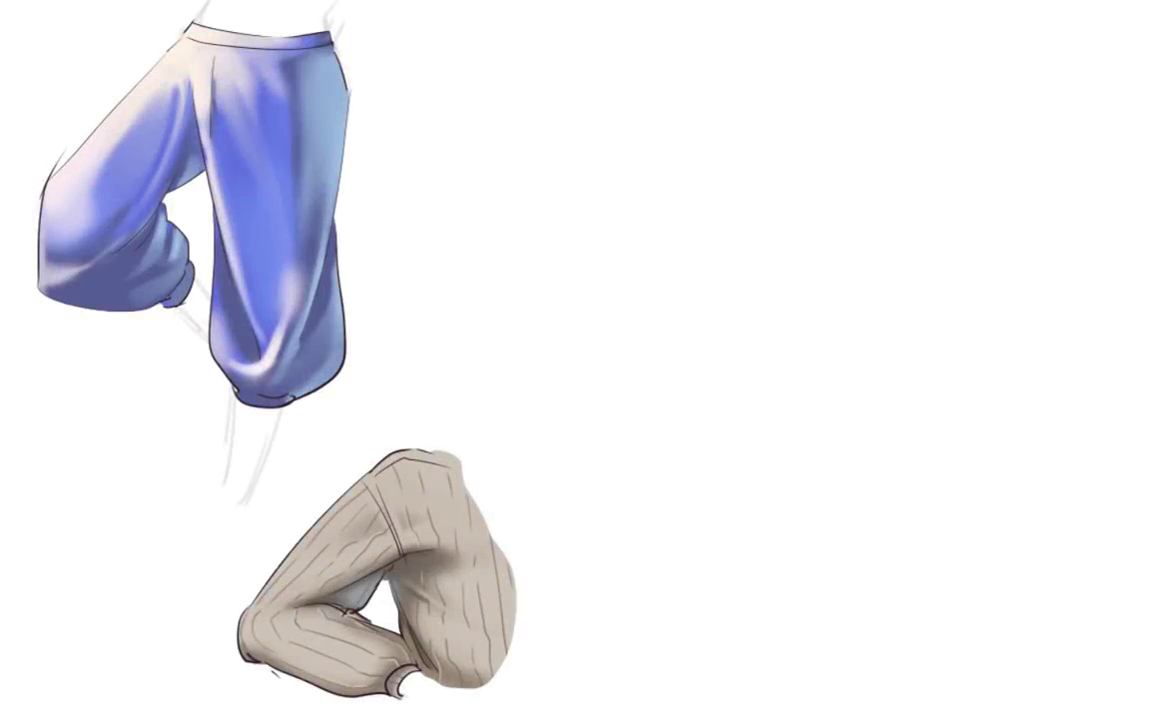